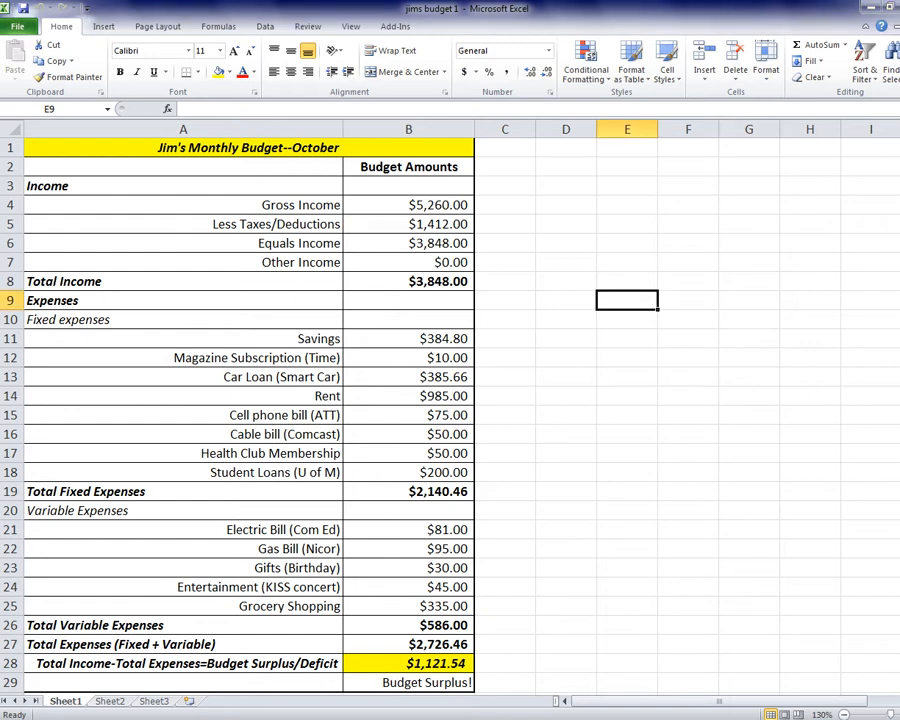
# Show the File Info page for the finished 'jims budget 1' workbook.
pyautogui.click(18, 27)
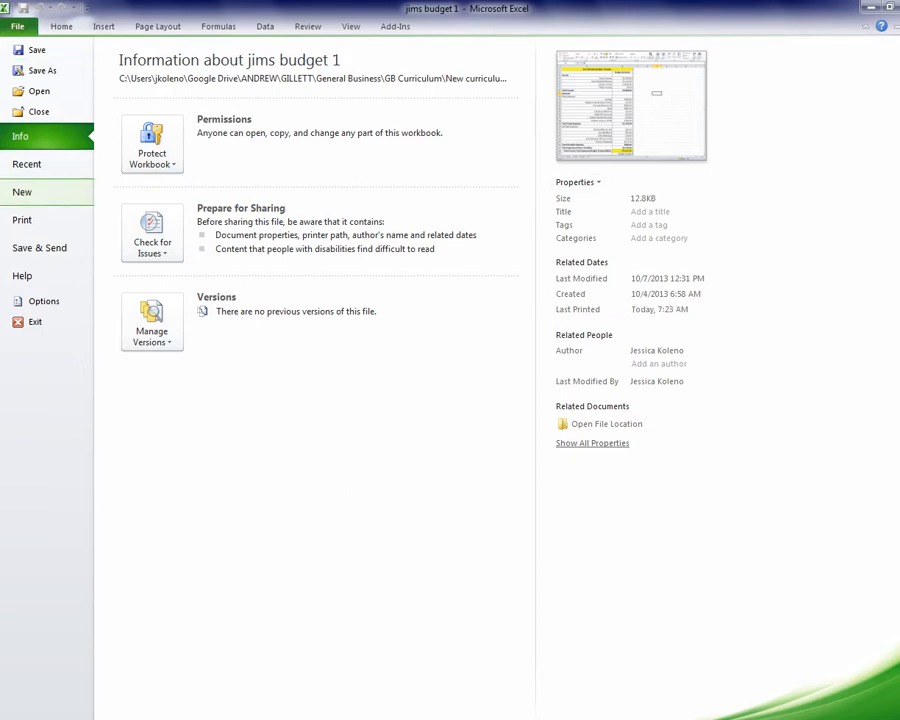
# Create a new blank workbook, Book1, from the New page.
pyautogui.click(22, 191)
pyautogui.click(737, 364)
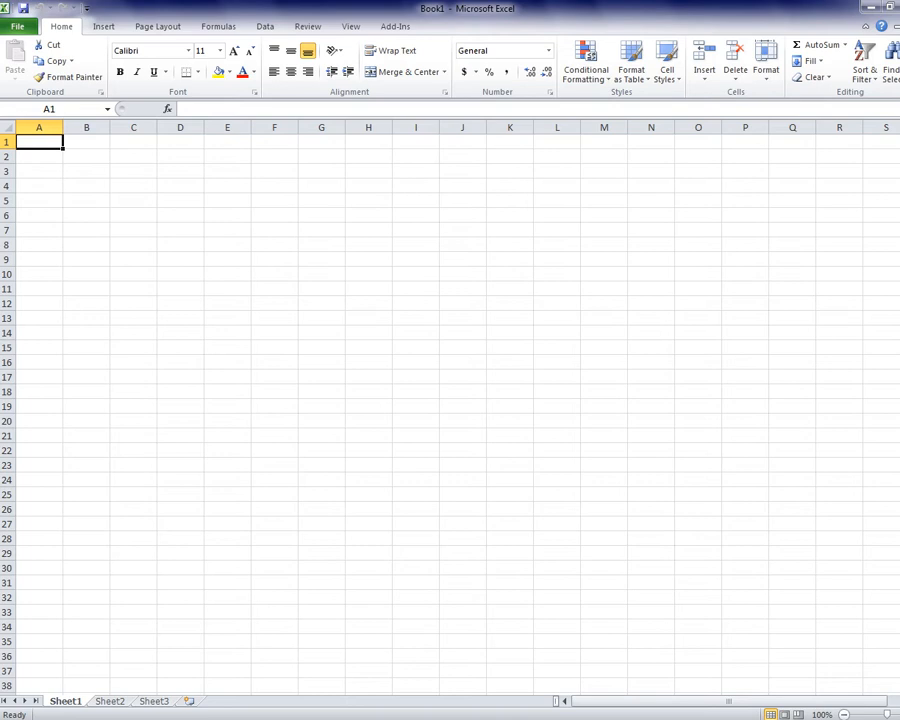
# Enter the owner's name followed by 'Monthly Budget--October' as the title in A1.
pyautogui.click(46, 109)
pyautogui.press('Escape')
pyautogui.write("Jim's Monthly")
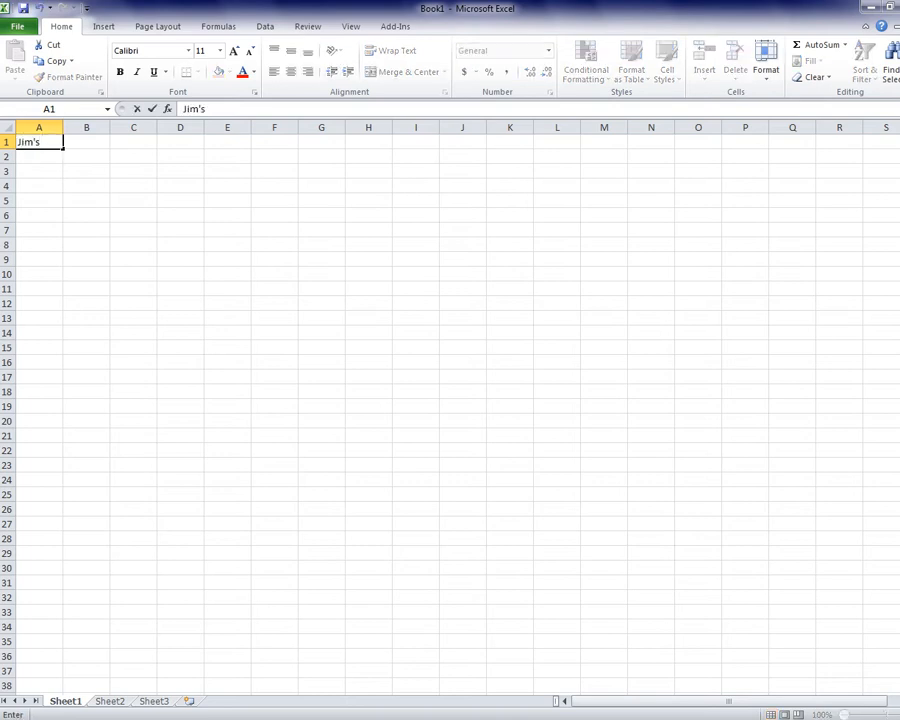
pyautogui.write(' B')
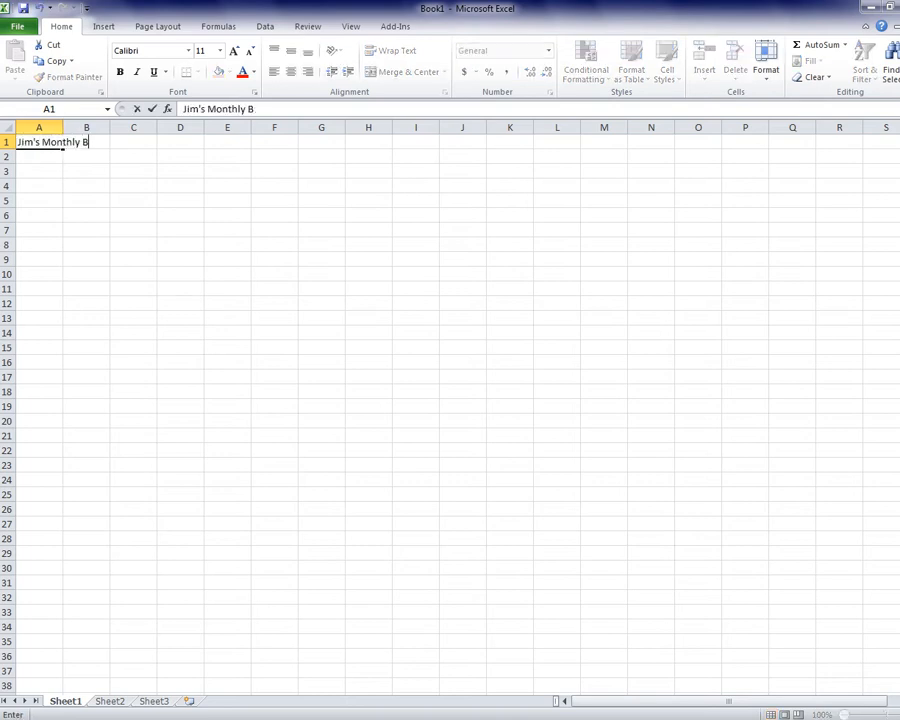
pyautogui.write('udget--October')
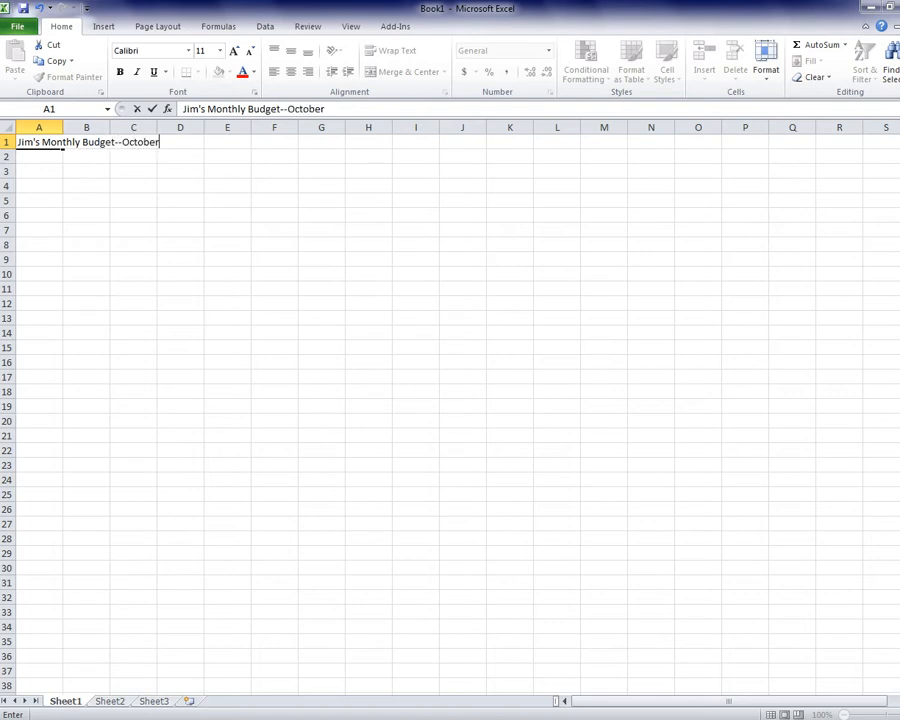
pyautogui.press('Return')
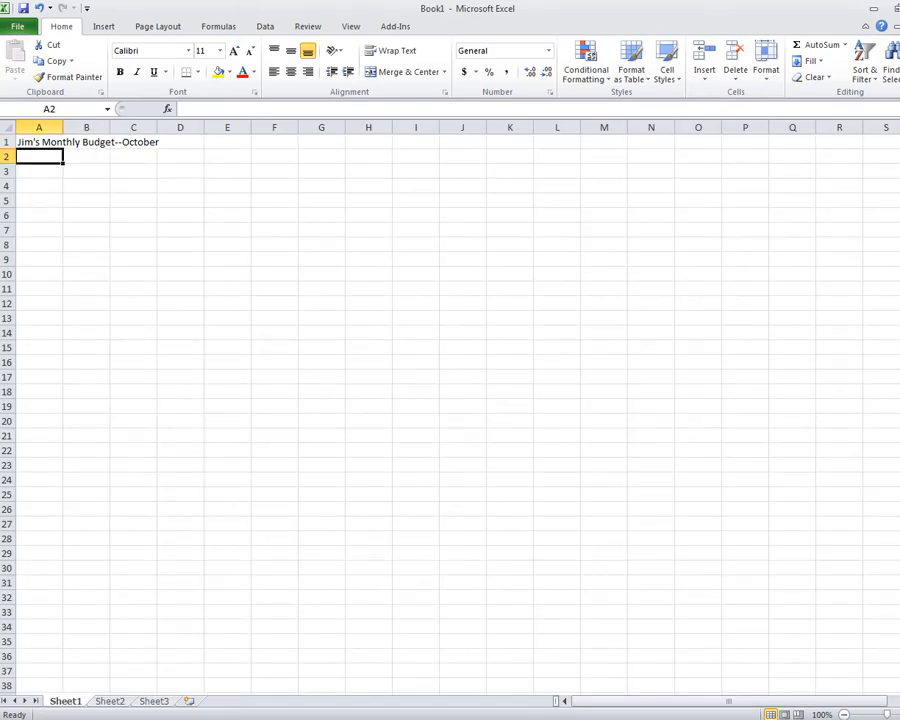
# Merge and centre the title across A1:B1, and widen column B to 18.00 and column A.
pyautogui.click(39, 142)
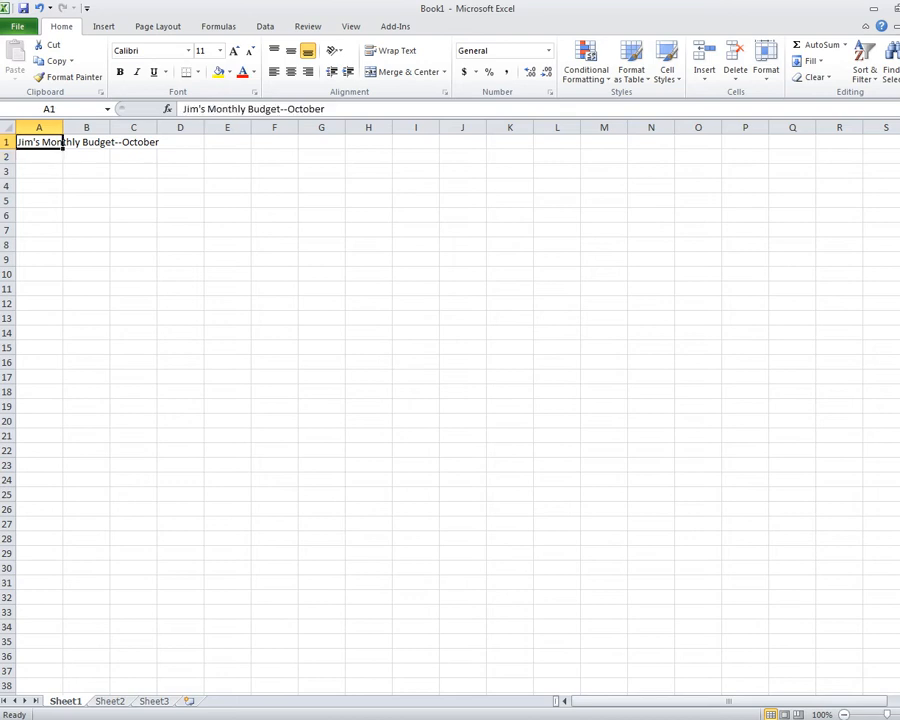
pyautogui.moveTo(62, 143); pyautogui.dragTo(110, 145)
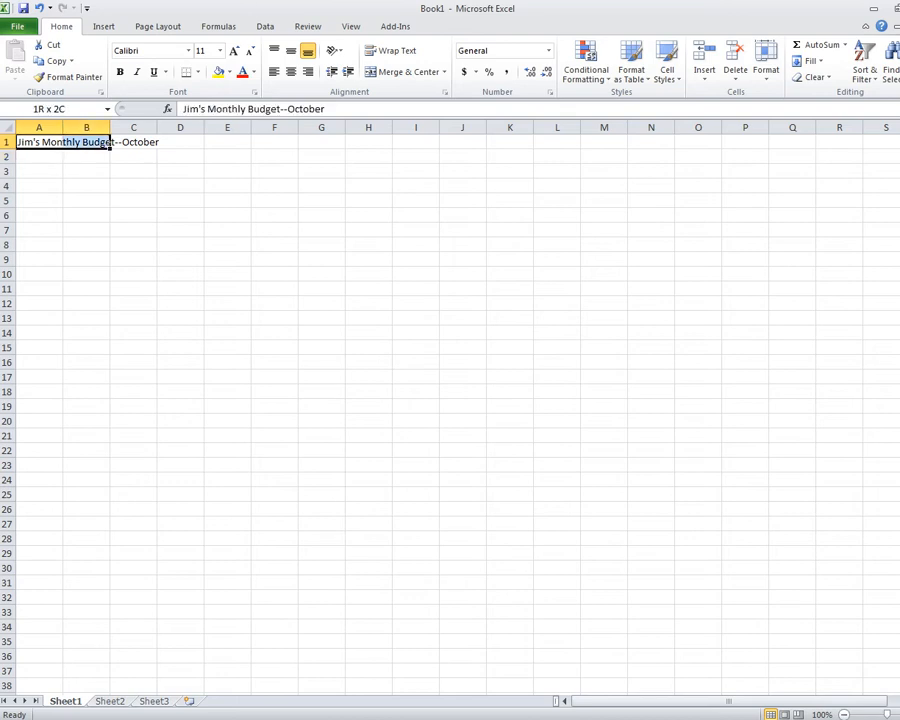
pyautogui.moveTo(110, 145); pyautogui.dragTo(110, 145)
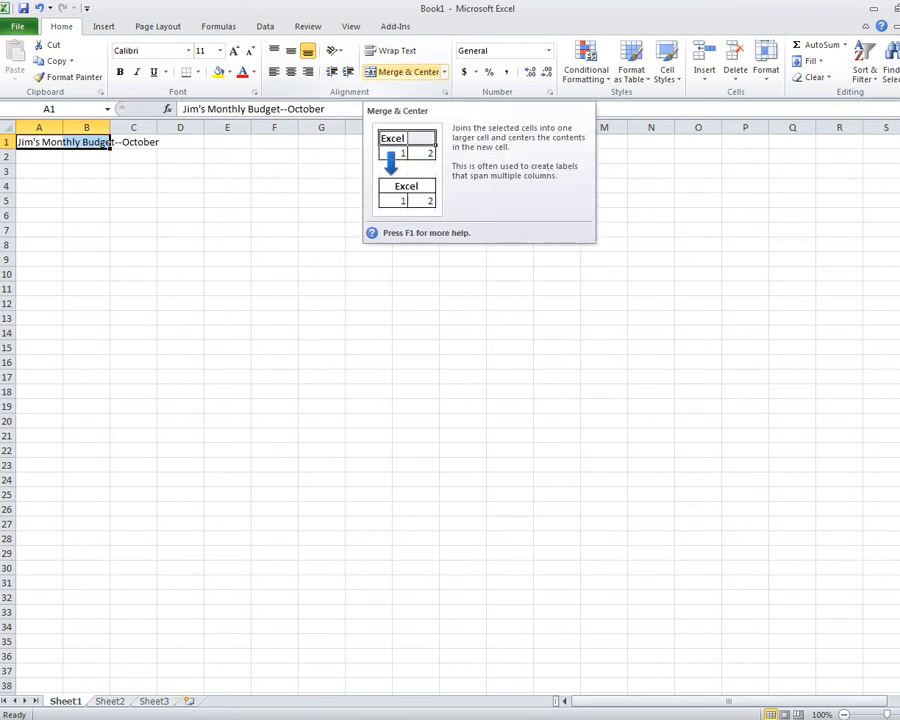
pyautogui.click(403, 72)
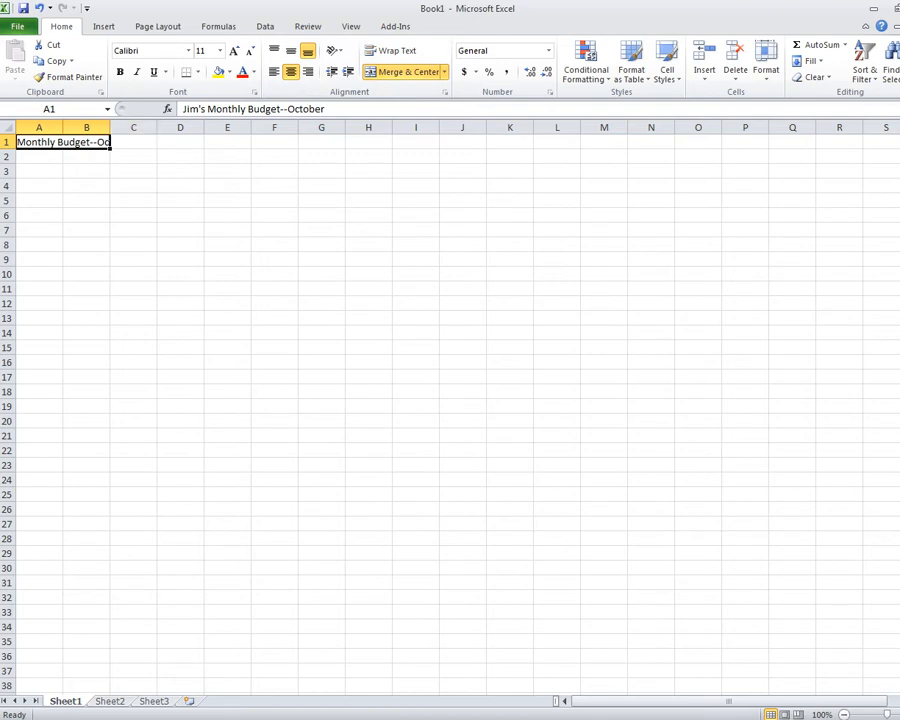
pyautogui.moveTo(110, 127); pyautogui.dragTo(294, 127)
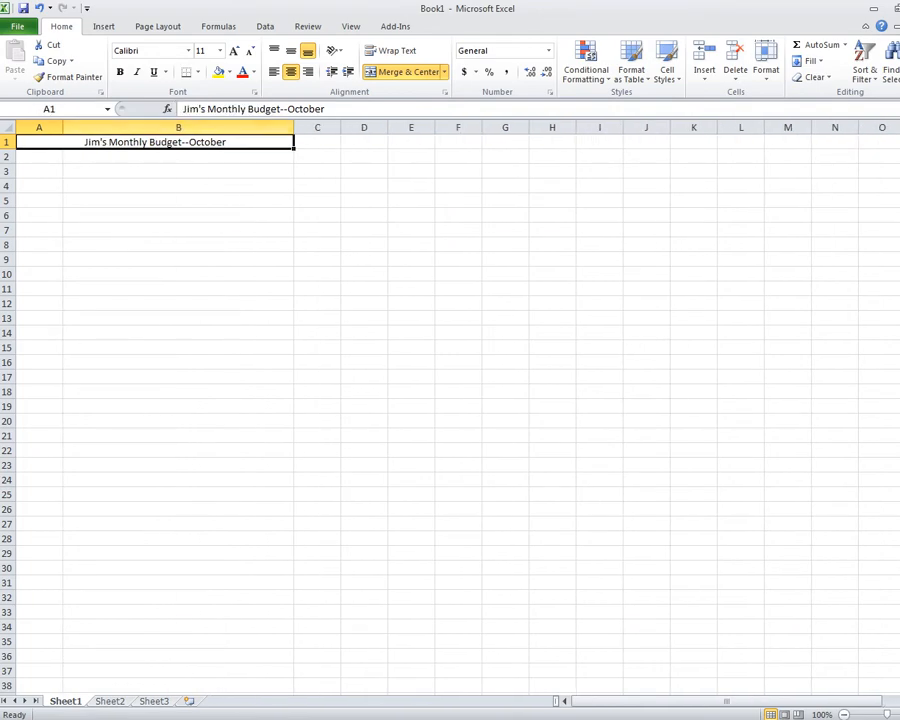
pyautogui.moveTo(62, 127); pyautogui.dragTo(199, 127)
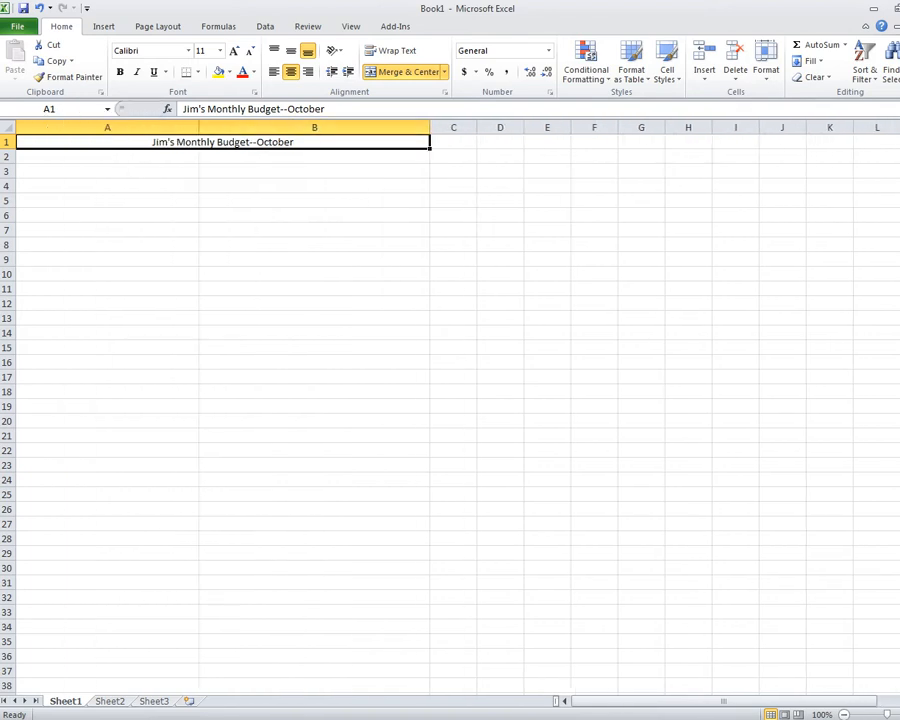
# Make the merged A1:B1 title bold and italic with a yellow fill.
pyautogui.click(107, 127)
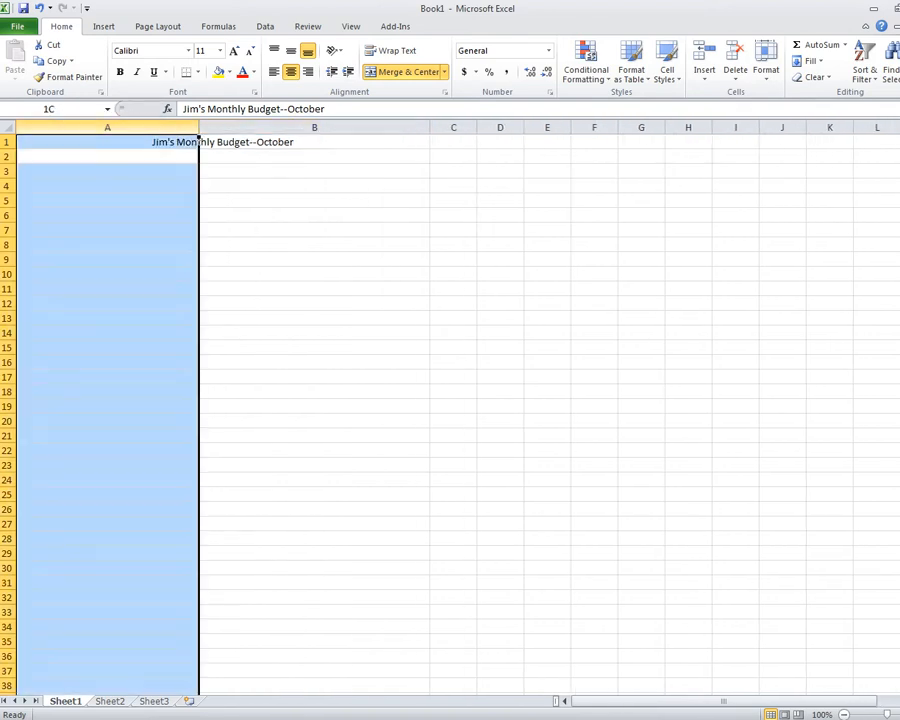
pyautogui.click(314, 127)
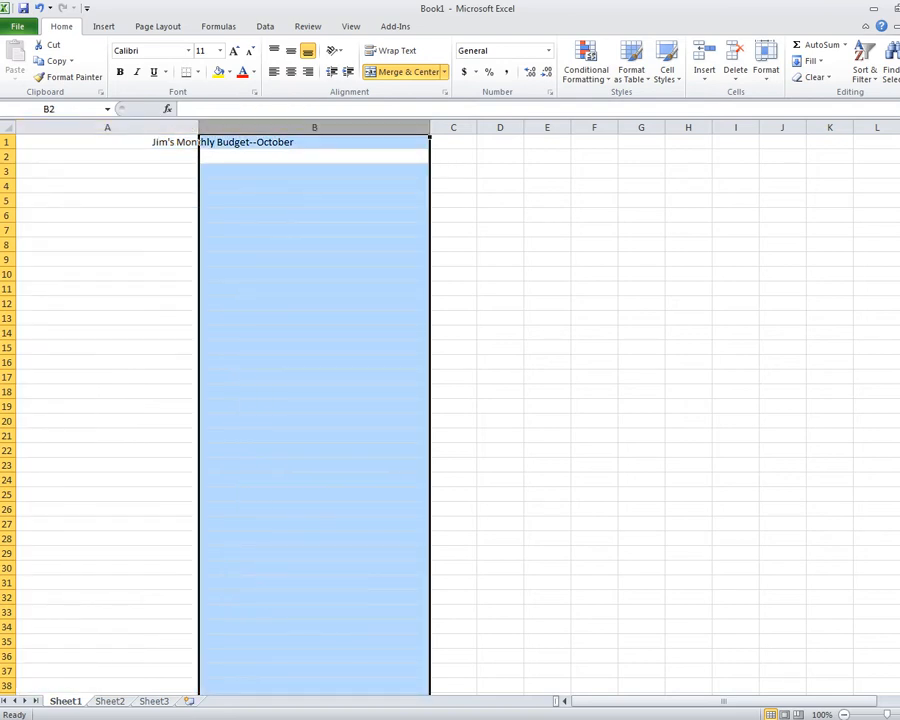
pyautogui.click(453, 127)
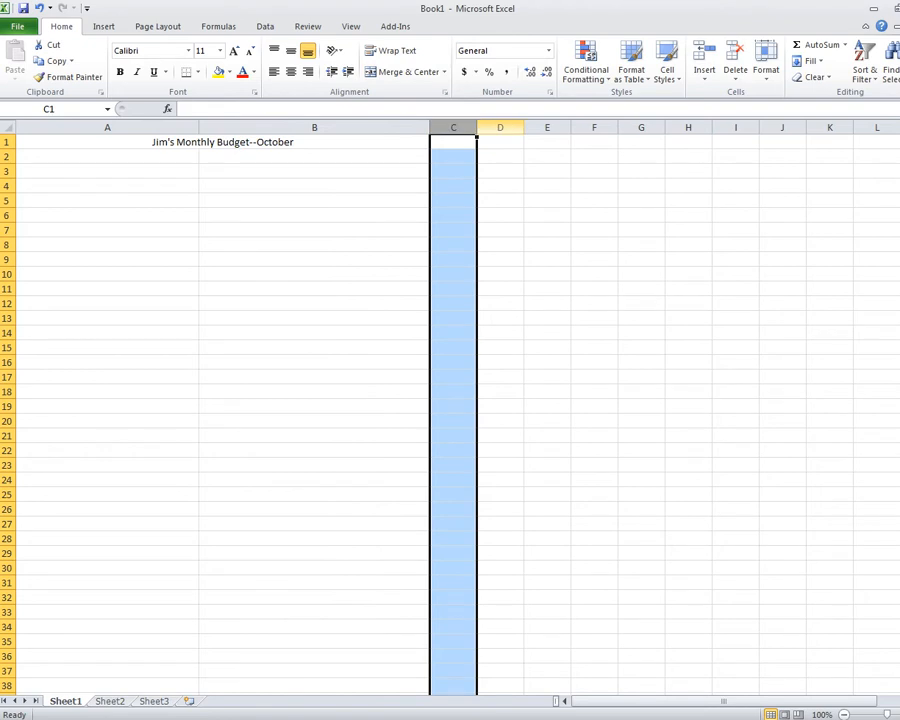
pyautogui.click(500, 127)
pyautogui.click(547, 127)
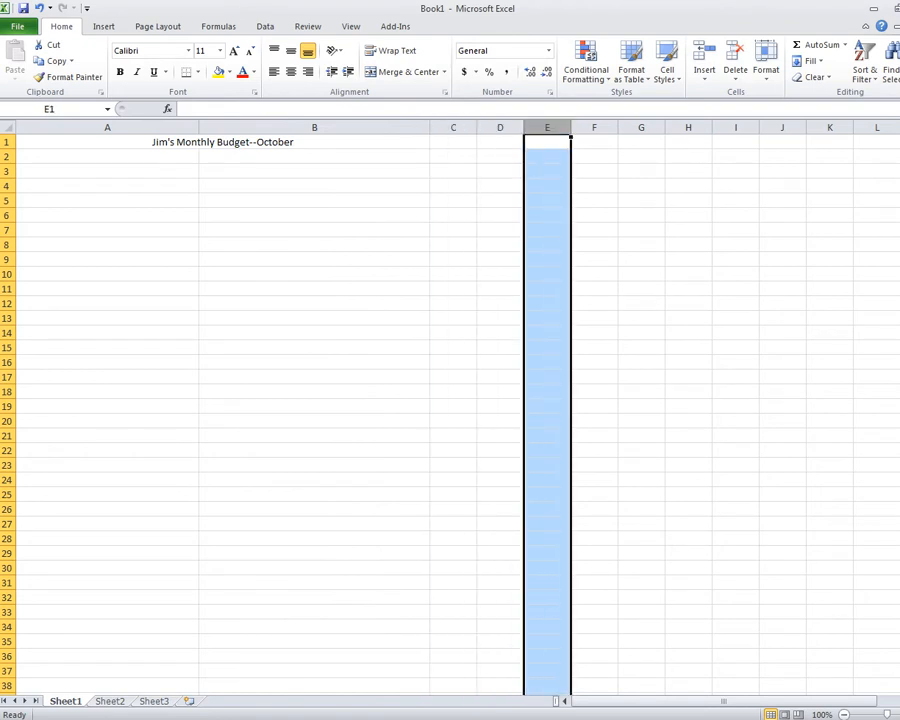
pyautogui.click(223, 142)
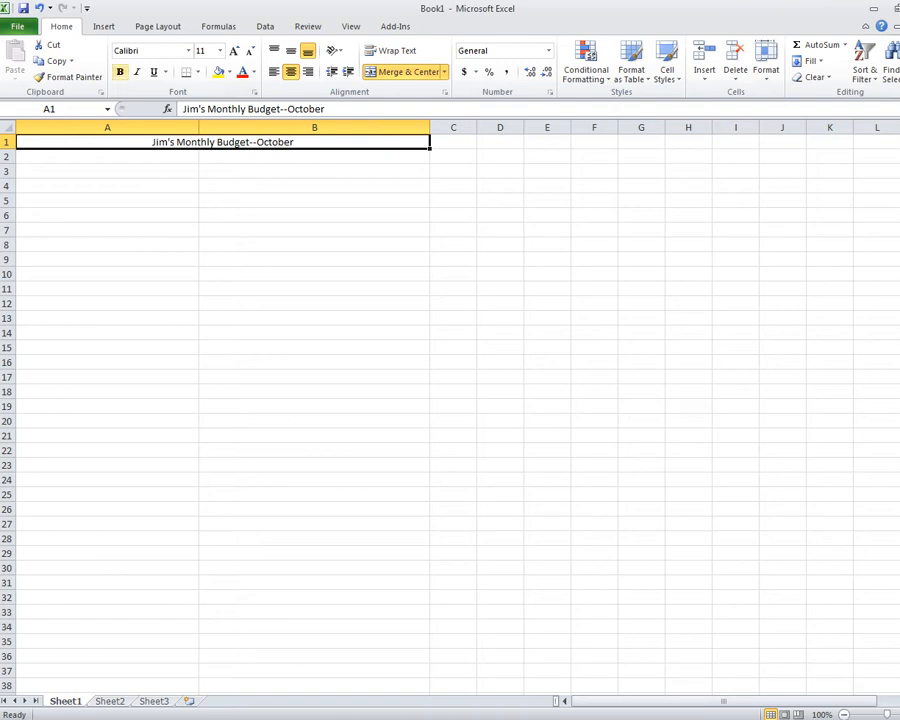
pyautogui.click(120, 72)
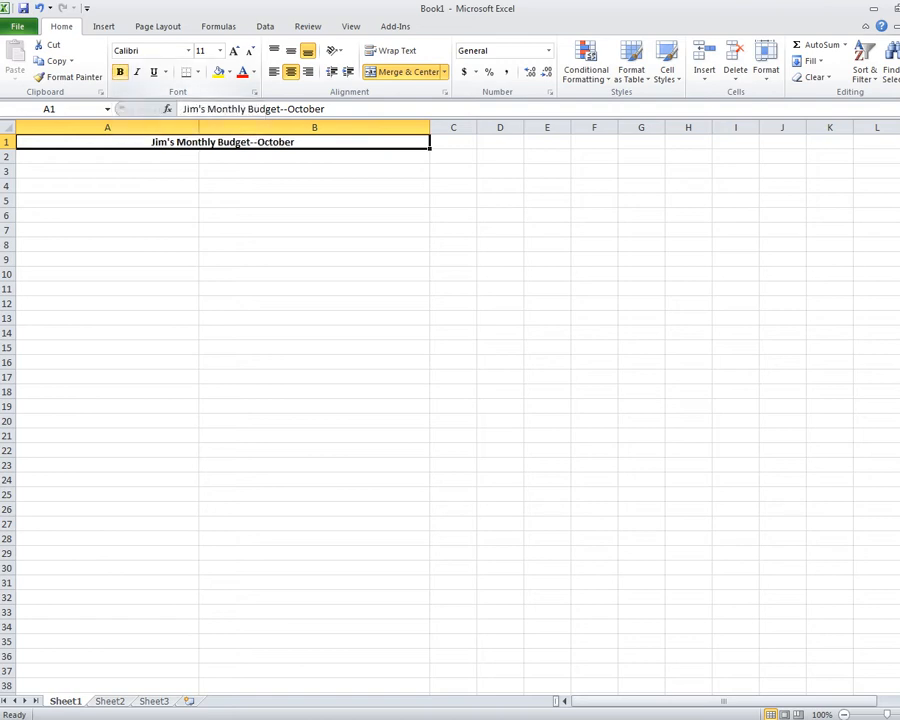
pyautogui.click(137, 72)
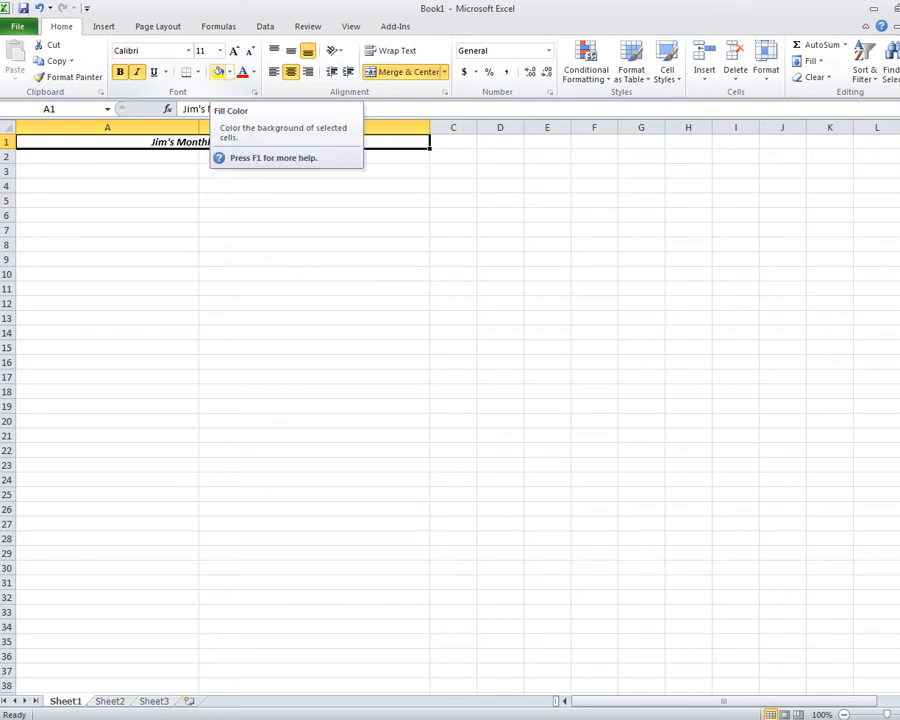
pyautogui.click(217, 71)
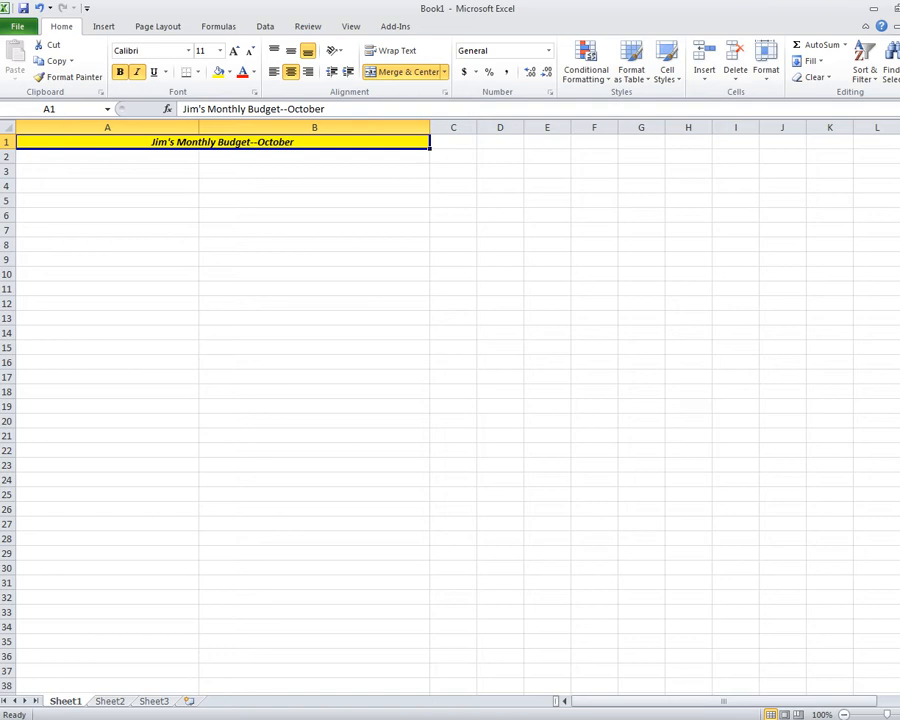
pyautogui.click(314, 157)
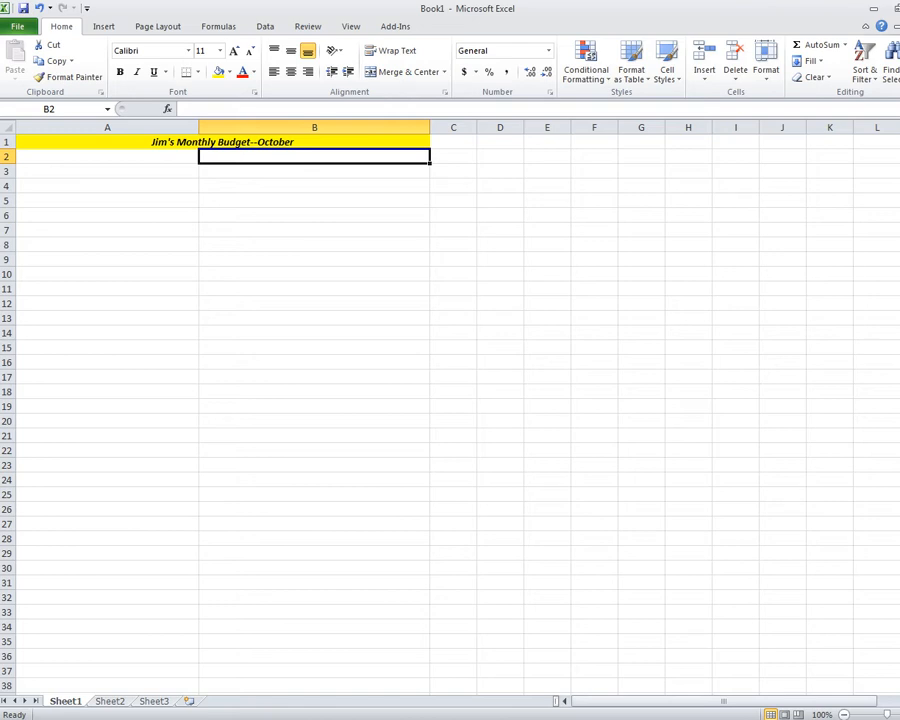
# Enter 'Budget Amounts' in B2 and make it bold and centred.
pyautogui.write('Budget A')
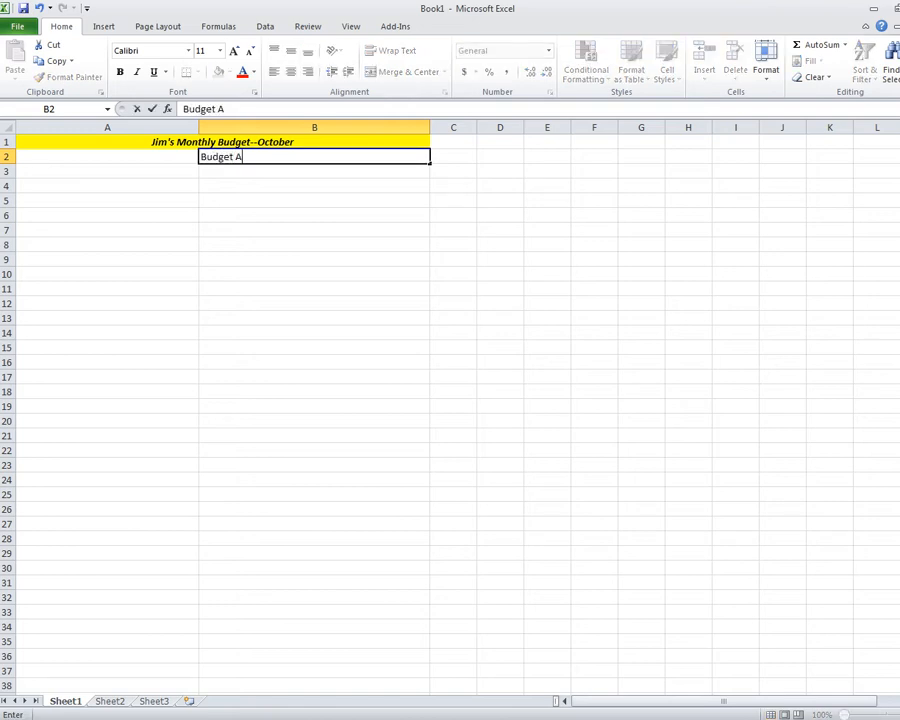
pyautogui.write('mounts')
pyautogui.click(314, 215)
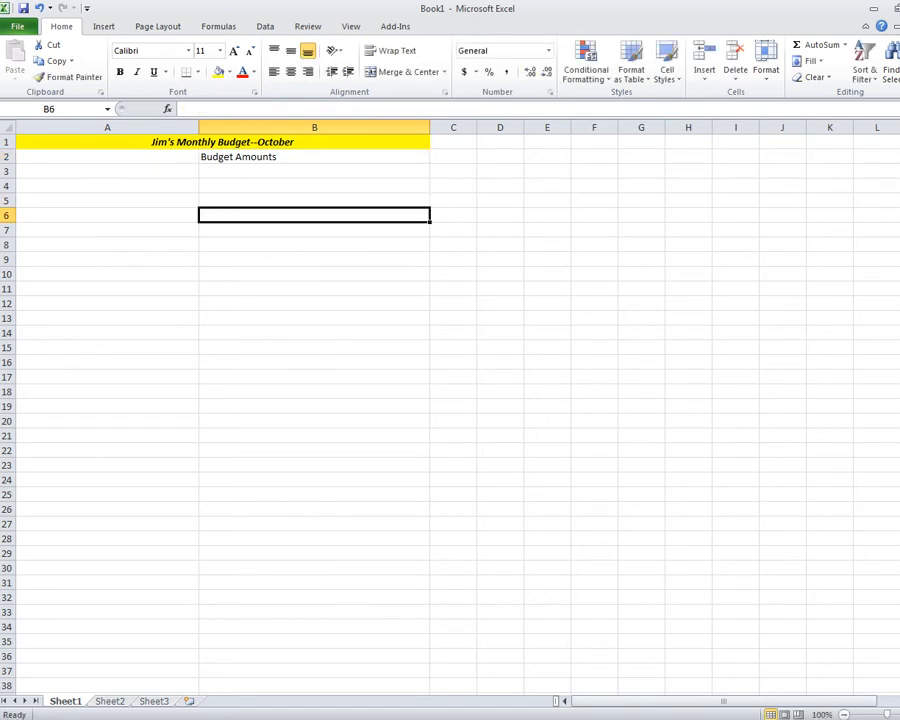
pyautogui.click(314, 157)
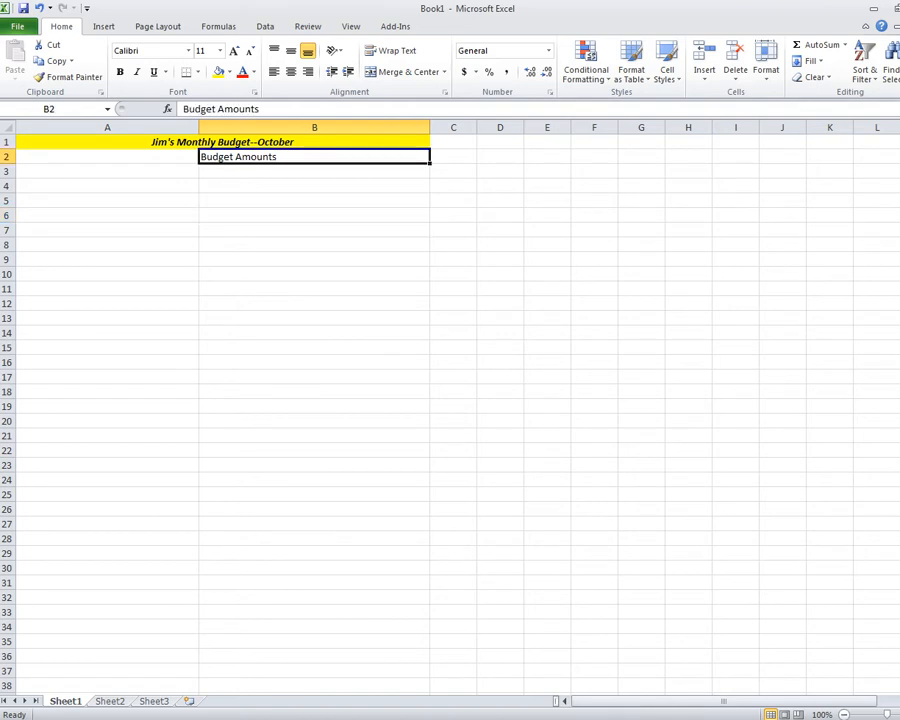
pyautogui.click(120, 72)
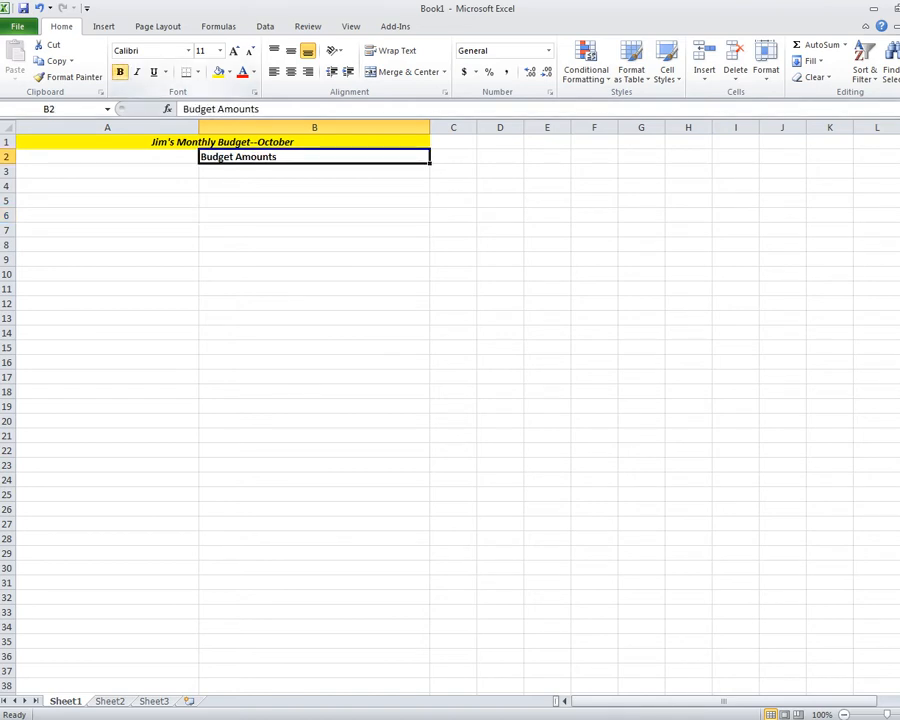
pyautogui.click(291, 72)
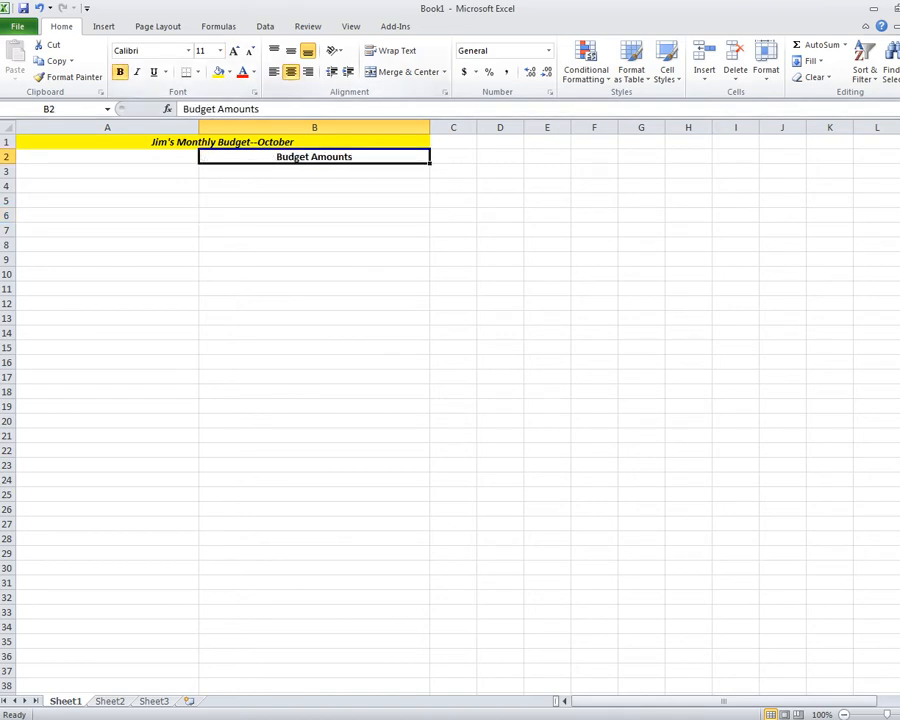
pyautogui.click(314, 333)
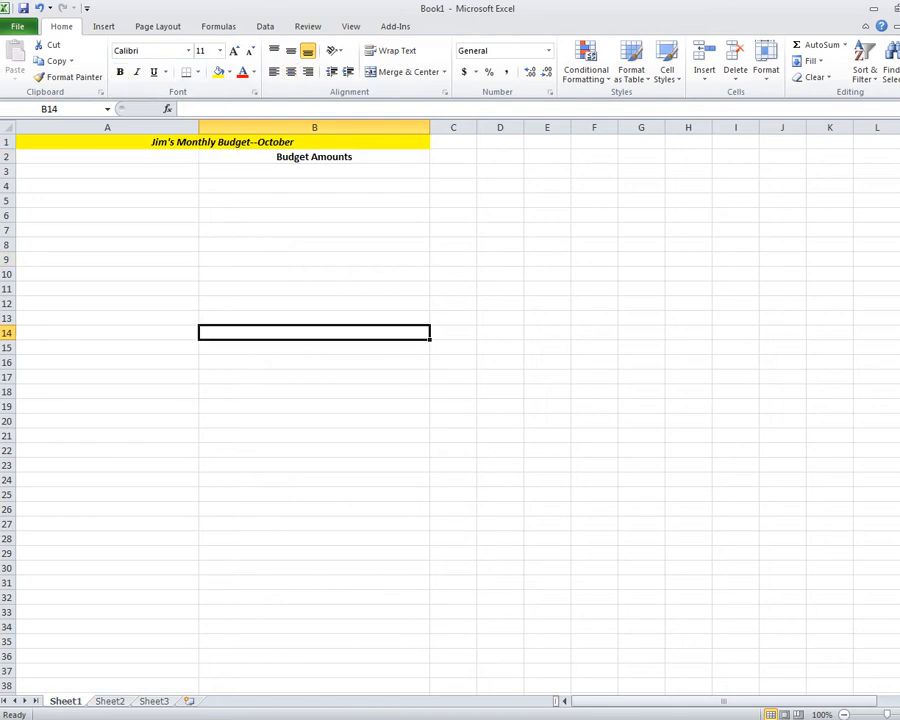
pyautogui.click(107, 171)
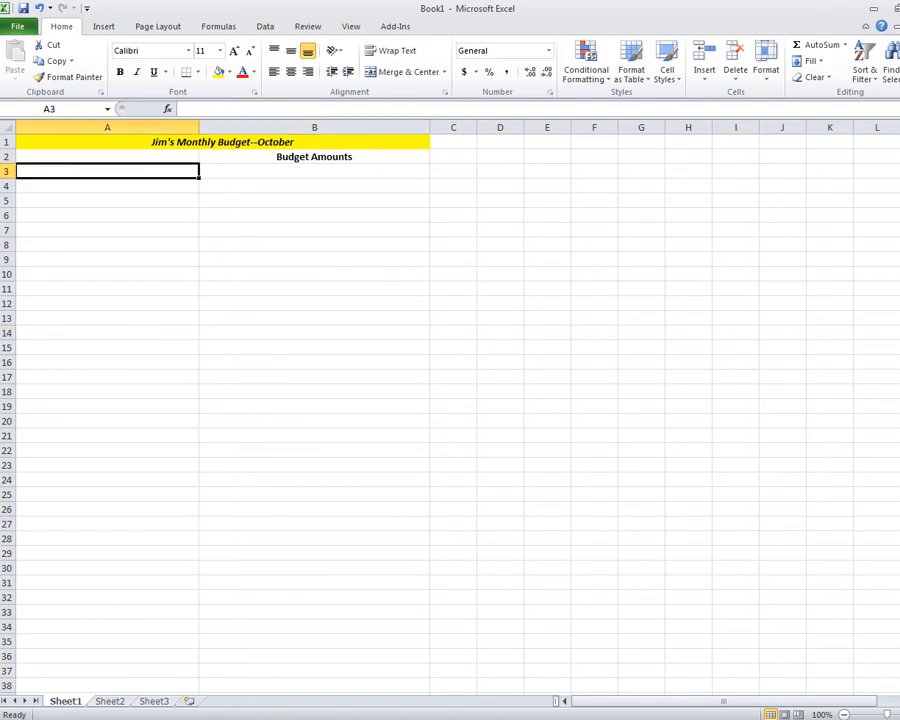
# Enter 'Income' in A3 and make it bold and italic.
pyautogui.write('Income')
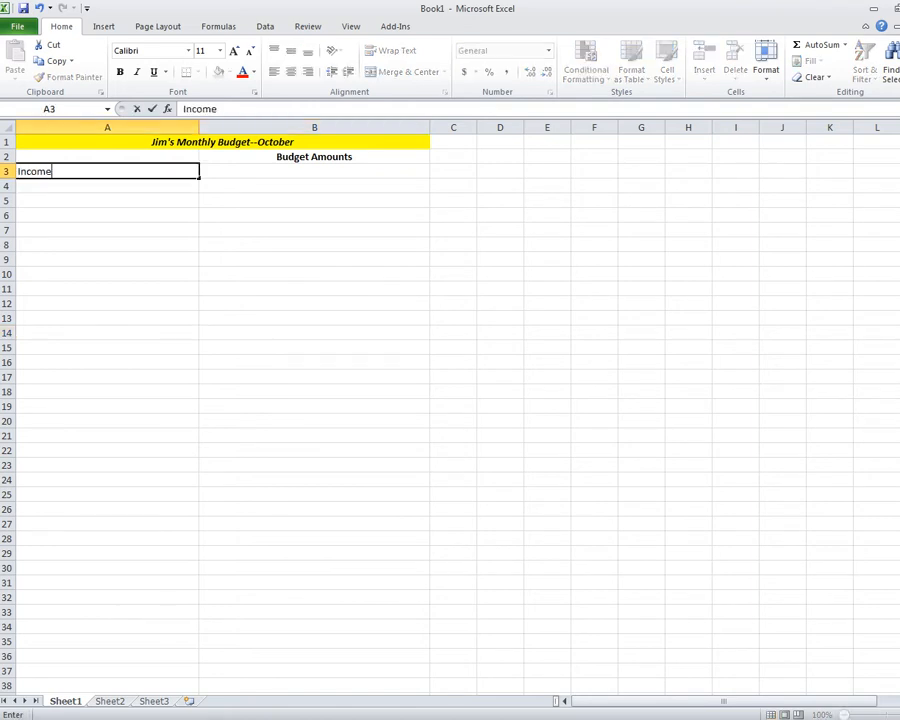
pyautogui.press('Return')
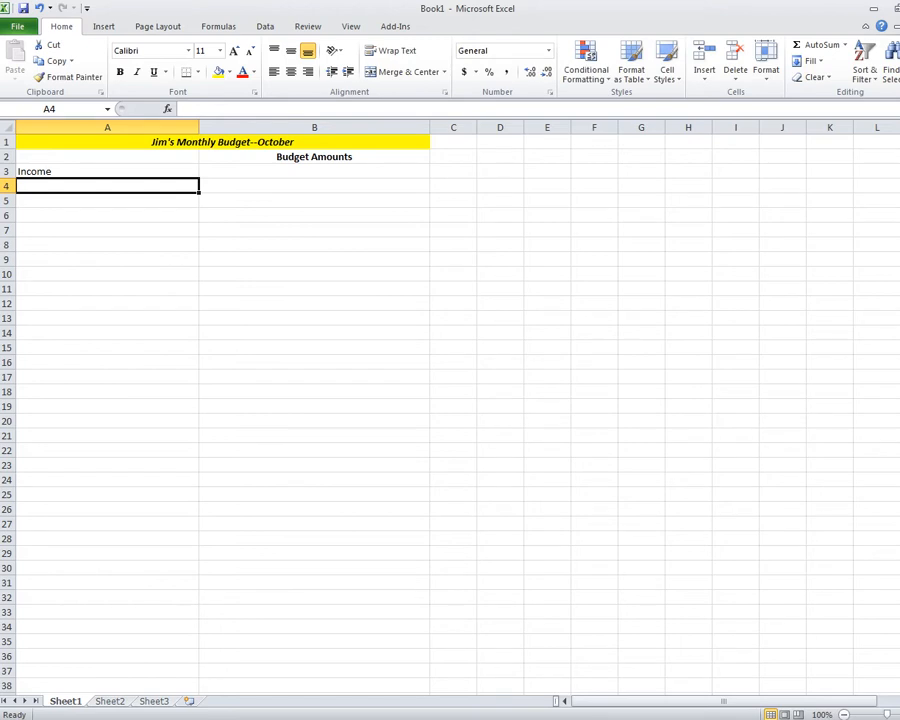
pyautogui.click(107, 171)
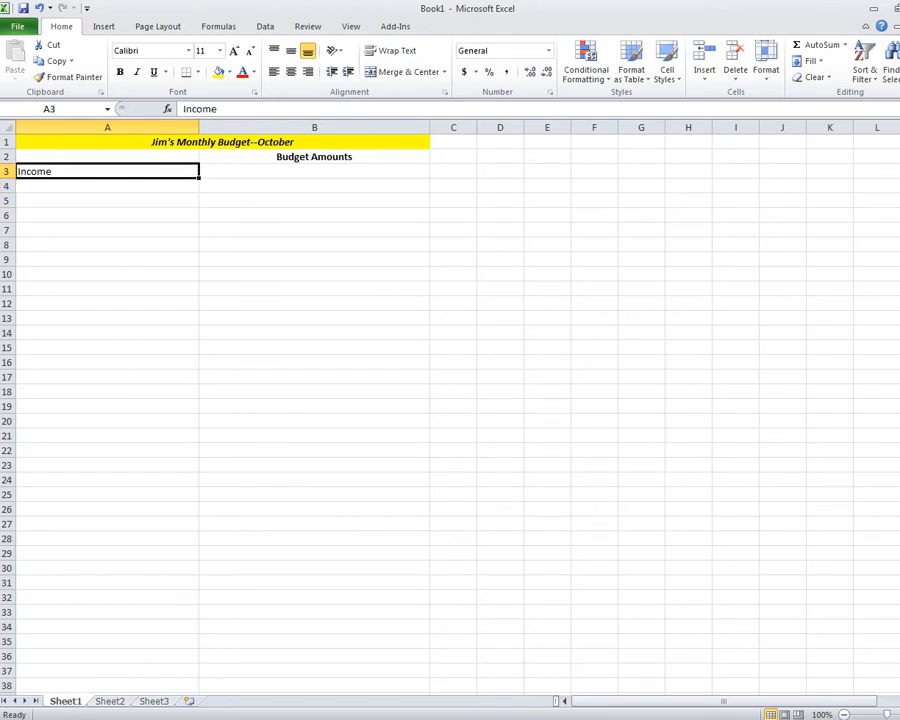
pyautogui.click(120, 72)
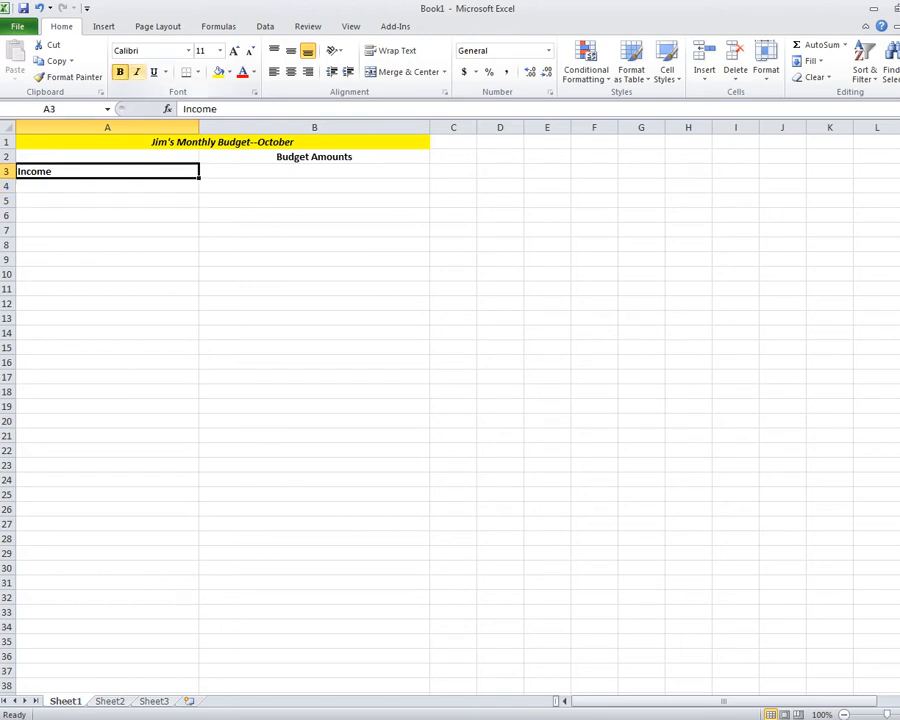
pyautogui.click(137, 72)
# List 'Gross Income' in A4 and 'Less Taxes/Deductions' in A5.
pyautogui.click(107, 186)
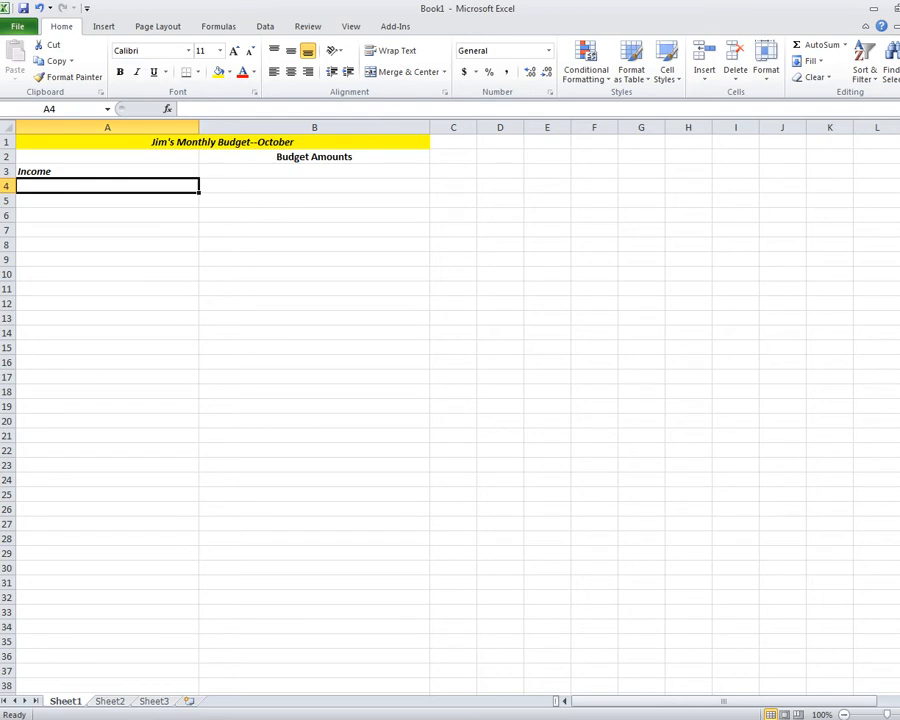
pyautogui.write('Gross Income')
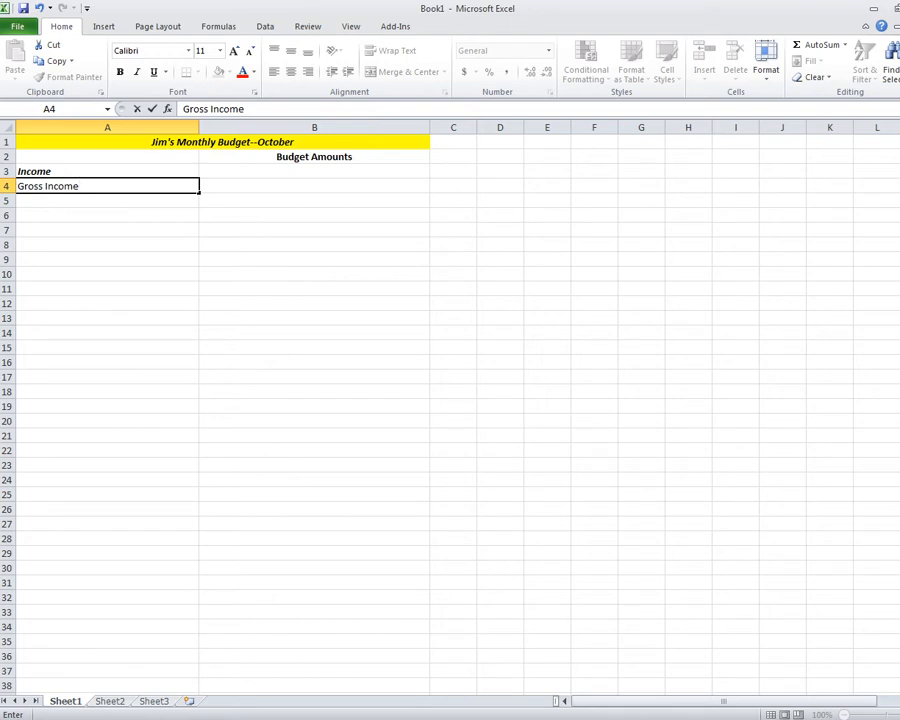
pyautogui.press('Return')
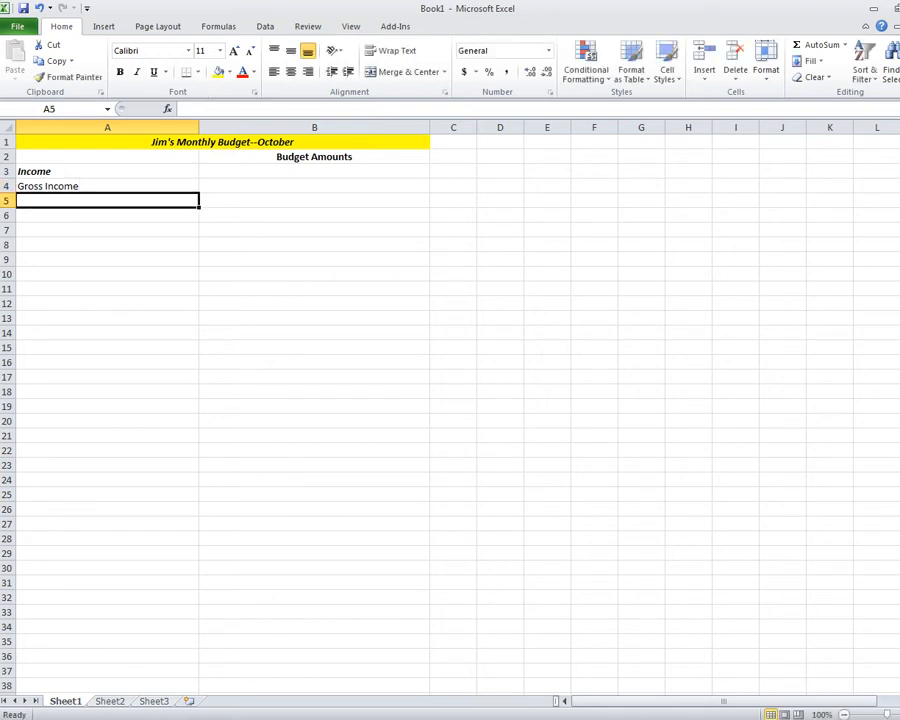
pyautogui.write('Less')
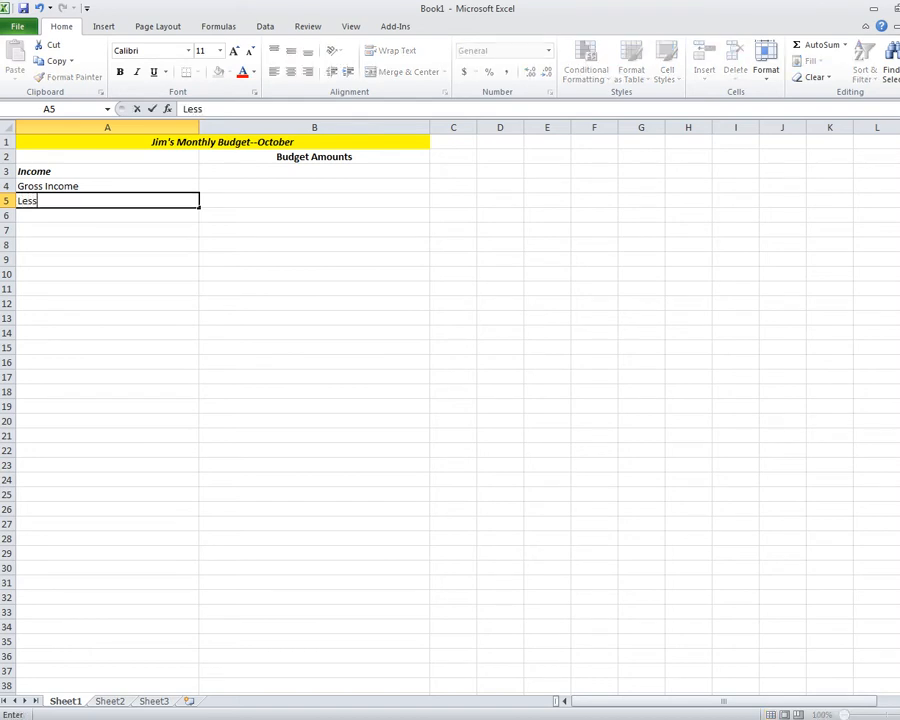
pyautogui.write(' Taxes/Deductions')
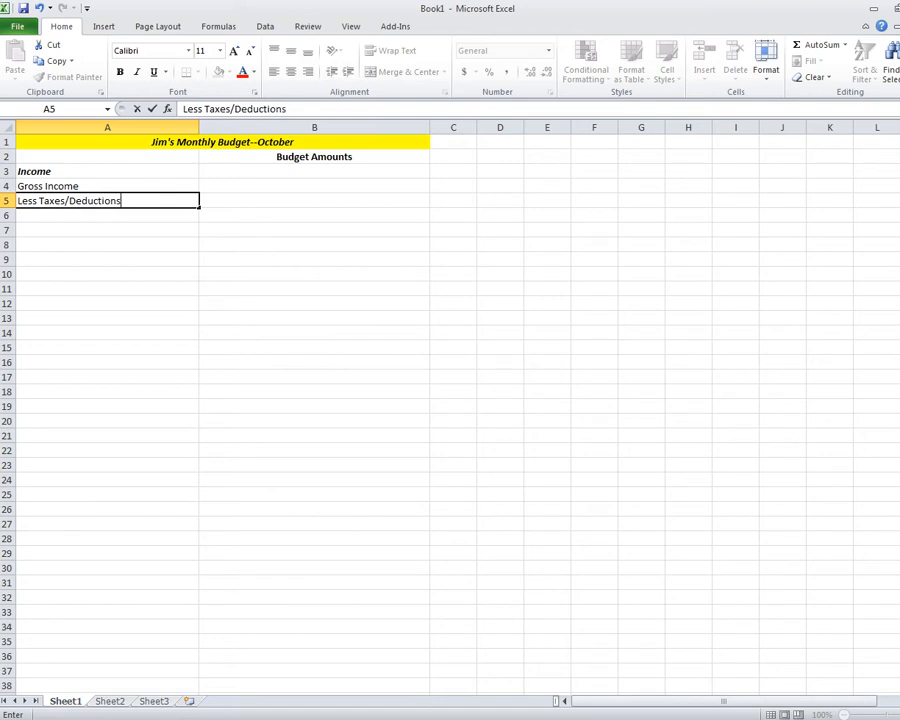
pyautogui.press('Return')
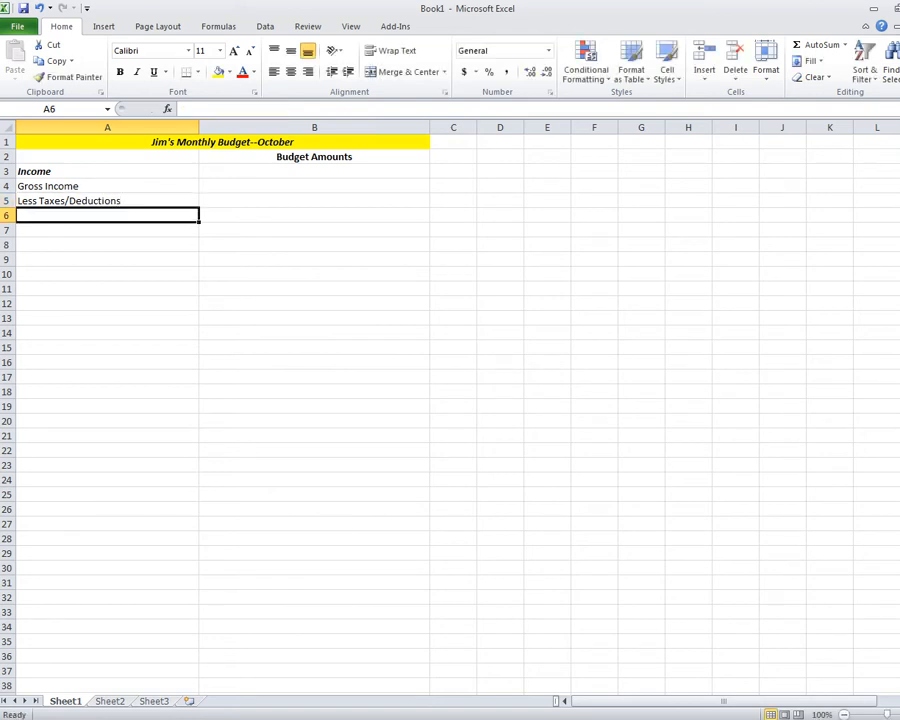
# Replace the #NAME? error in A6 with the label 'Equals Income'.
pyautogui.write('=')
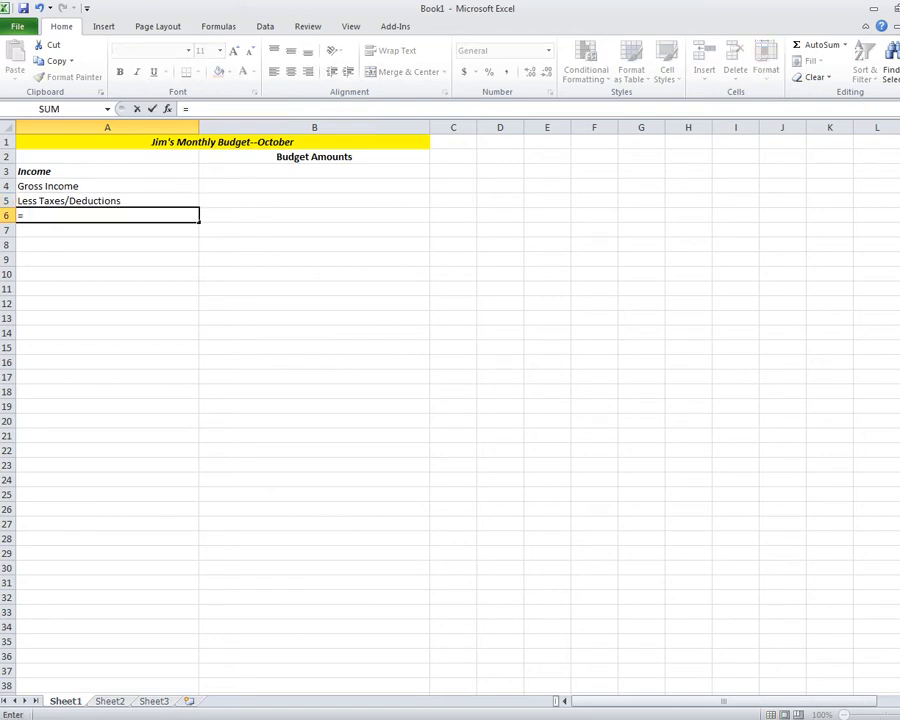
pyautogui.write('Income')
pyautogui.press('Return')
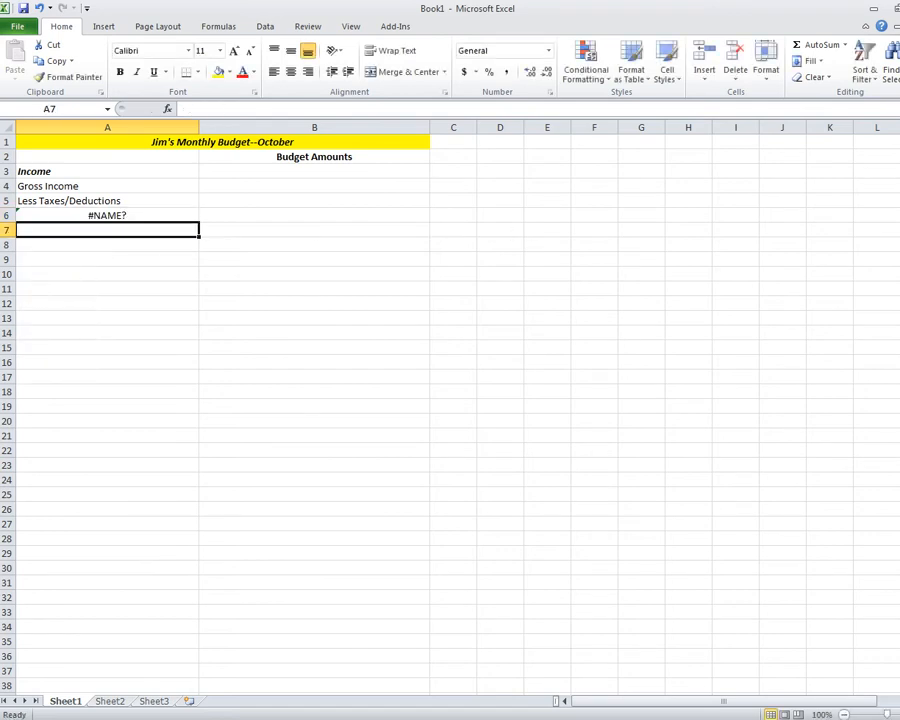
pyautogui.click(107, 215)
pyautogui.write('Equ')
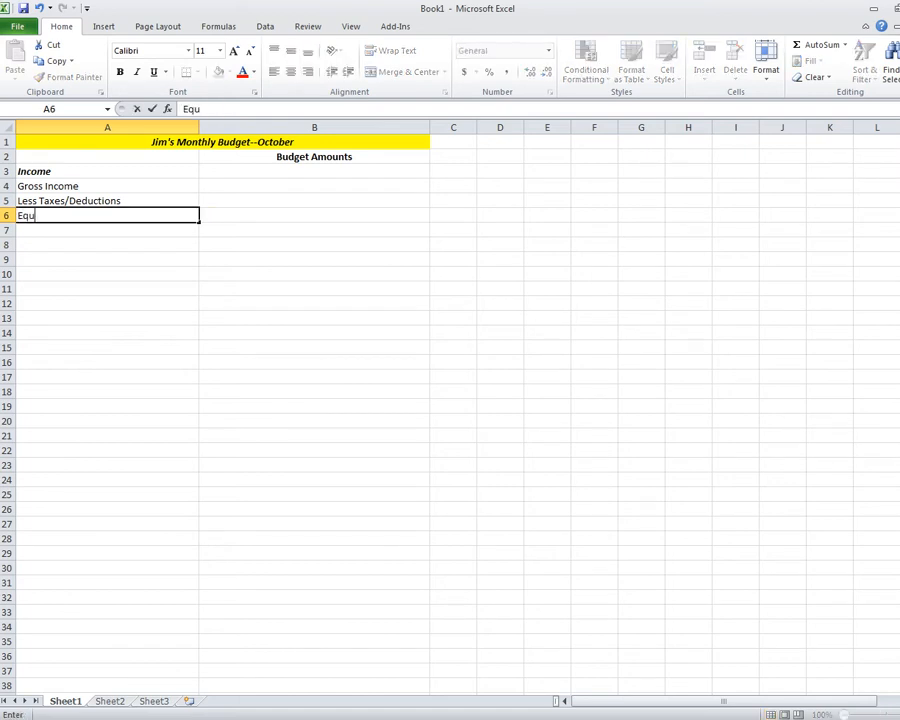
pyautogui.write('als Income')
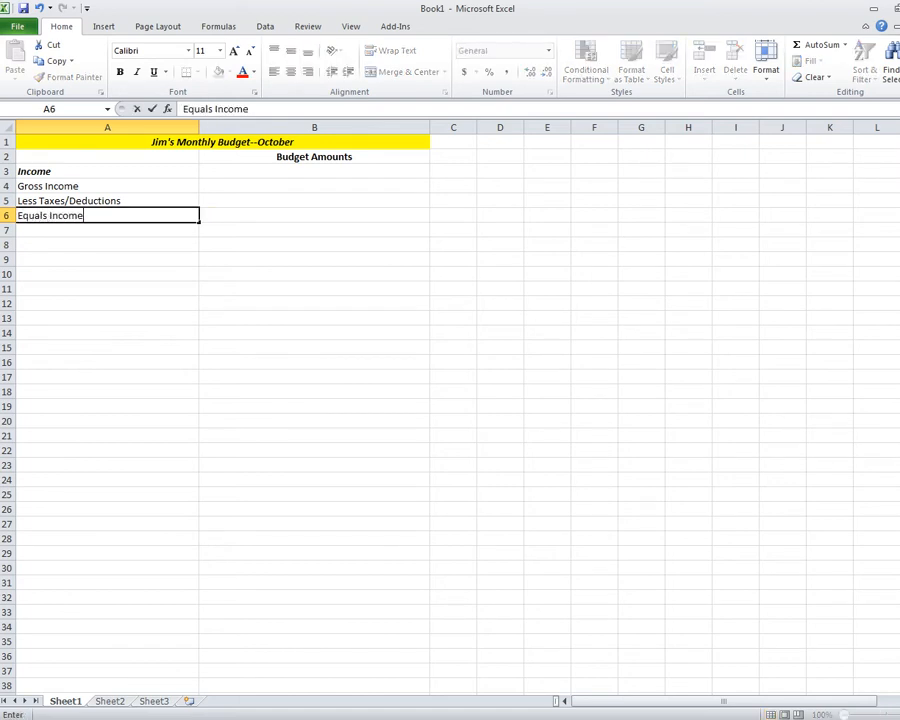
pyautogui.press('Return')
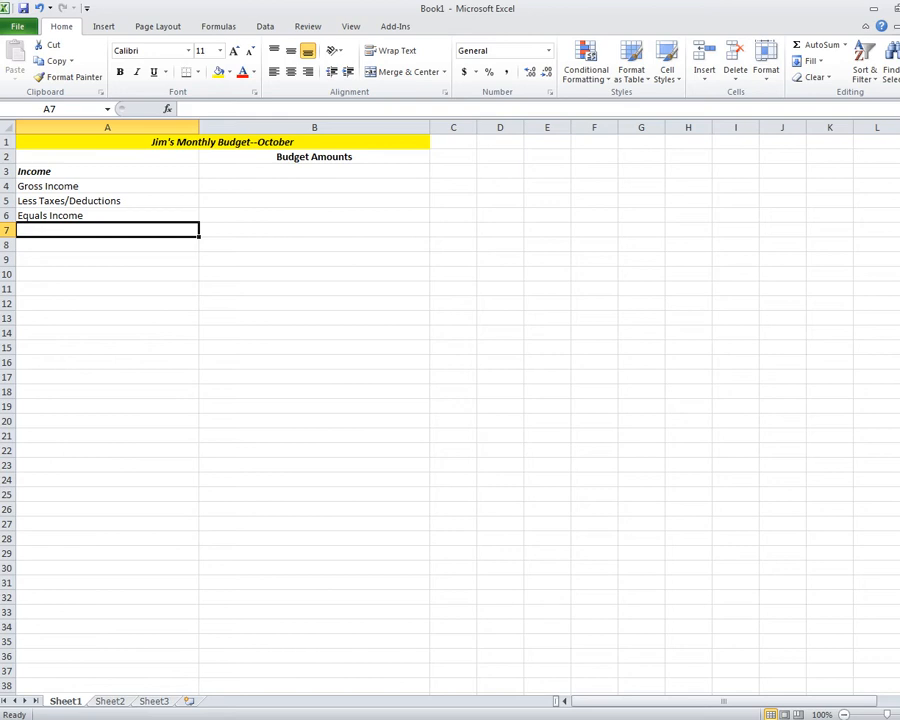
# Add 'Other Income' in A7 and select the income labels A4:A7.
pyautogui.write('Other Income')
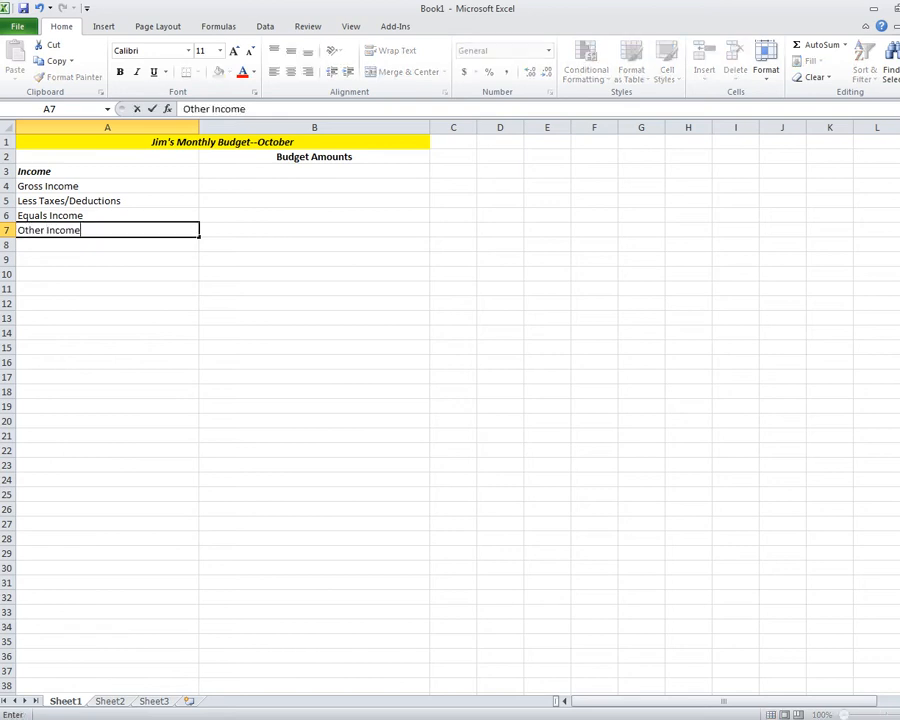
pyautogui.press('Return')
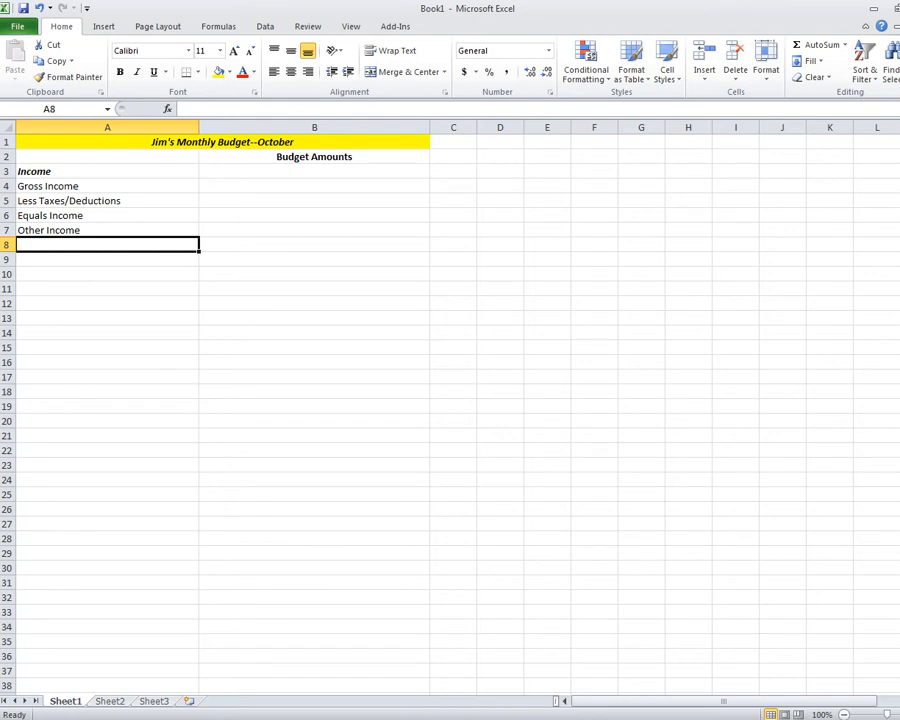
pyautogui.click(107, 186)
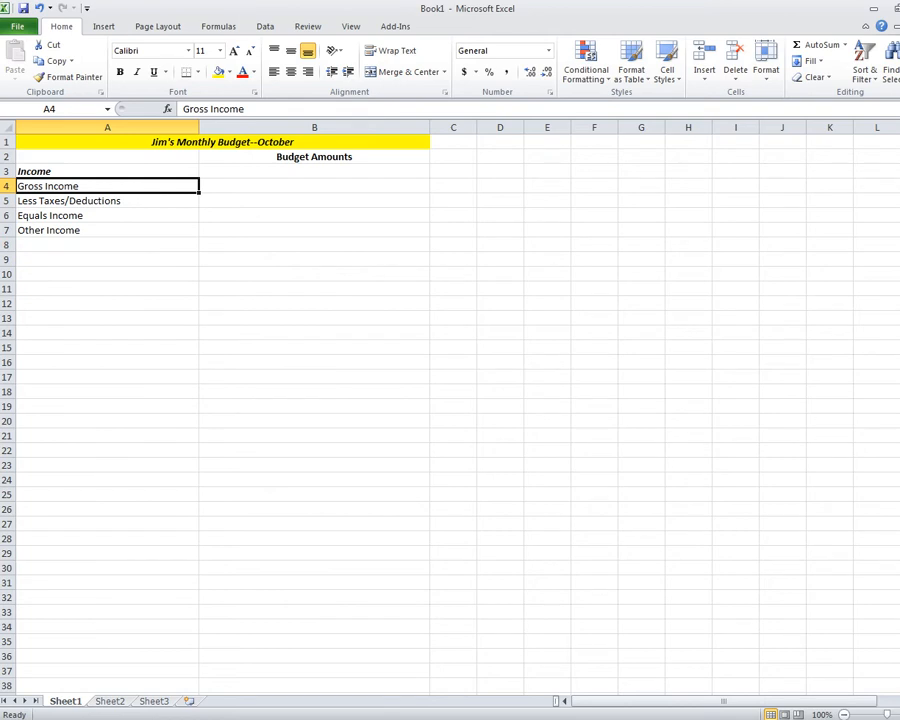
pyautogui.hotkey('shift', 'Down')
pyautogui.hotkey('shift', 'Down')
pyautogui.hotkey('shift', 'Down')
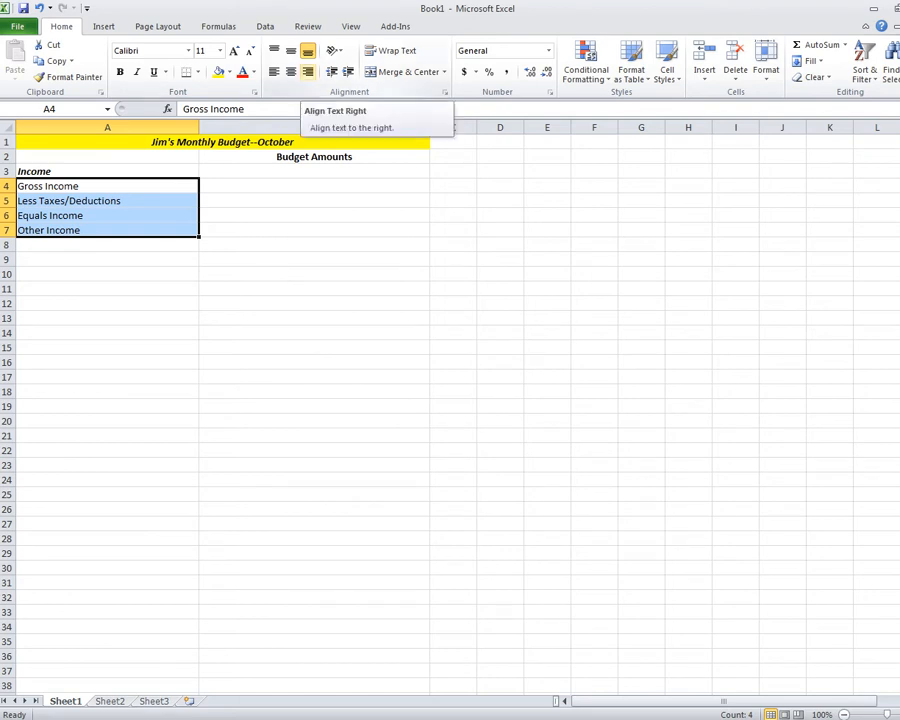
# Right-align the four income labels in A4:A7.
pyautogui.click(307, 71)
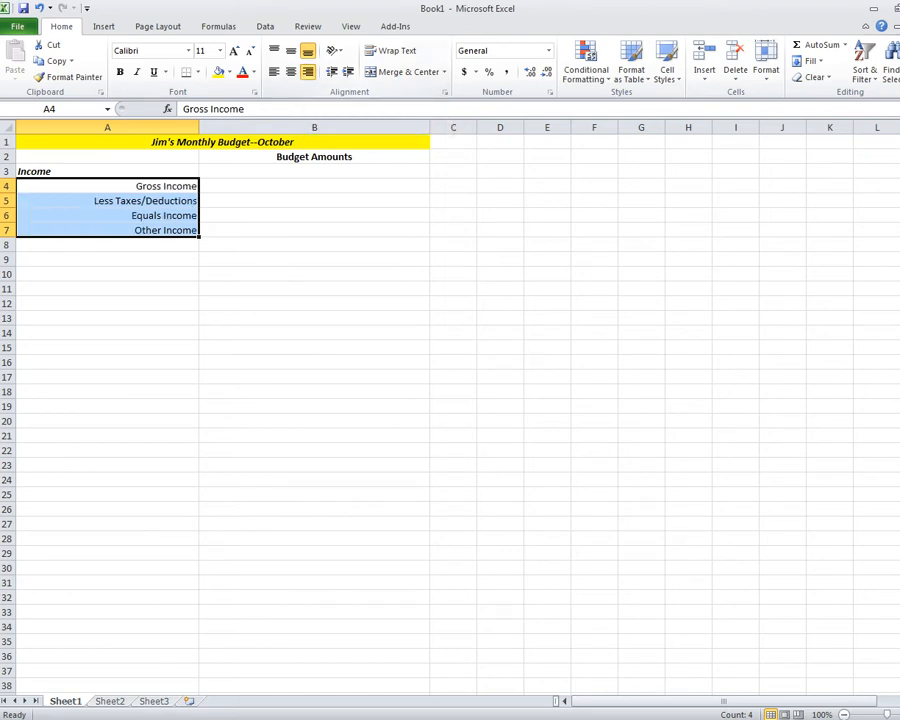
pyautogui.click(107, 289)
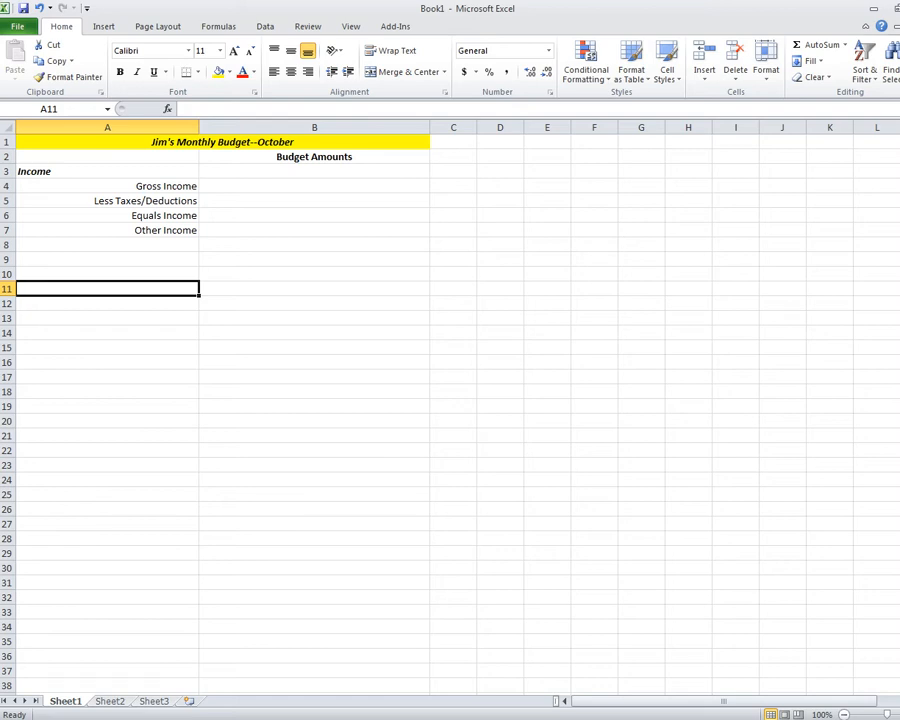
pyautogui.click(314, 186)
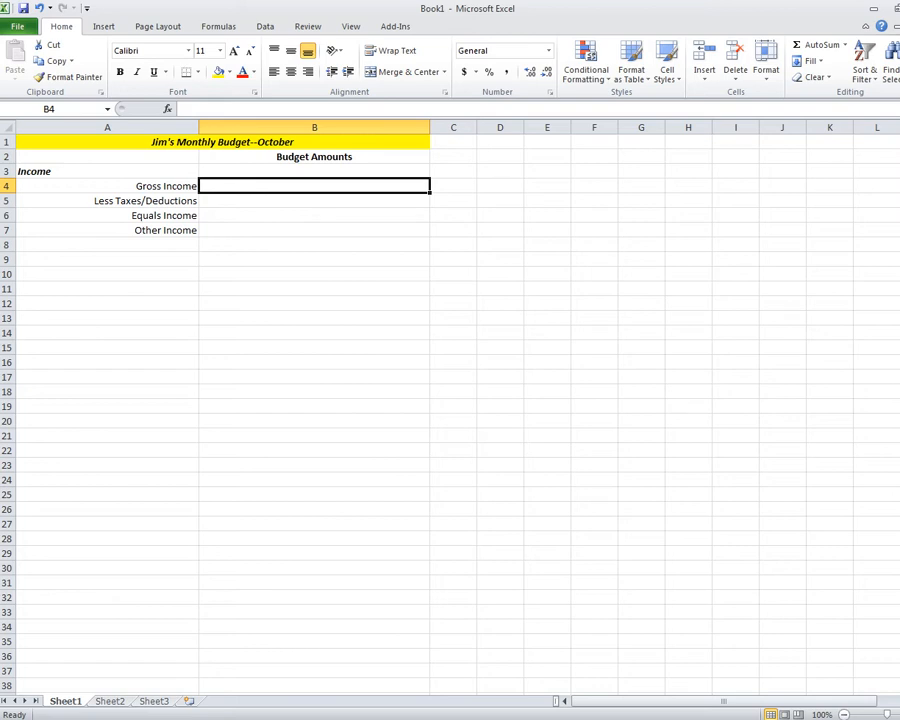
# Enter 5260 in B4 and 1412 in B5 (fixing 14123), then begin a formula in B6.
pyautogui.write('5260')
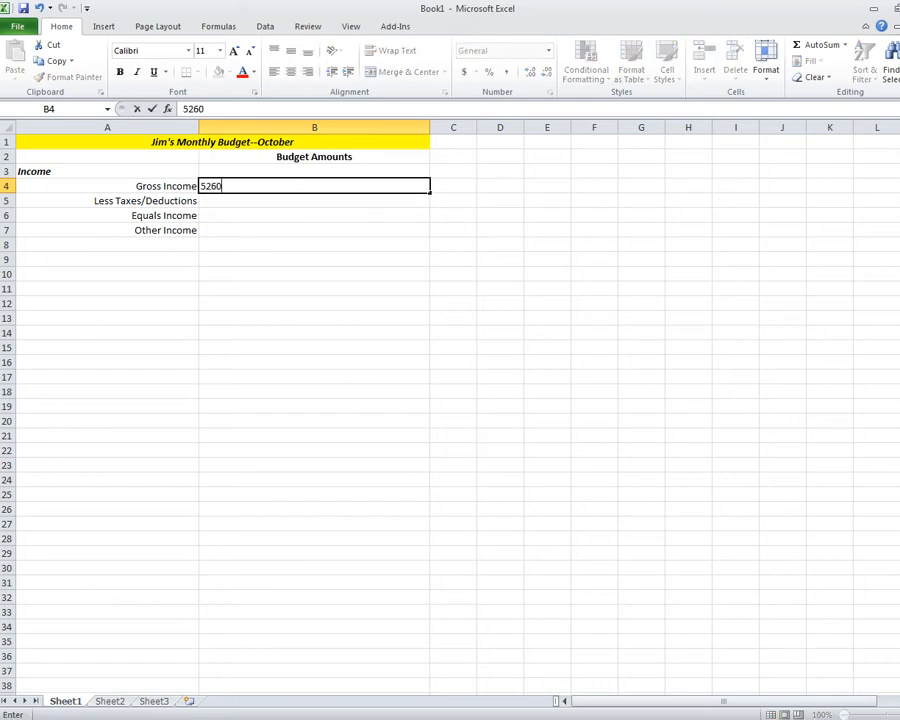
pyautogui.press('Return')
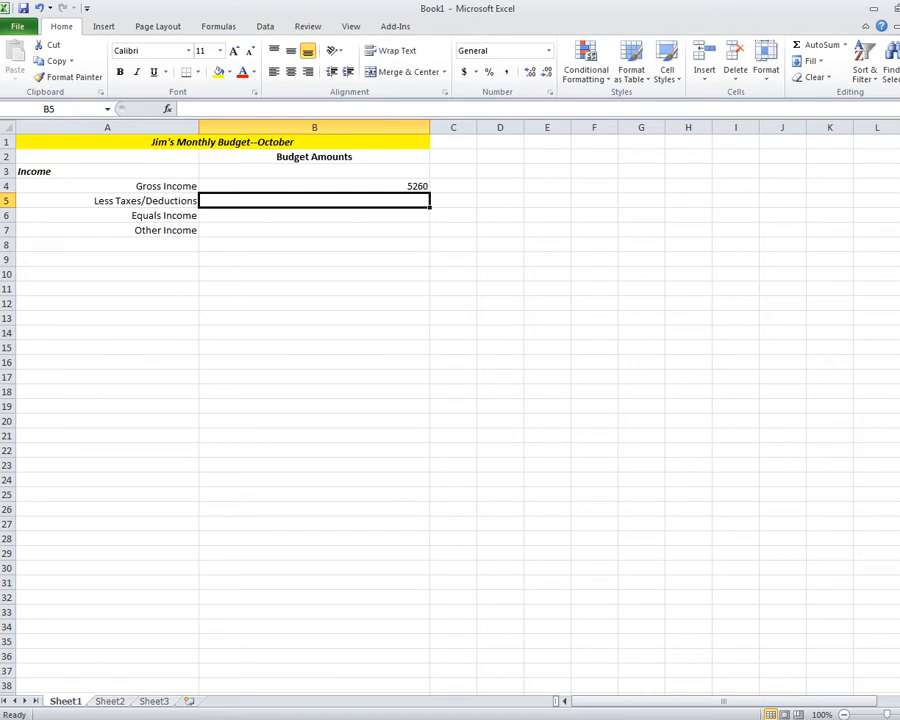
pyautogui.write('14123')
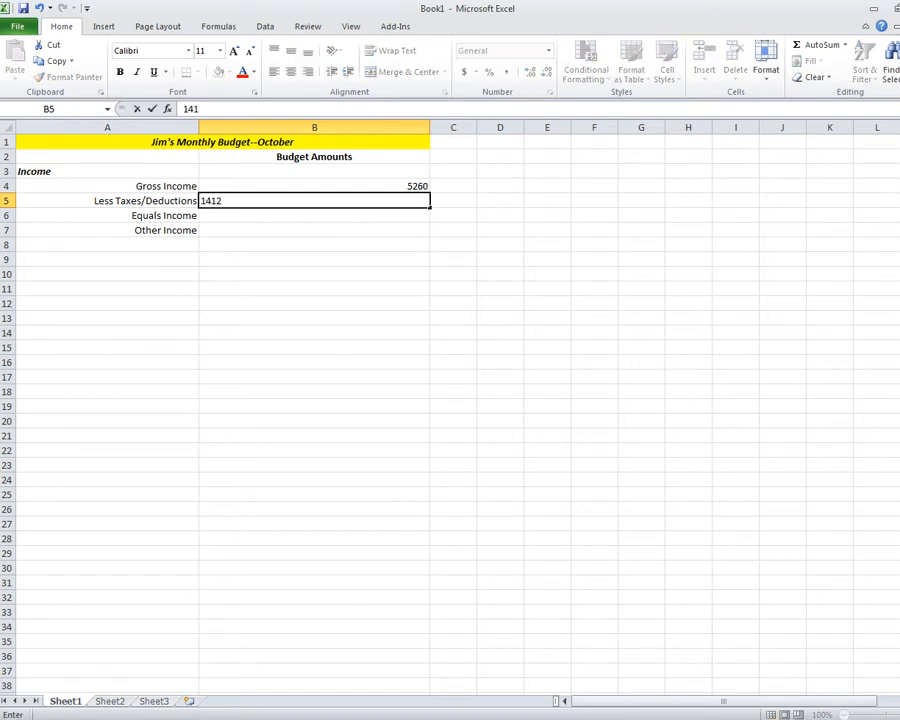
pyautogui.press('Return')
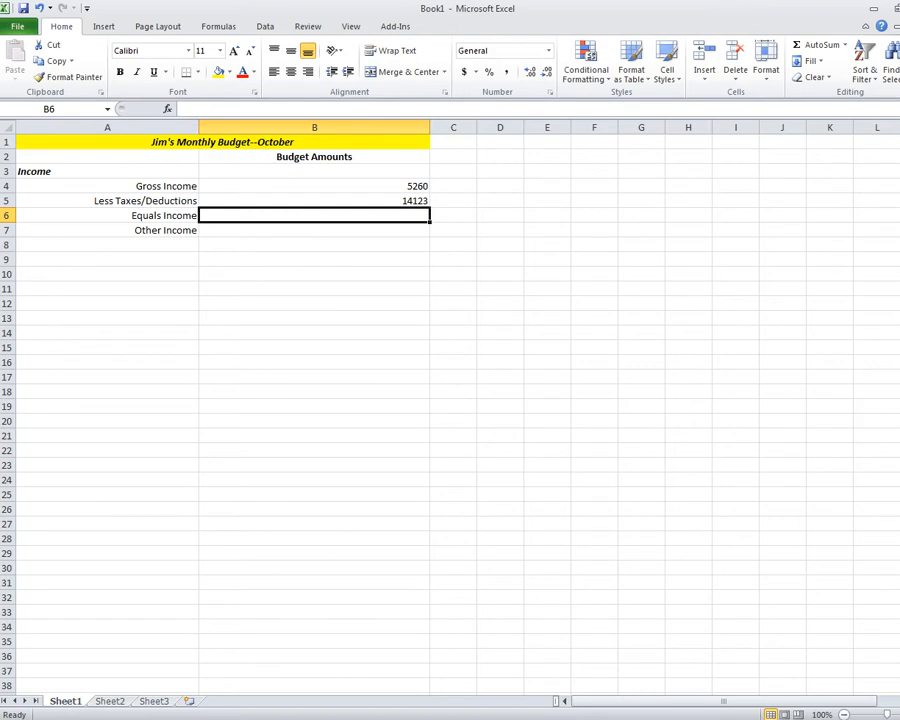
pyautogui.press('Up')
pyautogui.write('1412')
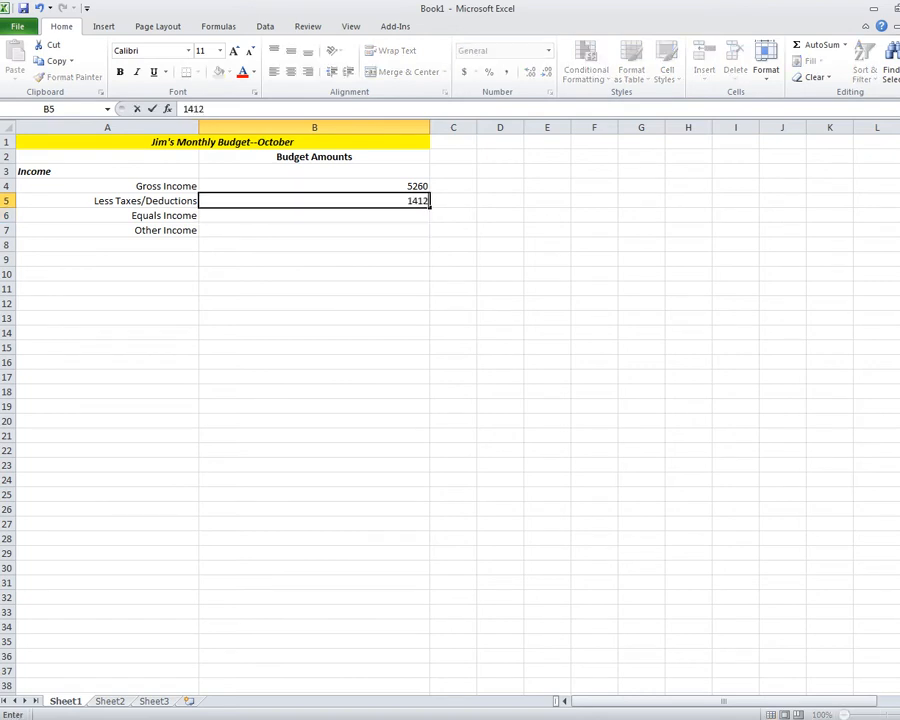
pyautogui.press('Return')
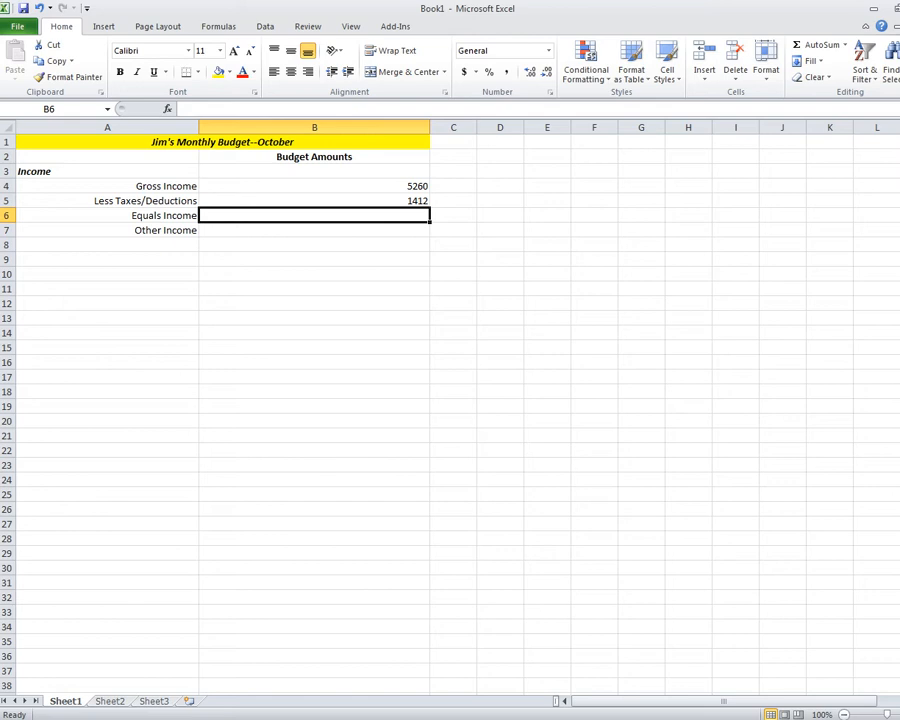
pyautogui.write('=')
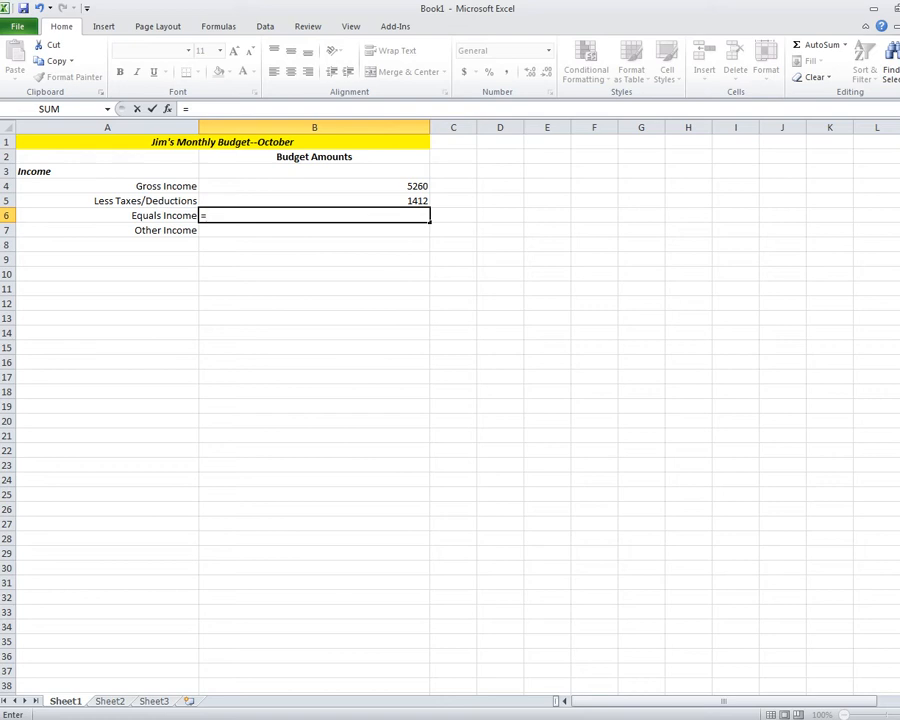
# Complete the Equals Income formula =B4-B5 in B6, giving 3848.
pyautogui.click(314, 186)
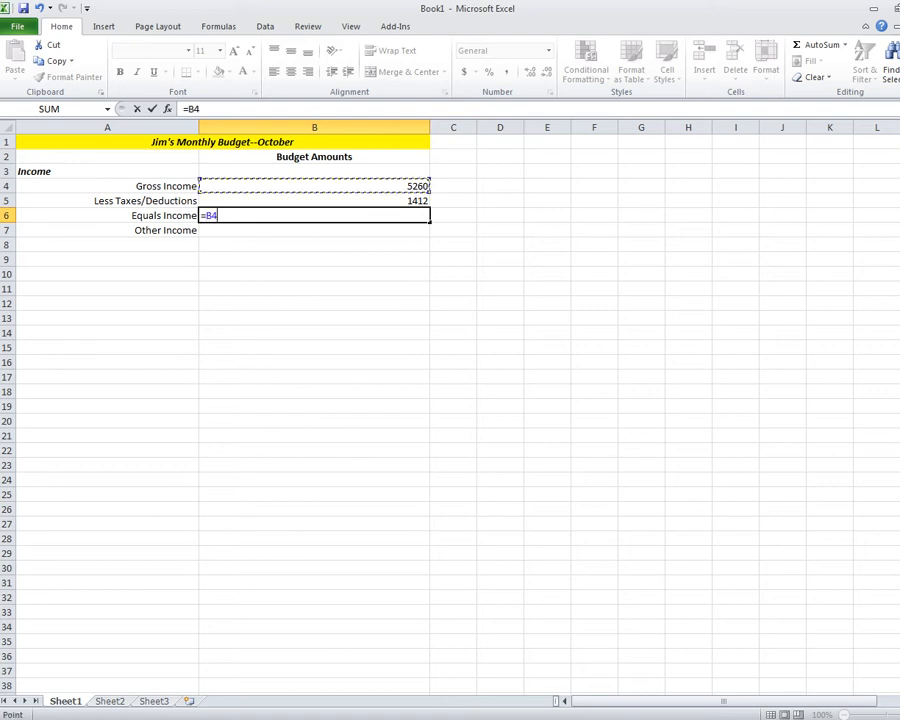
pyautogui.write('-')
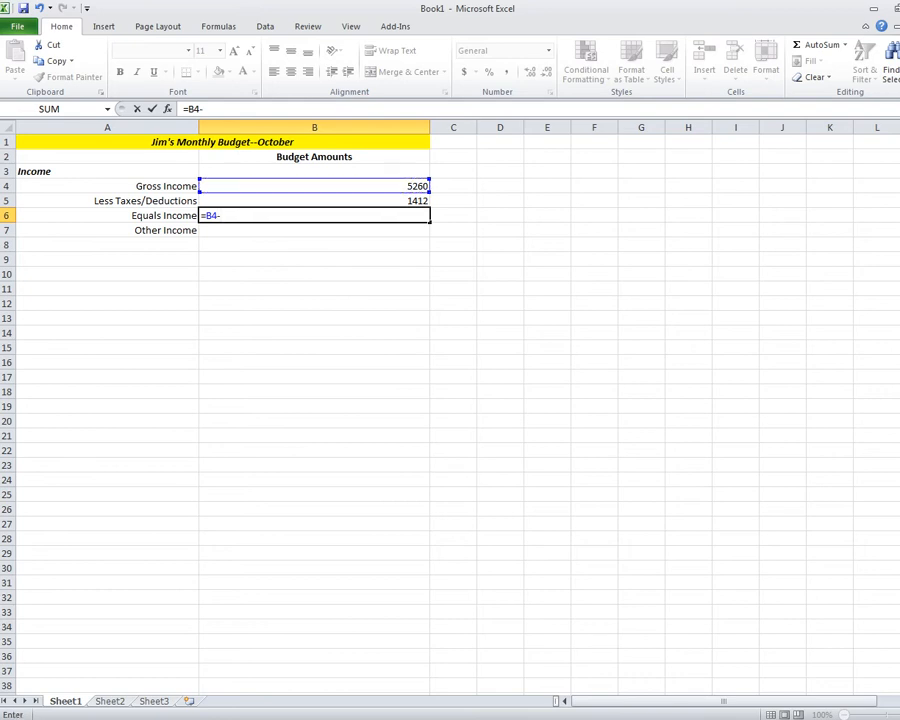
pyautogui.press('Up')
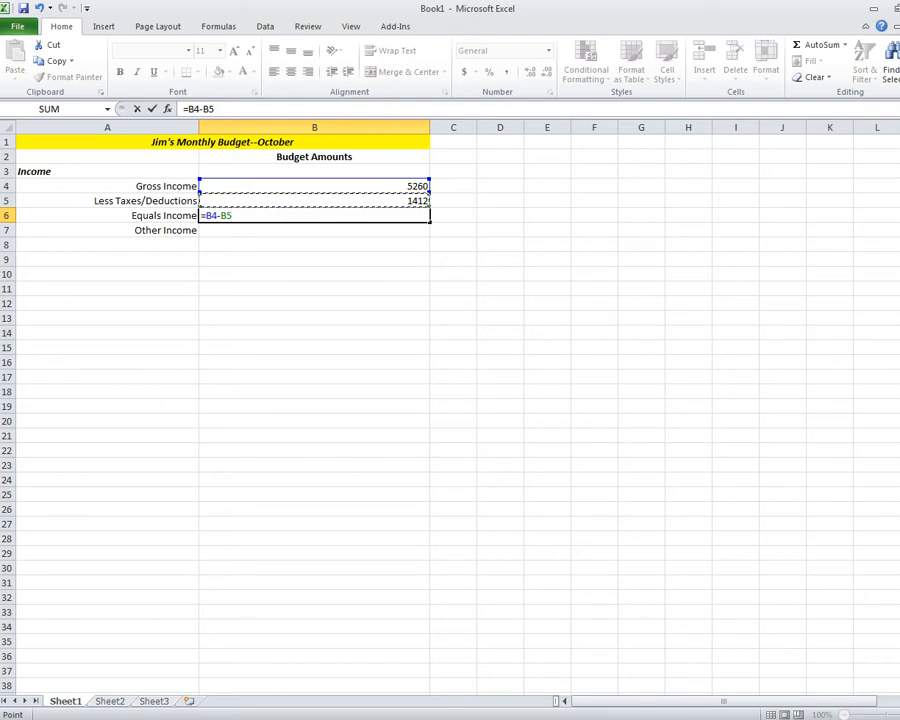
pyautogui.press('Return')
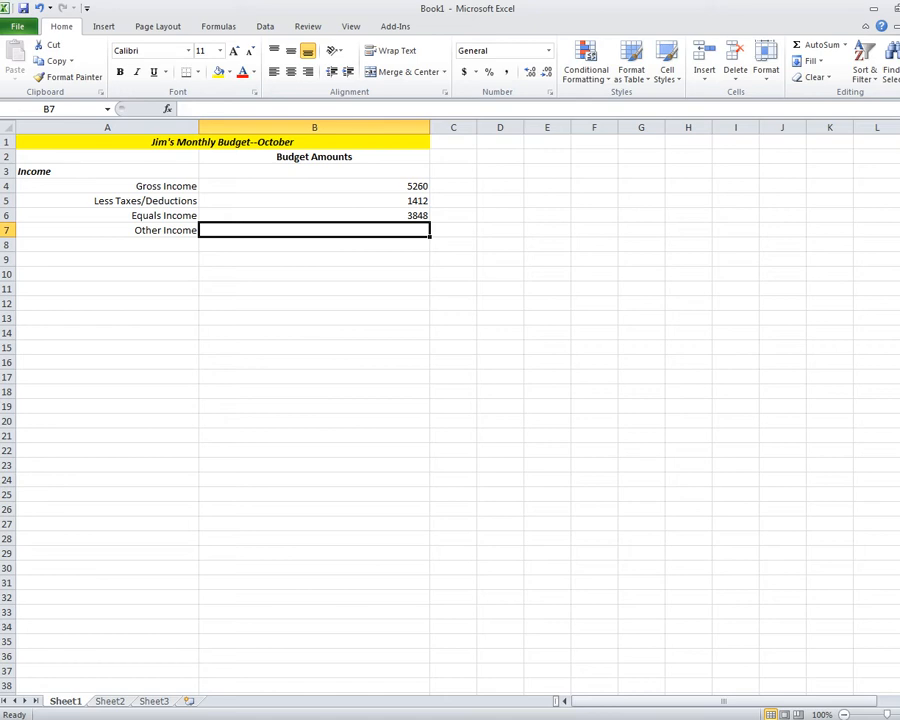
# Enter 0 as the Other Income amount in B7.
pyautogui.write('0')
pyautogui.press('Return')
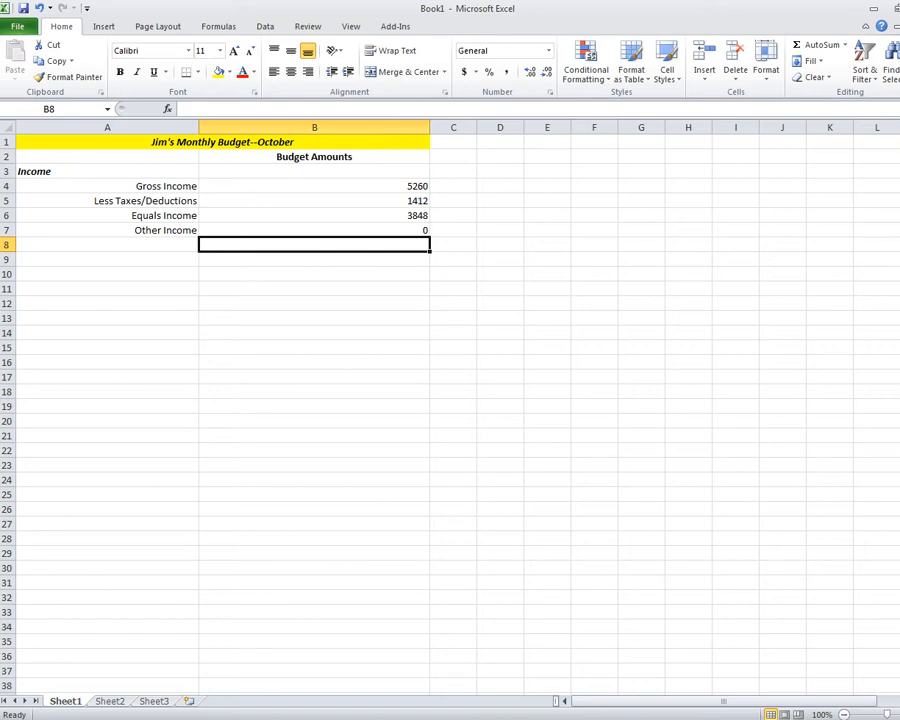
pyautogui.click(107, 245)
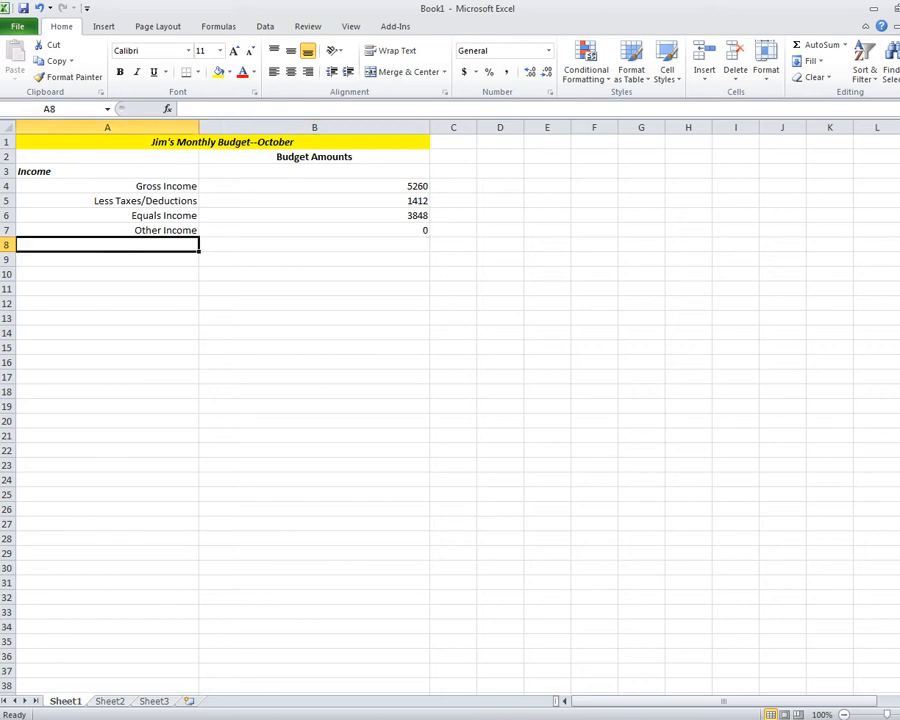
# Type 'Total Income' in A8 and format it bold, italic and left-aligned.
pyautogui.write('Total Income')
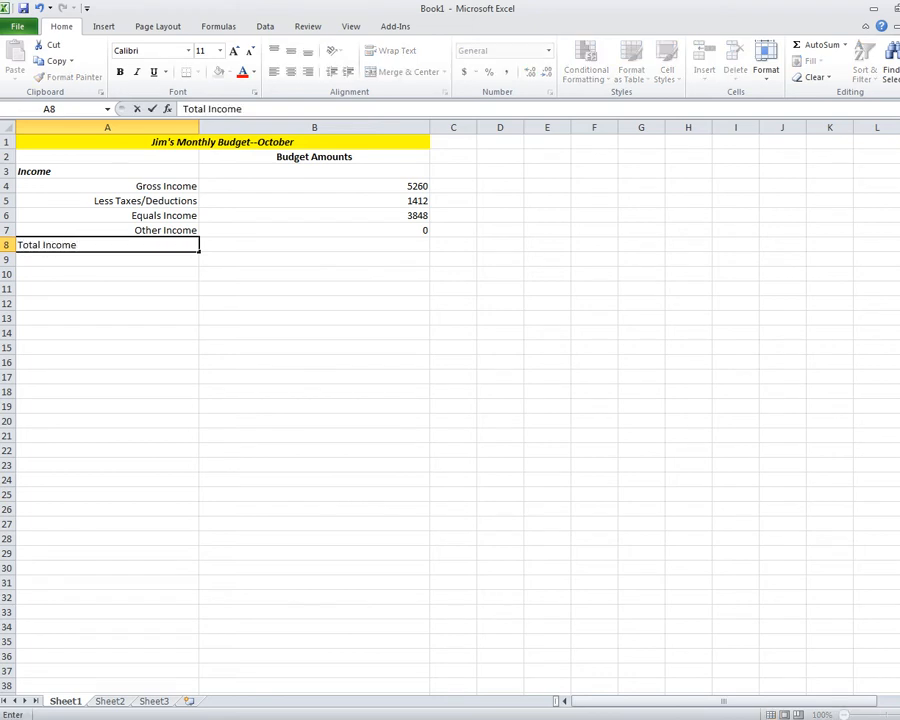
pyautogui.press('Return')
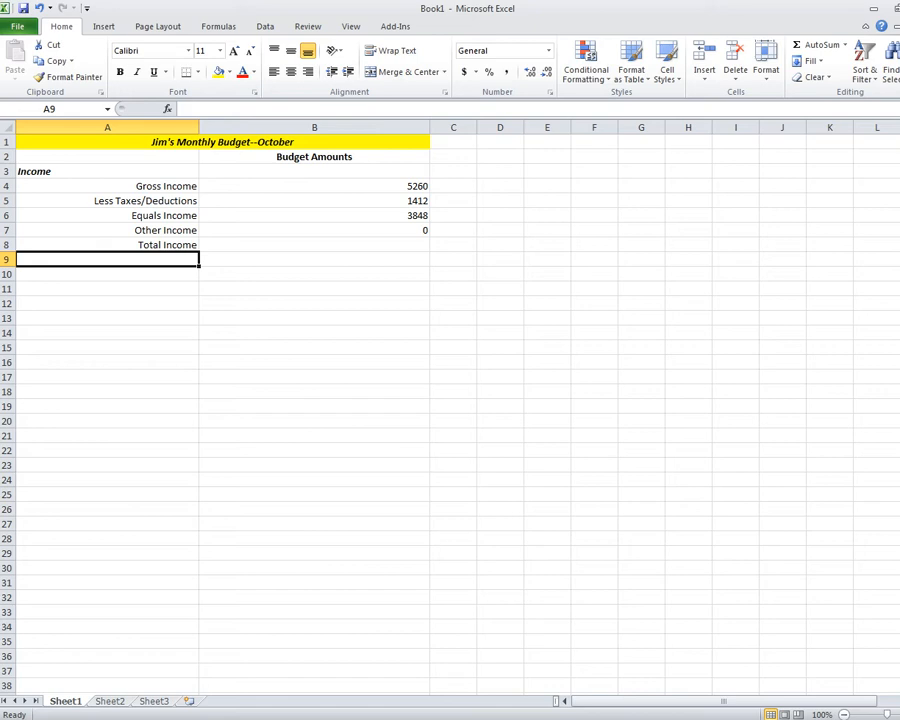
pyautogui.press('Up')
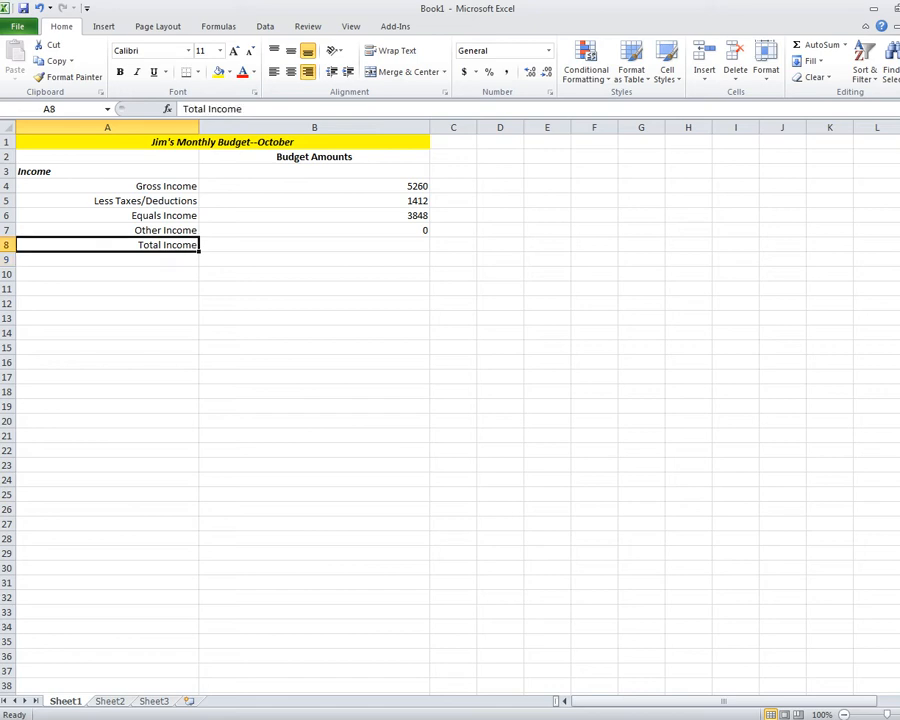
pyautogui.hotkey('ctrl', 'i')
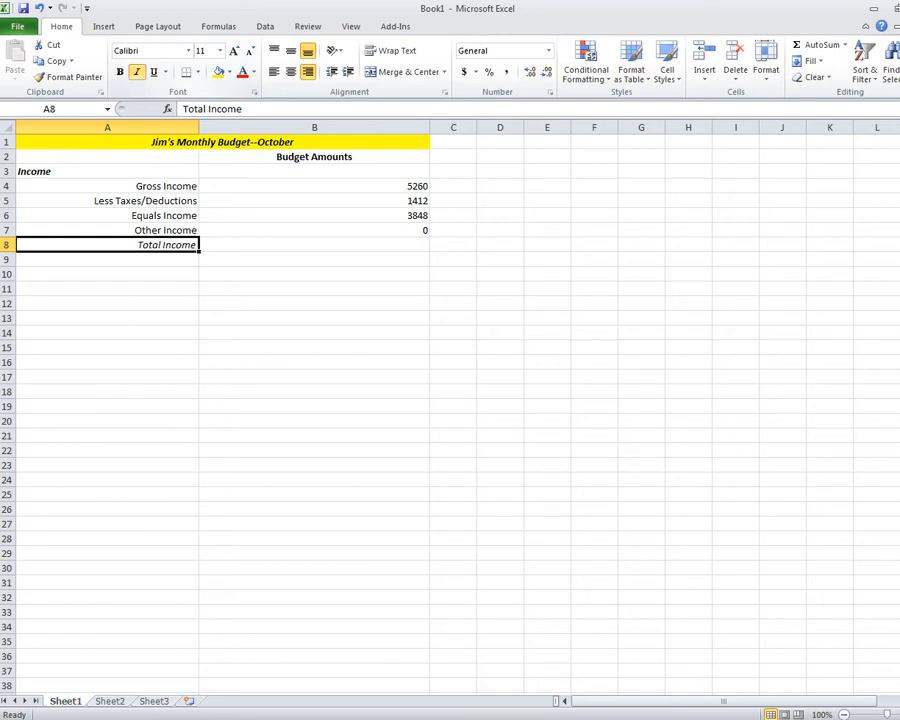
pyautogui.hotkey('ctrl', 'b')
pyautogui.click(274, 72)
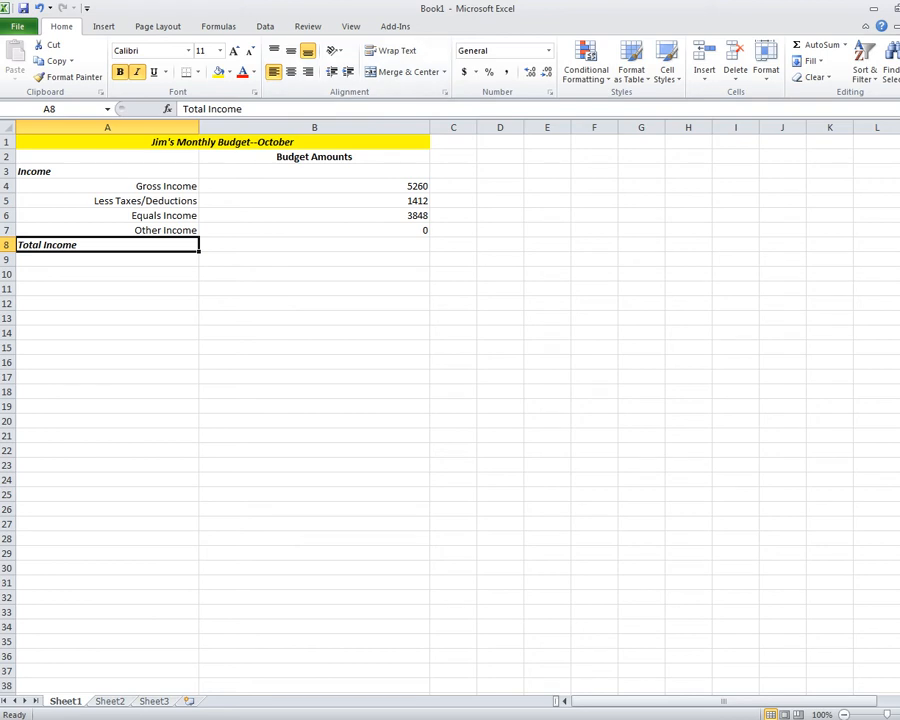
pyautogui.click(314, 245)
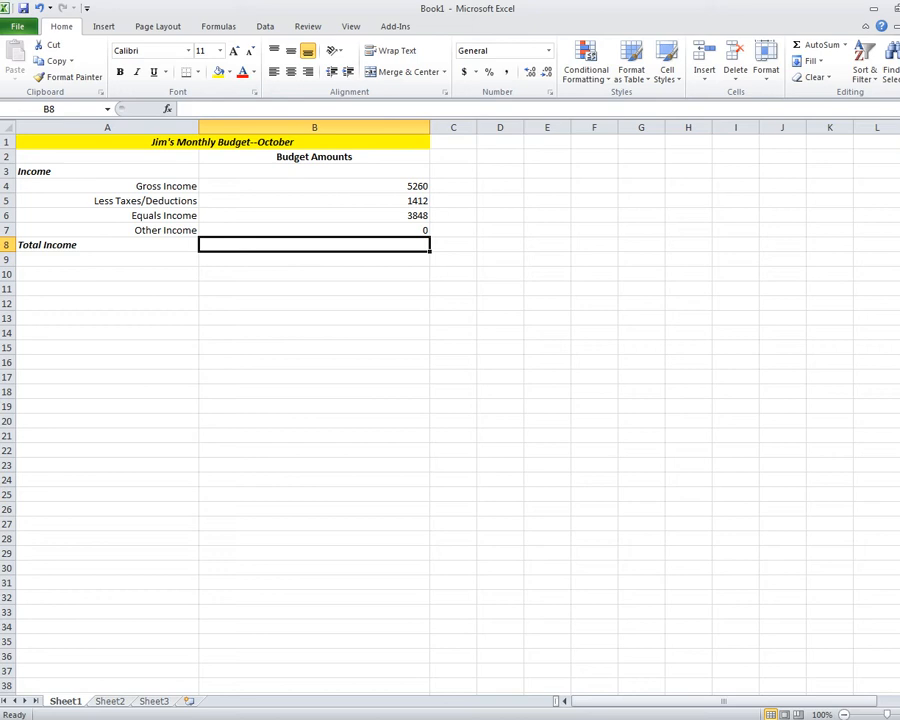
# Enter the formula =B6+B7 in B8 to total income at 3848.
pyautogui.write('=')
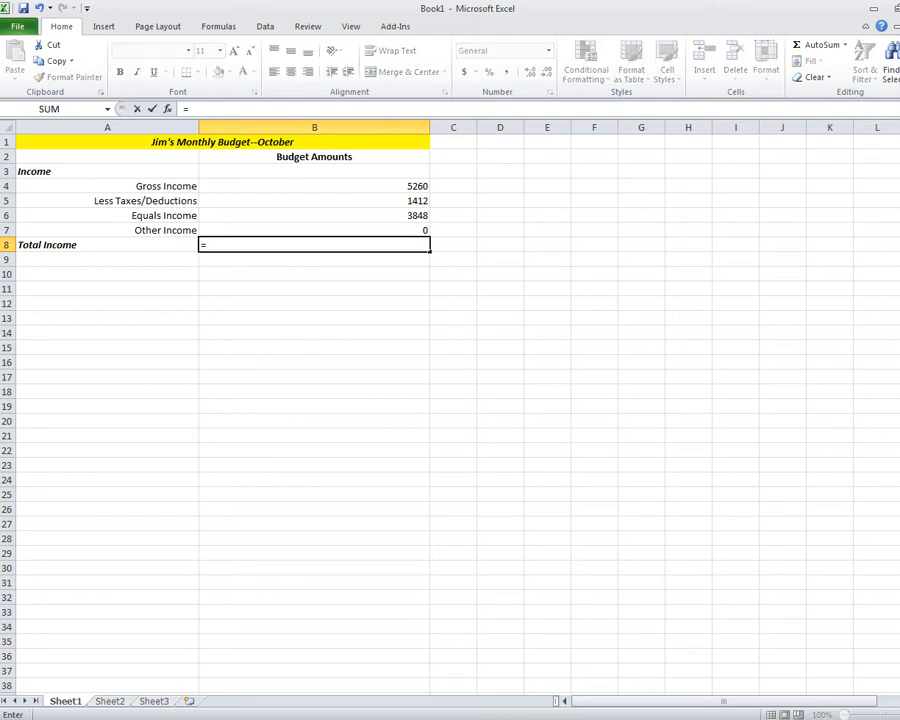
pyautogui.click(314, 216)
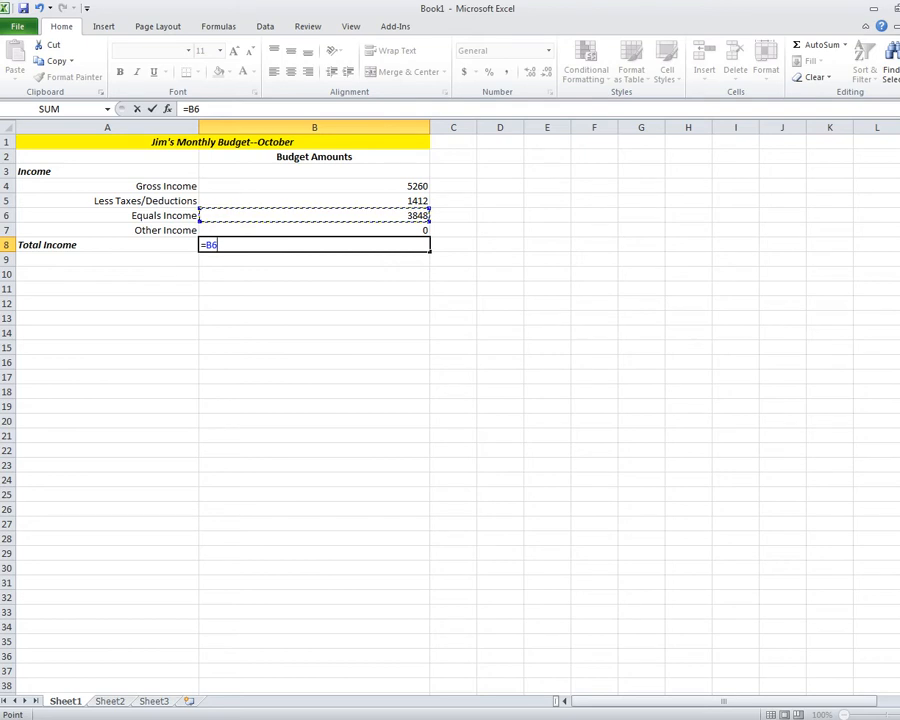
pyautogui.write('+')
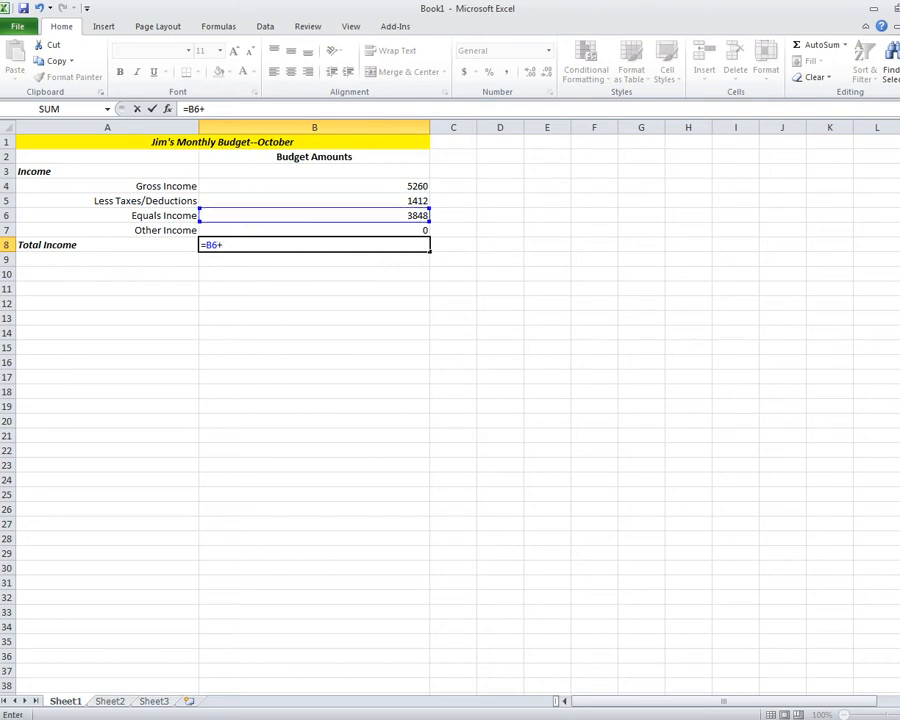
pyautogui.click(314, 230)
pyautogui.press('Return')
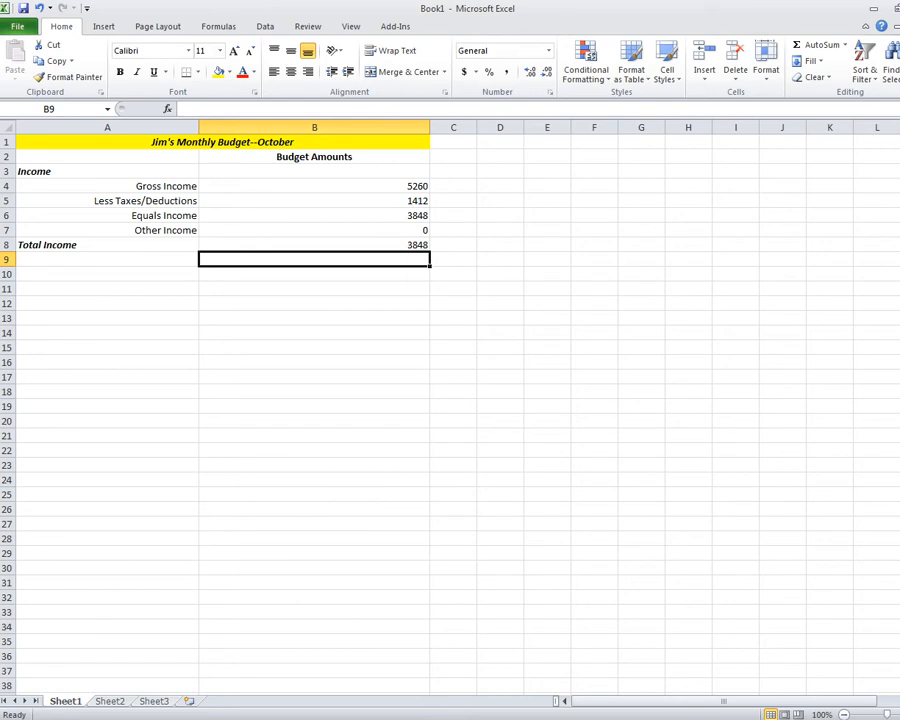
# Make the Total Income amount in B8 bold.
pyautogui.click(314, 245)
pyautogui.hotkey('ctrl', 'b')
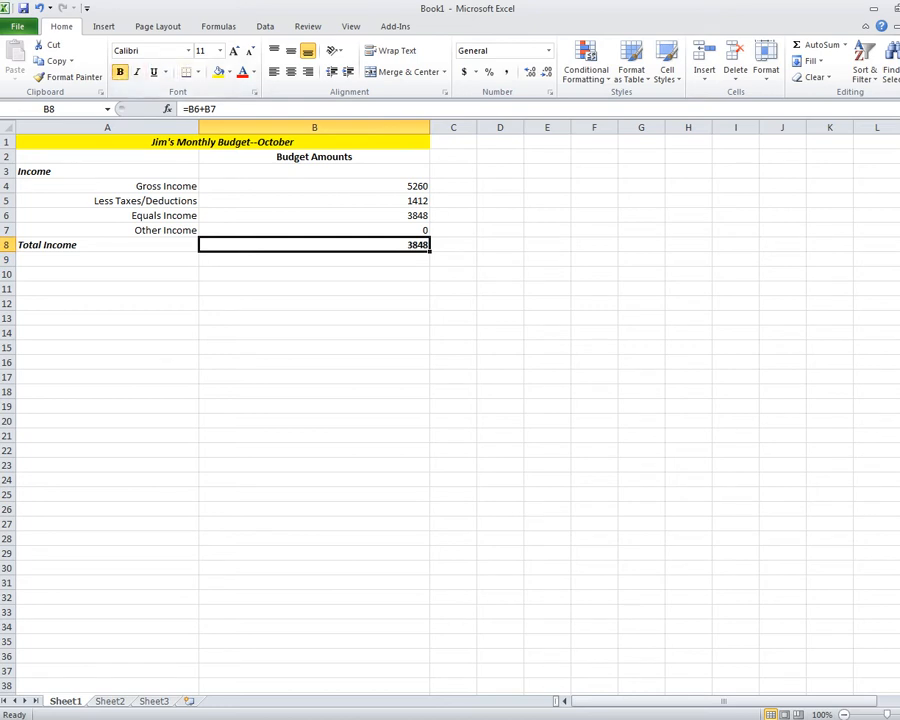
pyautogui.click(547, 333)
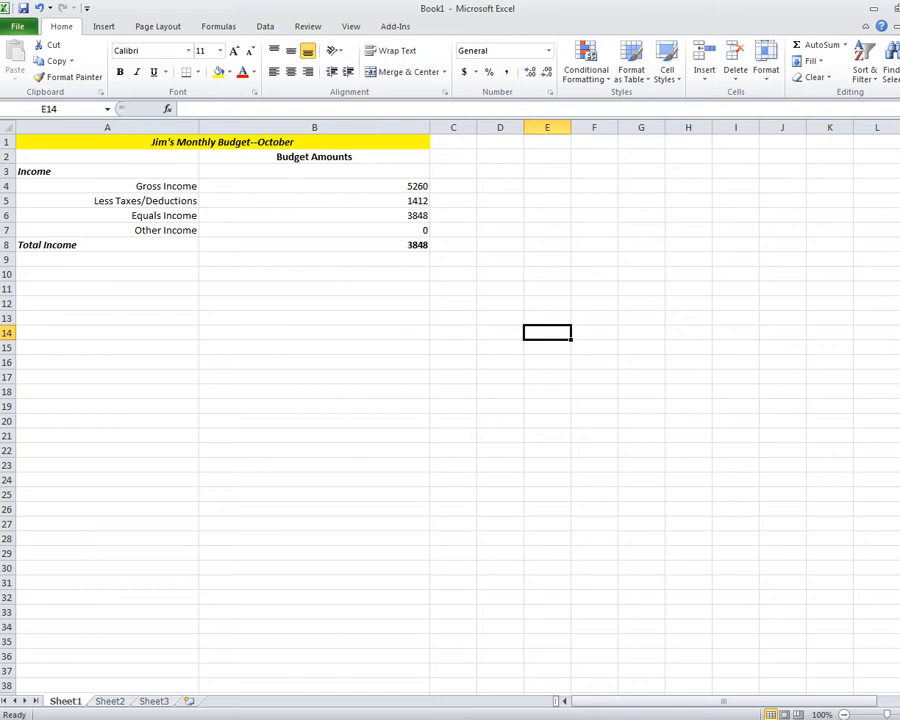
pyautogui.click(80, 259)
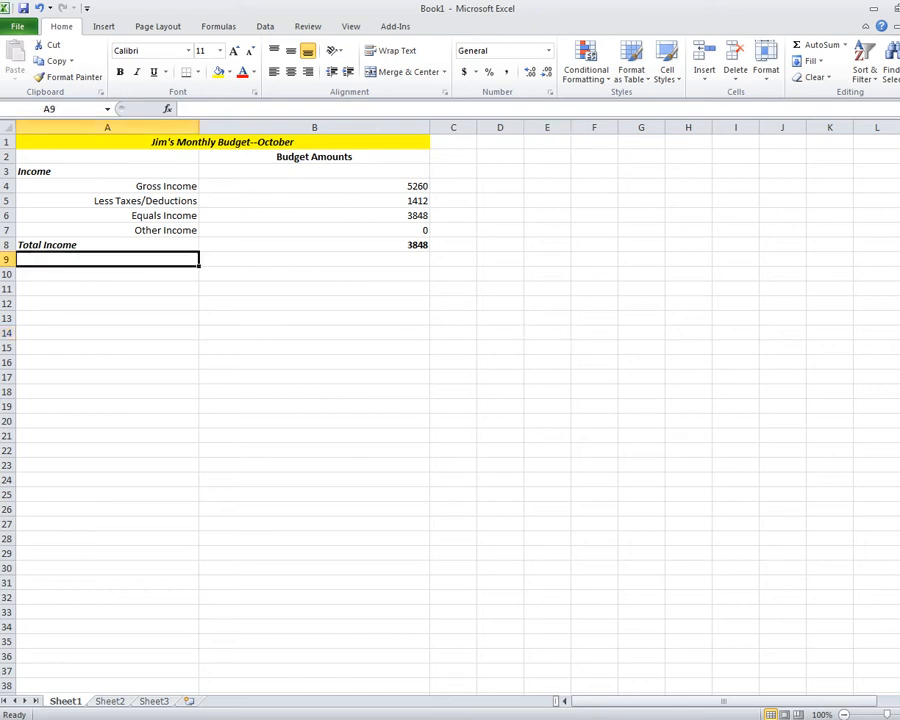
# Type the 'Expenses' heading in A9, adding the missing final s.
pyautogui.write('Expe')
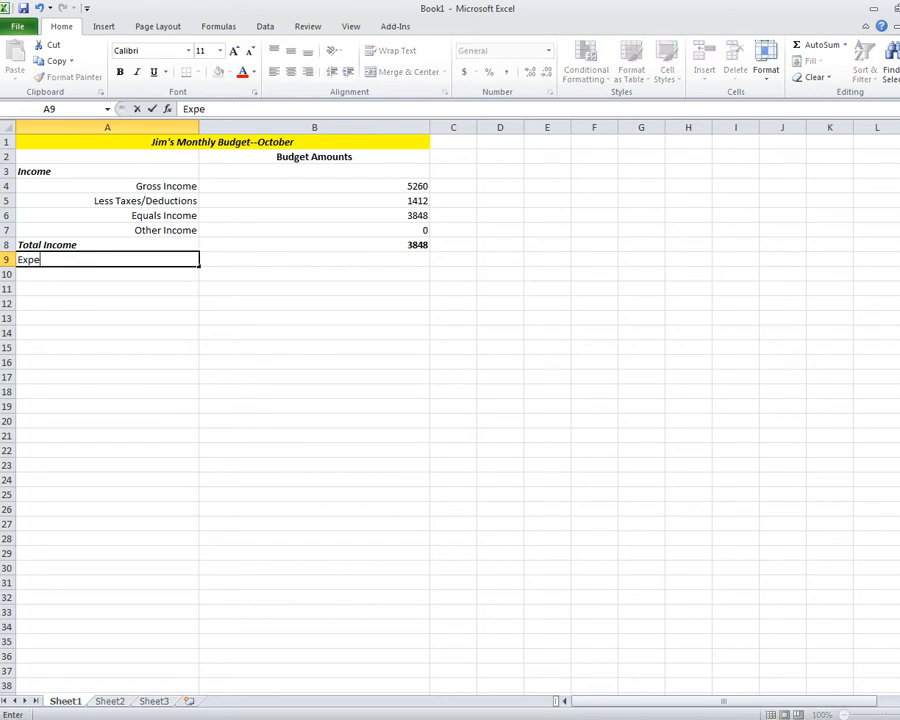
pyautogui.write('nse')
pyautogui.press('Return')
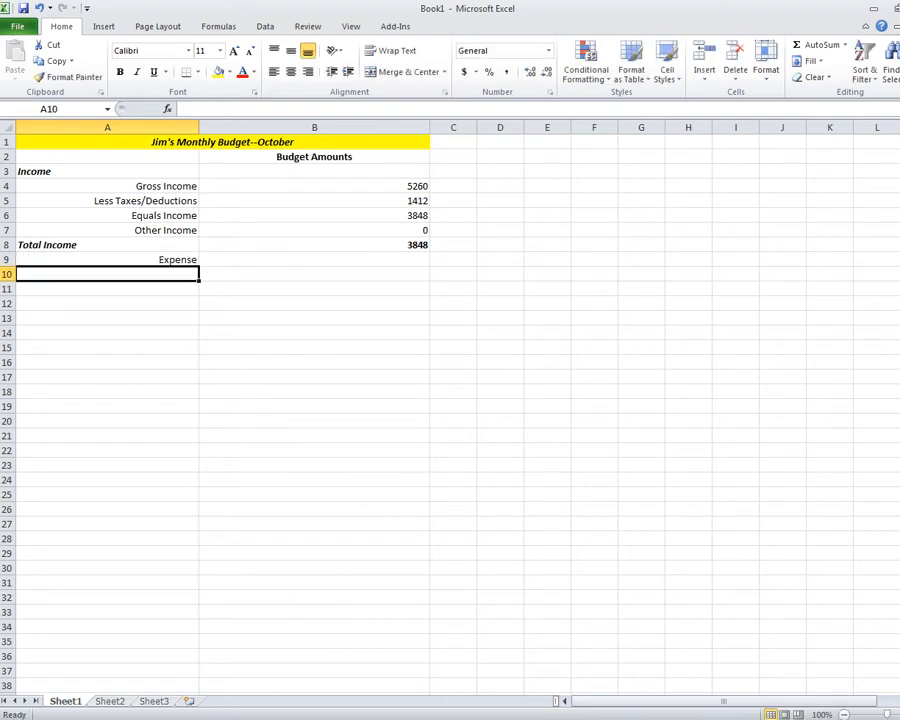
pyautogui.doubleClick(190, 260)
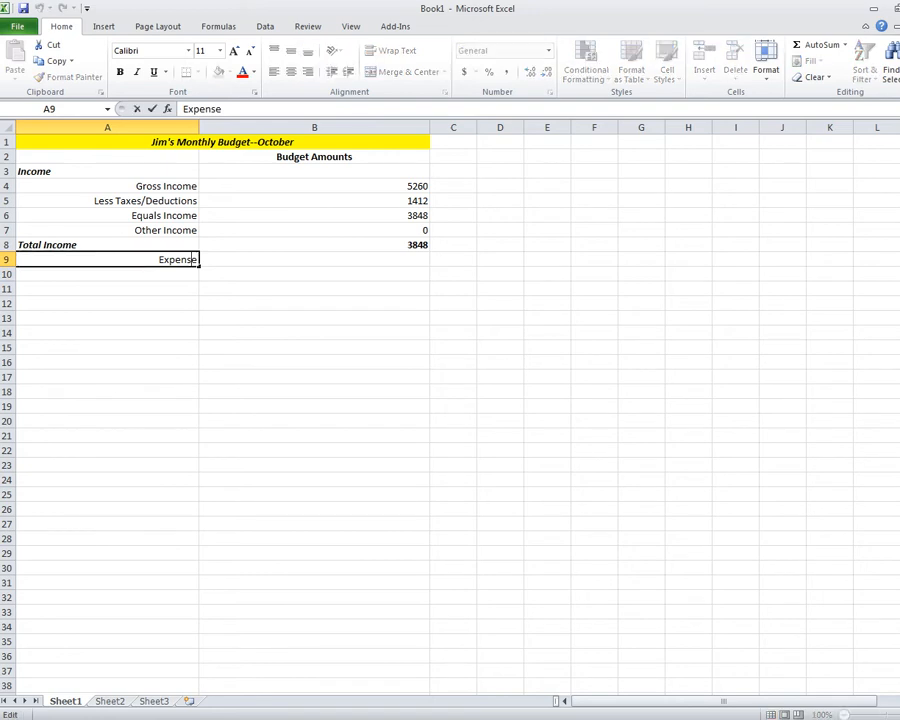
pyautogui.press('Right')
pyautogui.write('s')
pyautogui.click(107, 289)
# Make the Expenses heading bold, italic and left-aligned.
pyautogui.click(107, 260)
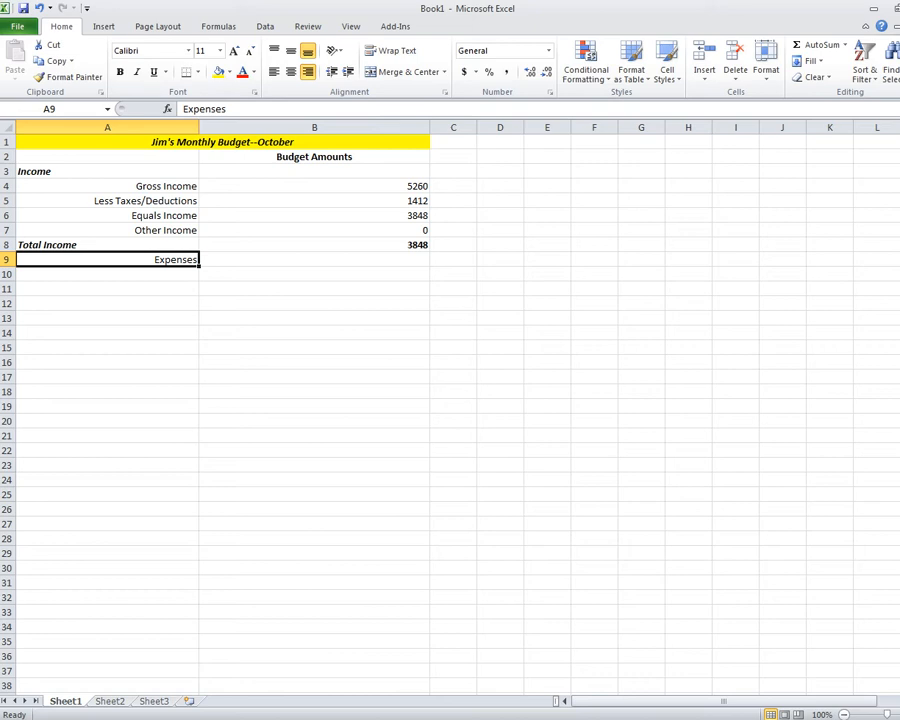
pyautogui.click(120, 72)
pyautogui.click(137, 72)
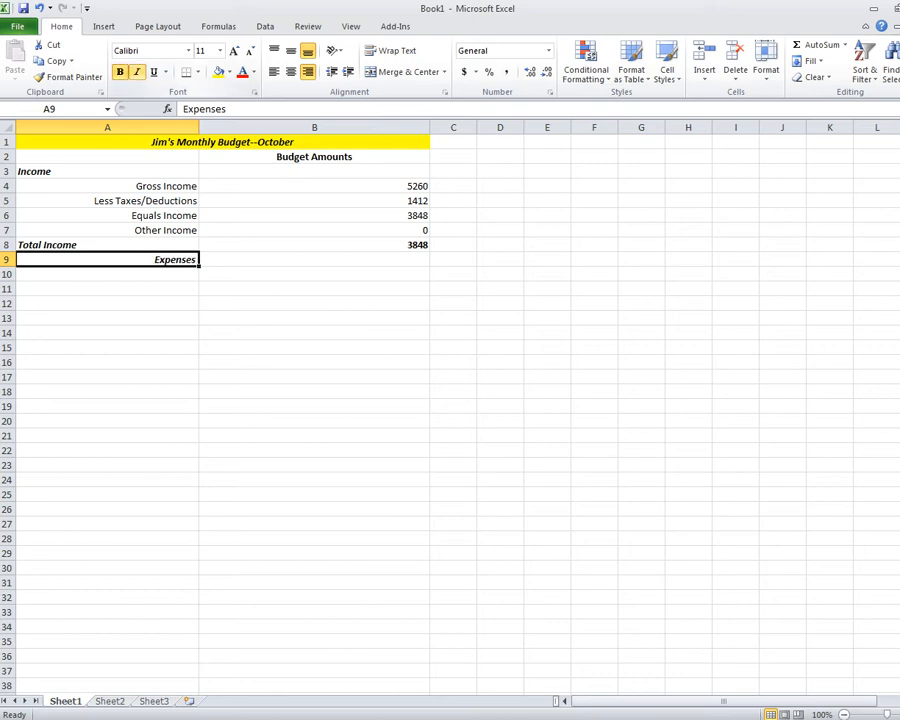
pyautogui.click(274, 72)
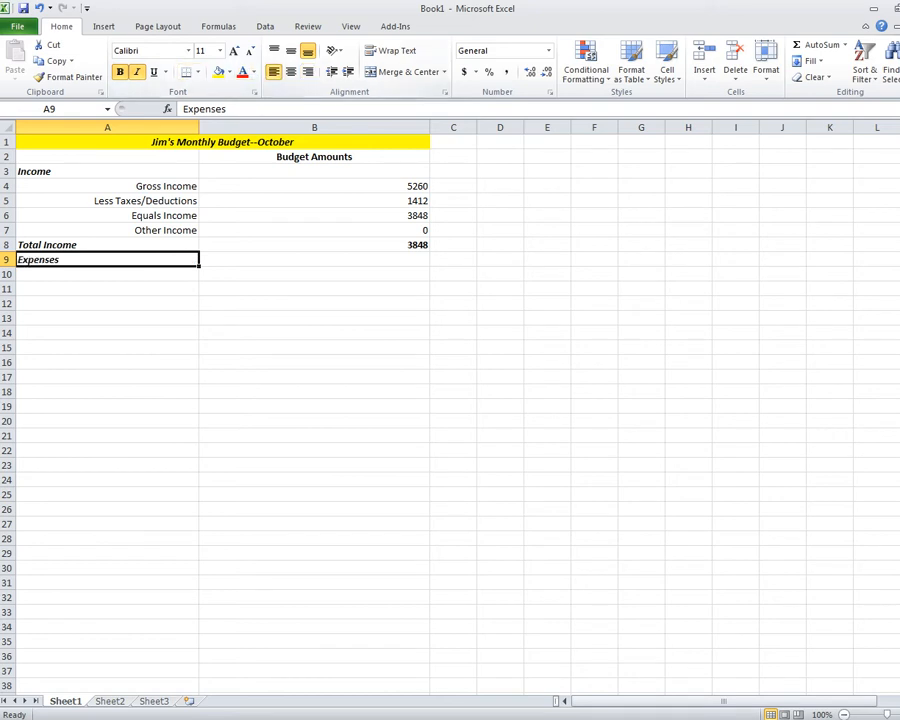
pyautogui.click(107, 274)
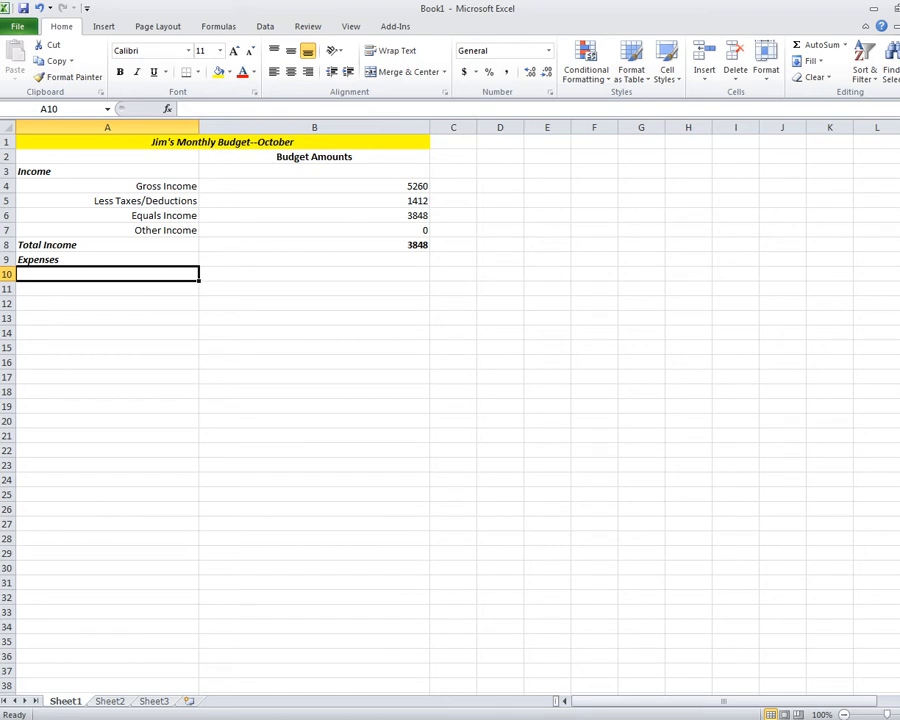
# Add an italic, left-aligned 'Fixed expenses' subheading in A10.
pyautogui.write('Fixed ')
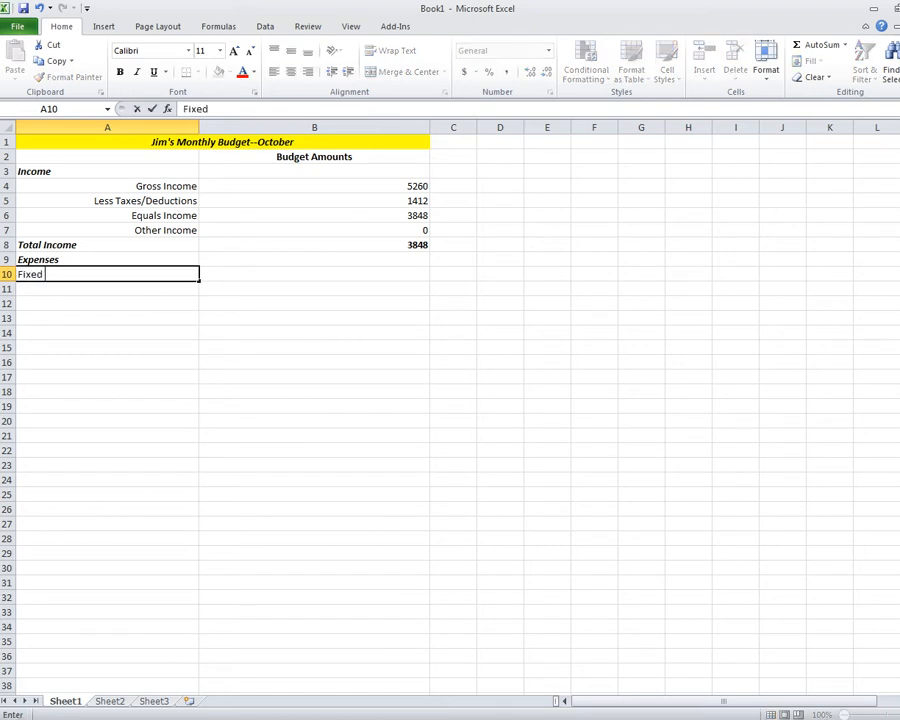
pyautogui.write('expenses')
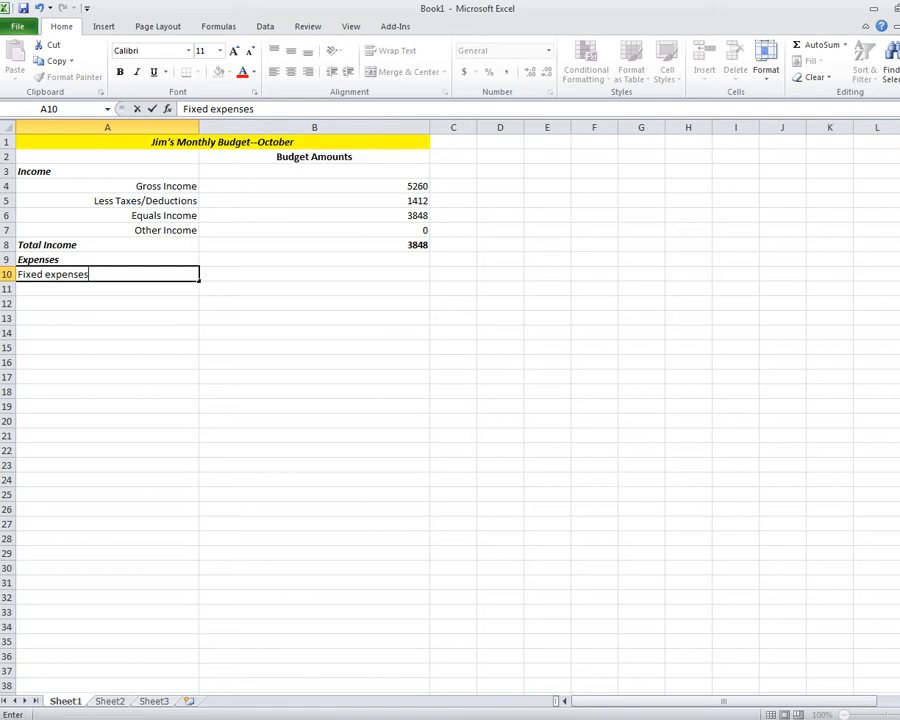
pyautogui.press('Return')
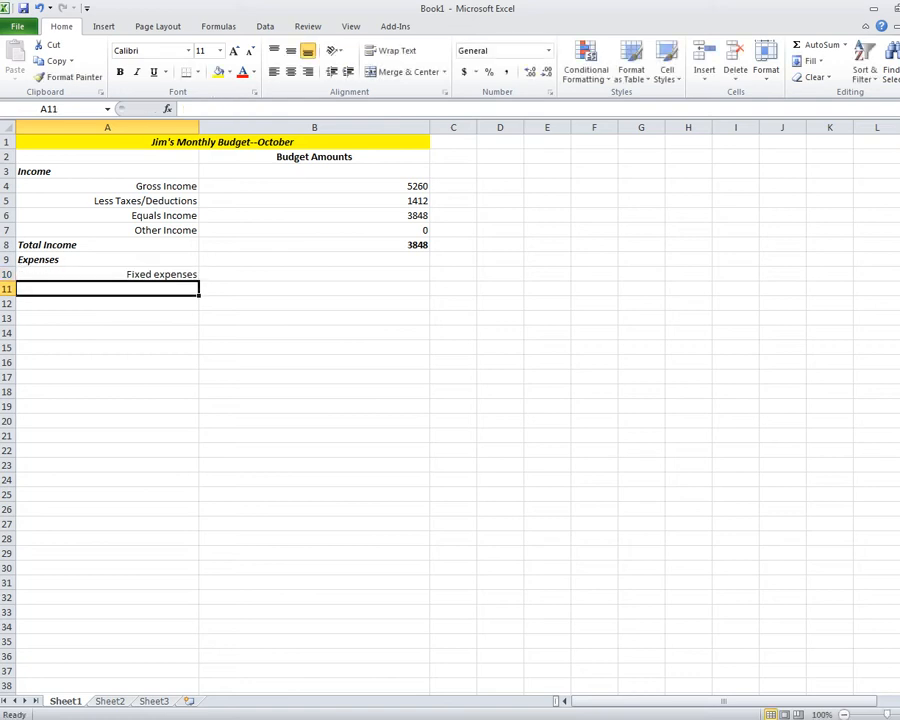
pyautogui.click(107, 274)
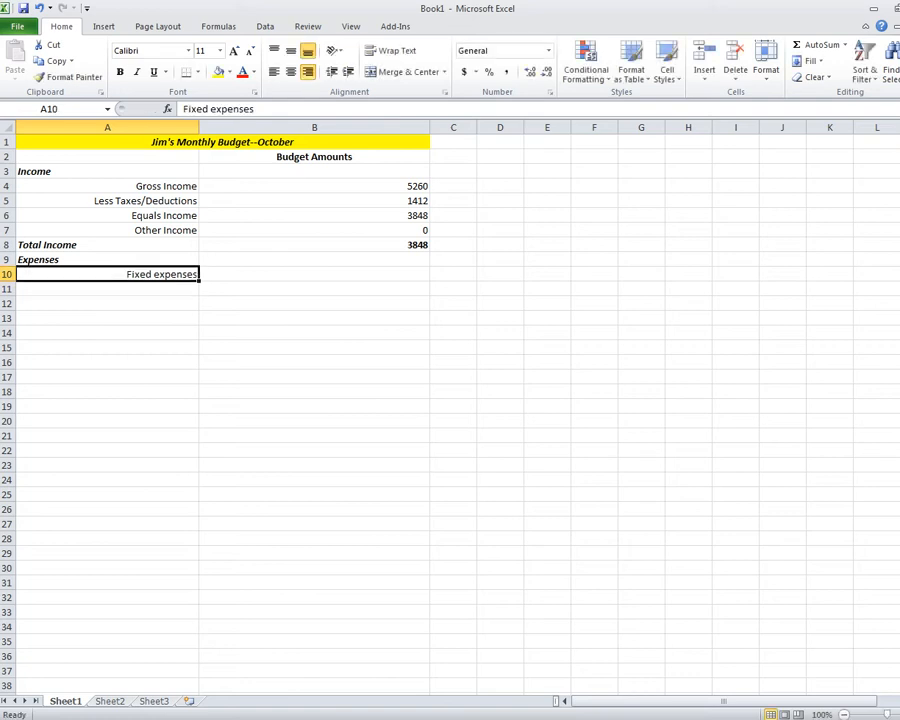
pyautogui.click(137, 72)
pyautogui.click(274, 72)
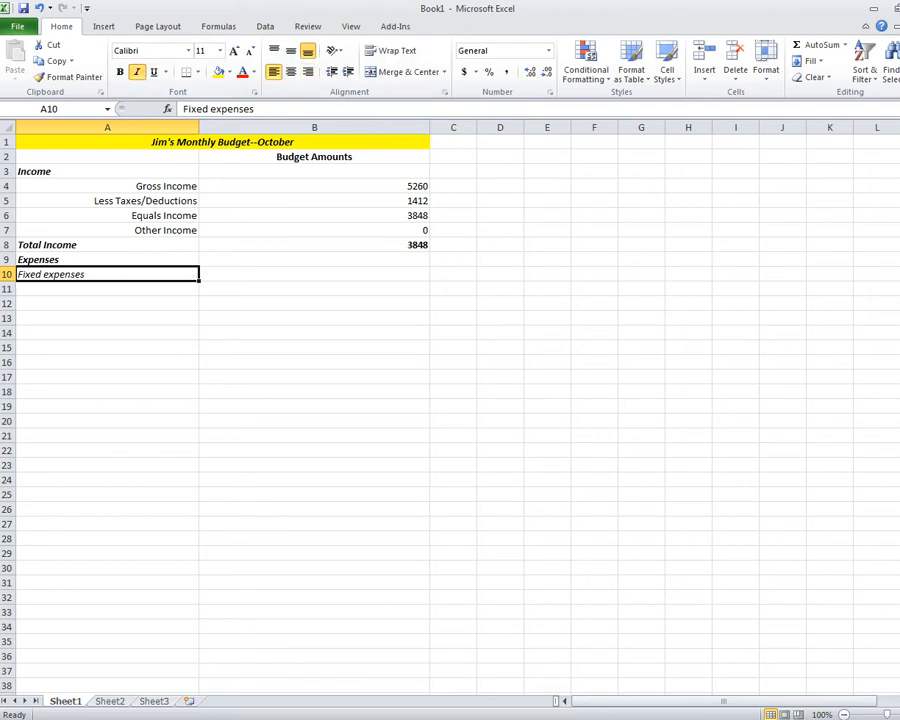
pyautogui.click(107, 289)
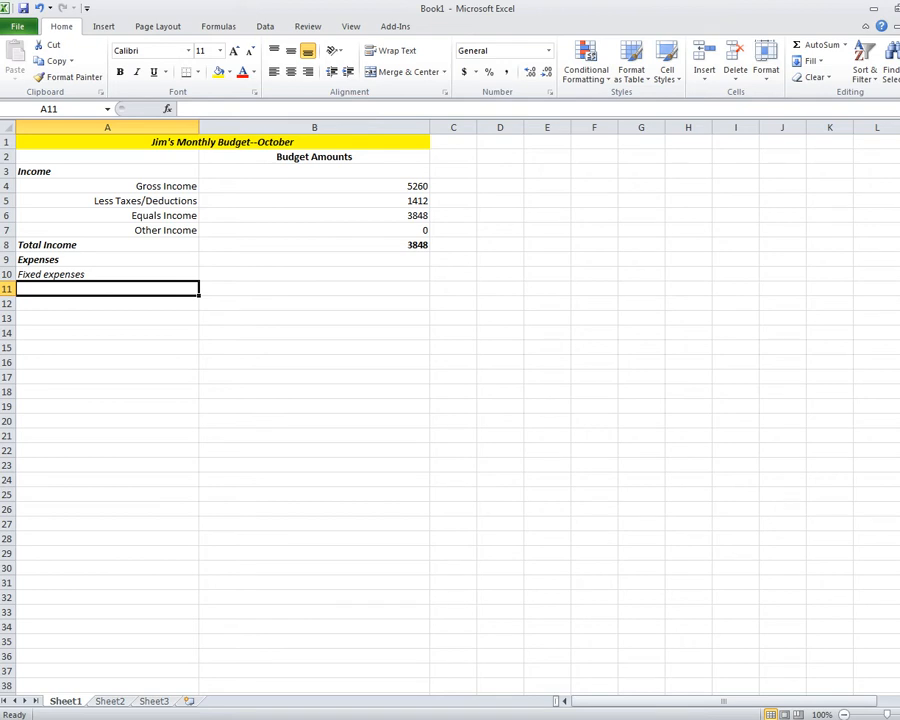
# List Savings, Magazine Subscription (Time) and Car loan (Smart Car) in A11:A13.
pyautogui.write('Savings')
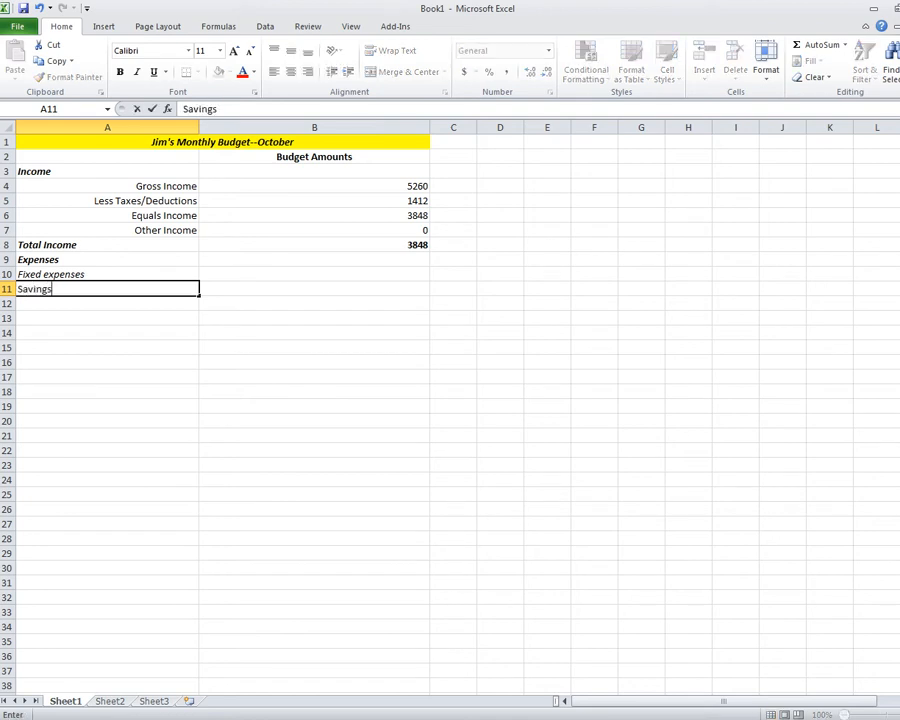
pyautogui.press('Return')
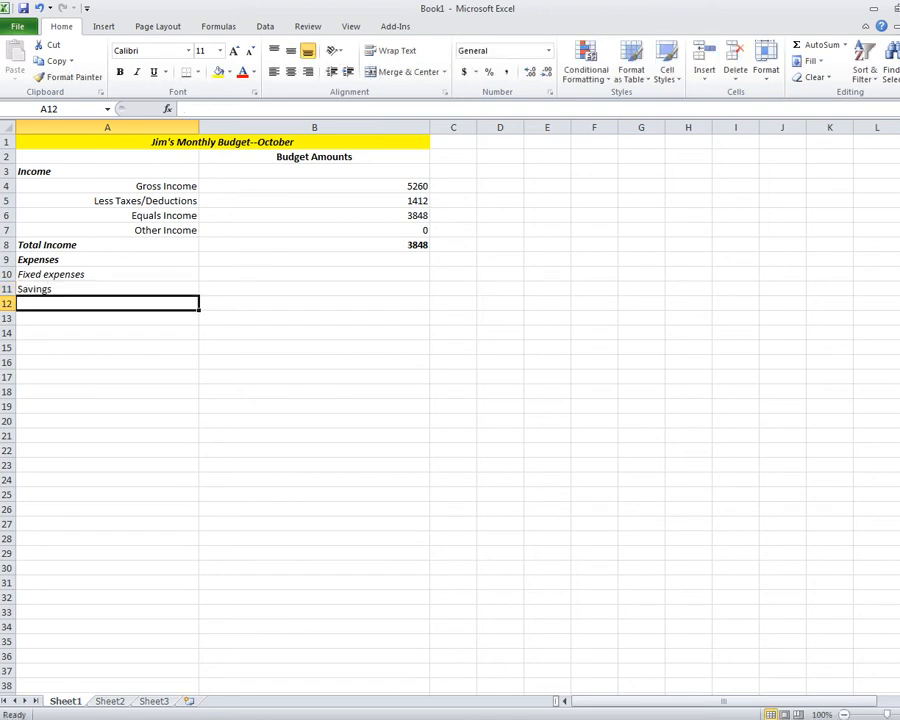
pyautogui.write('Magaz')
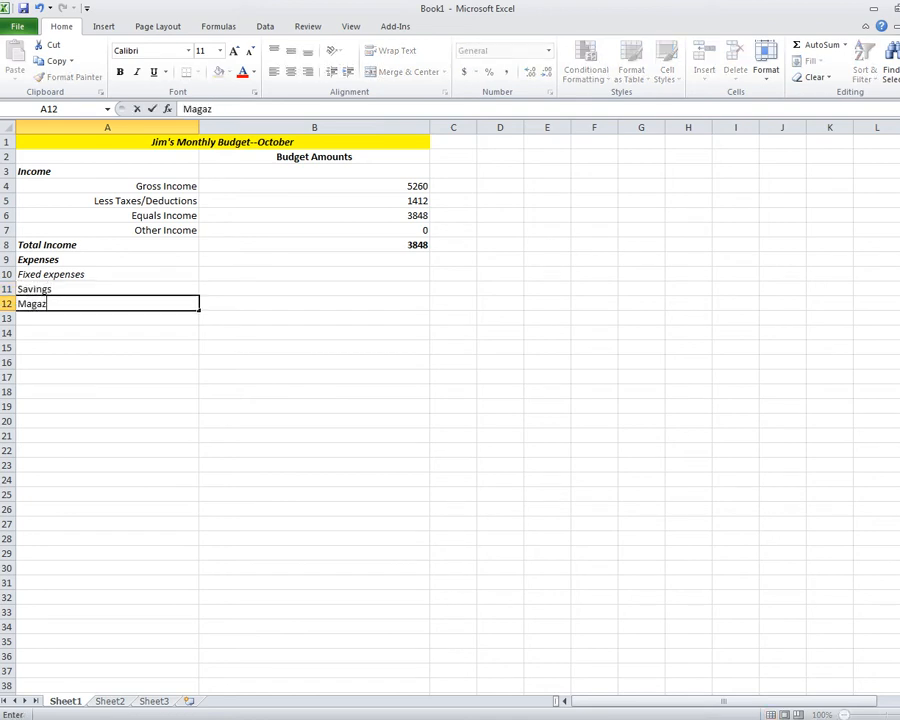
pyautogui.write('ine Subsc')
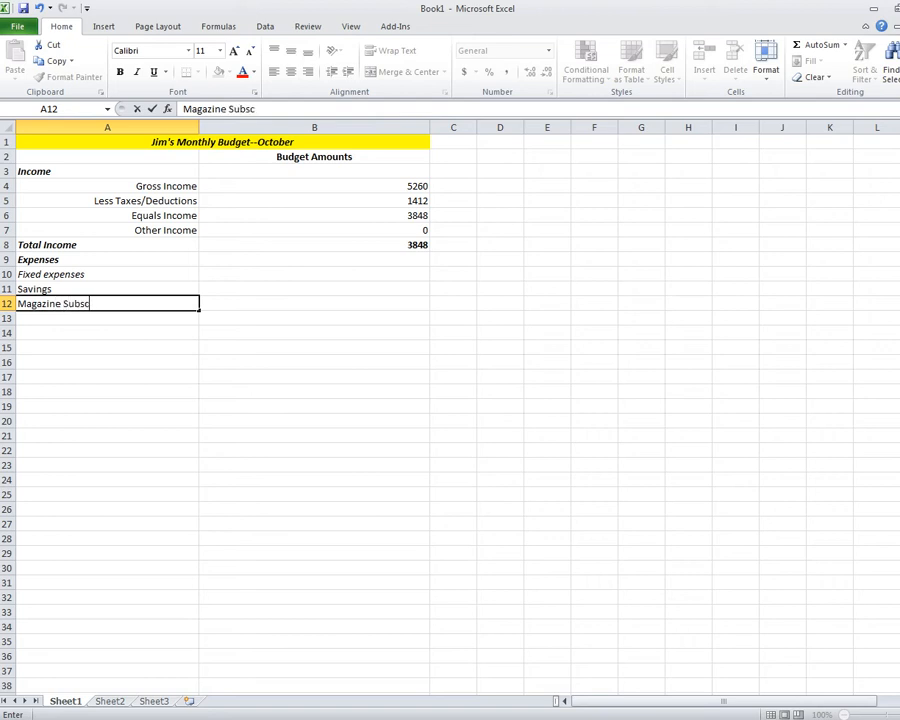
pyautogui.write('ription (Tim')
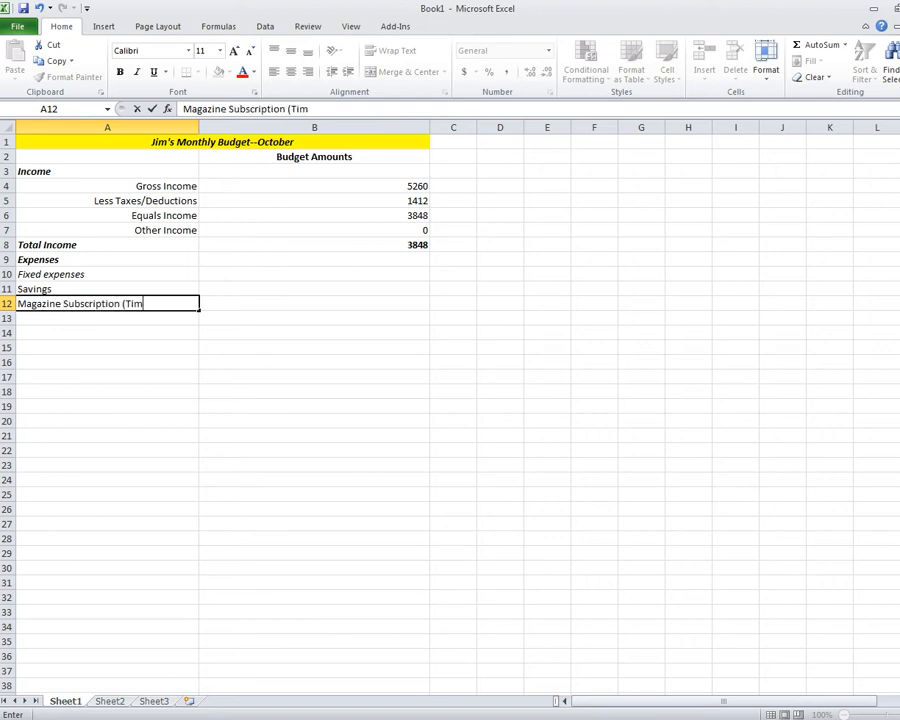
pyautogui.write('e)')
pyautogui.press('Return')
pyautogui.write('Car')
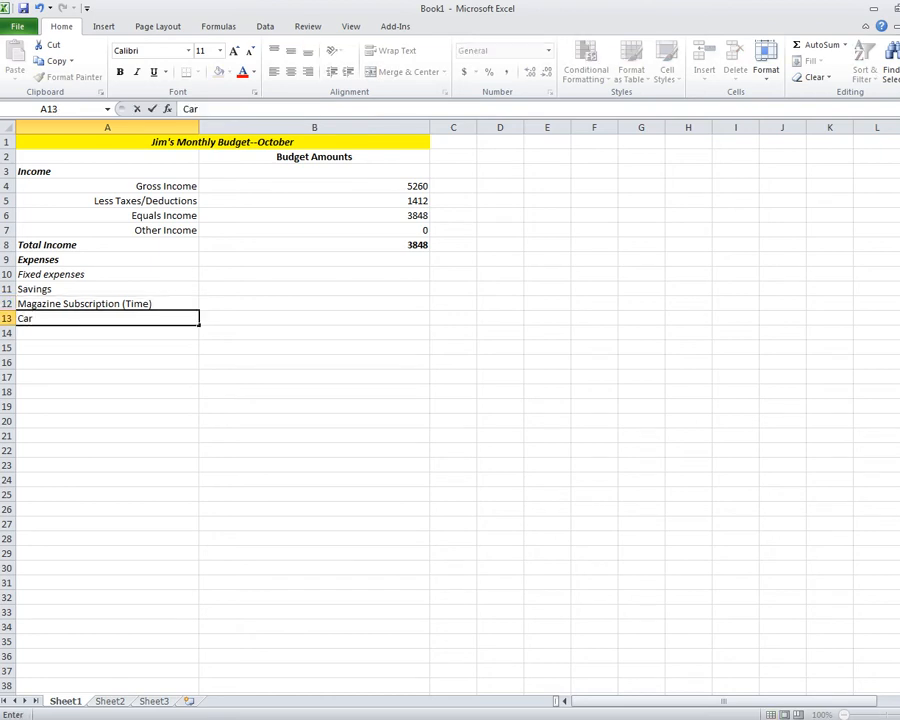
pyautogui.write(' oan (Smar')
pyautogui.click(35, 318)
pyautogui.write('l')
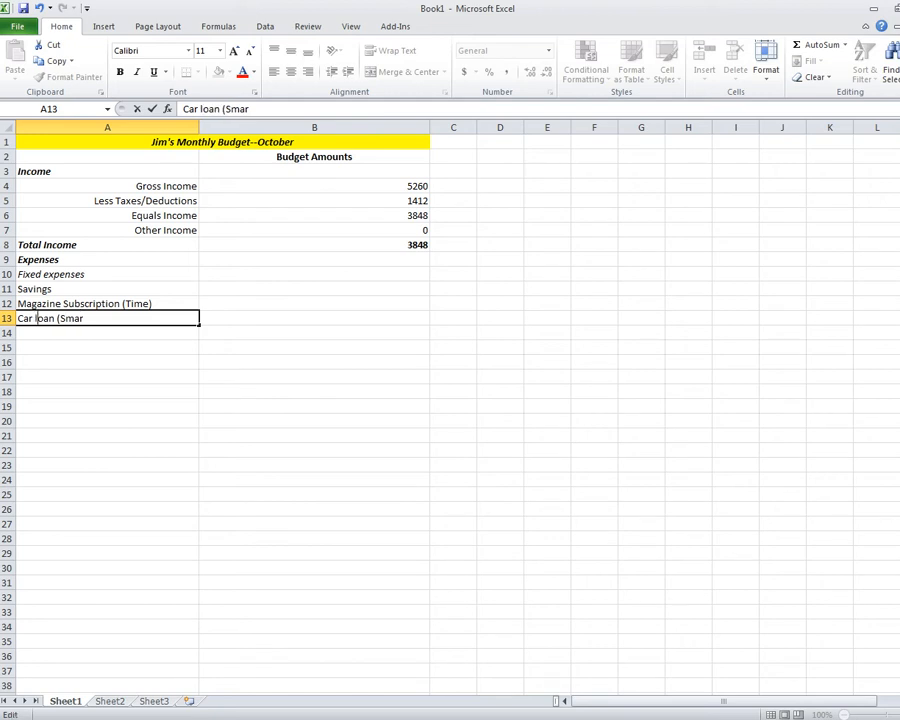
pyautogui.write('t Car)')
pyautogui.press('Return')
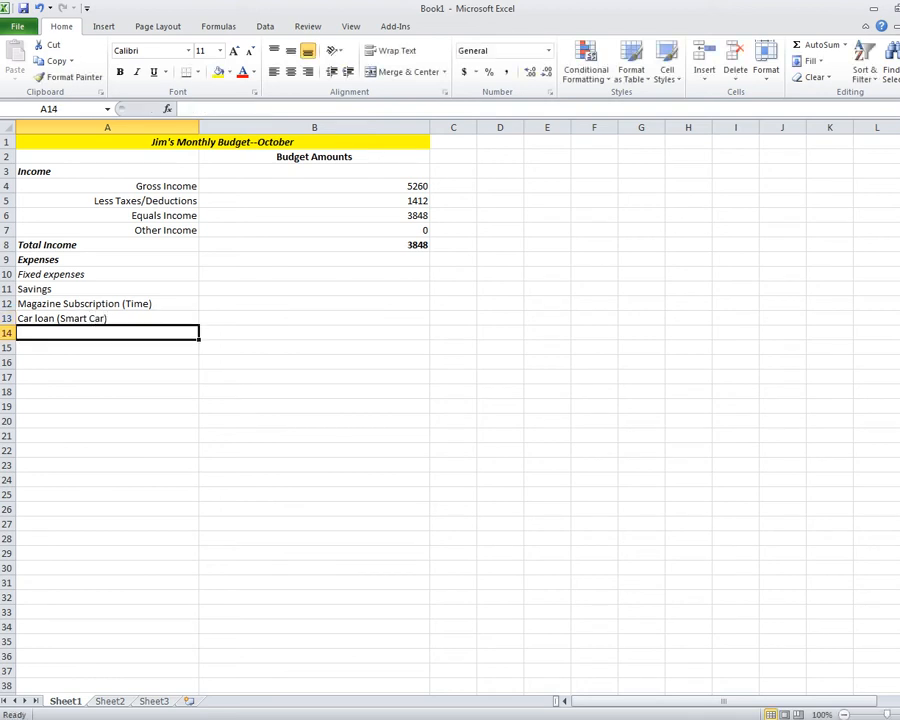
# List Rent, Cell phone bill (ATT), Cable bill (Comcast), Health Club Membership, Student Loans (U of M).
pyautogui.write('Rent')
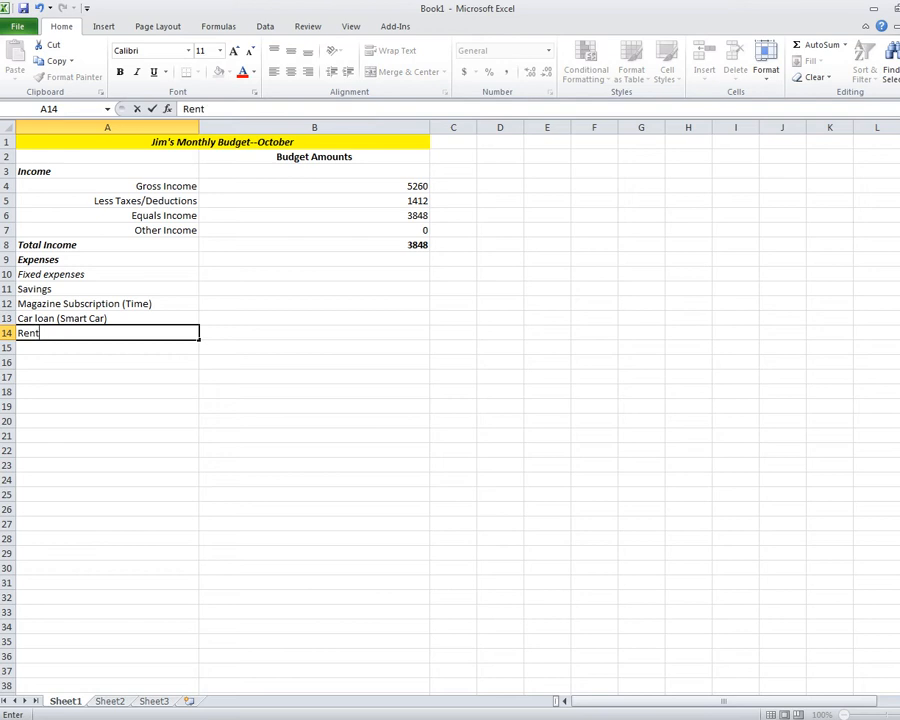
pyautogui.press('Return')
pyautogui.write('Cell')
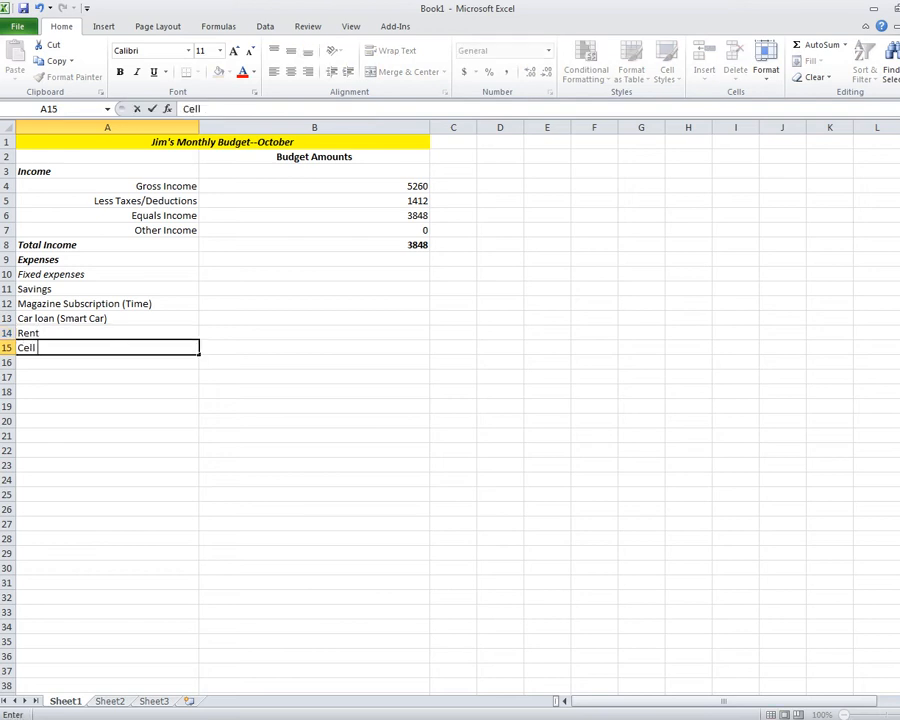
pyautogui.write(' phone bill')
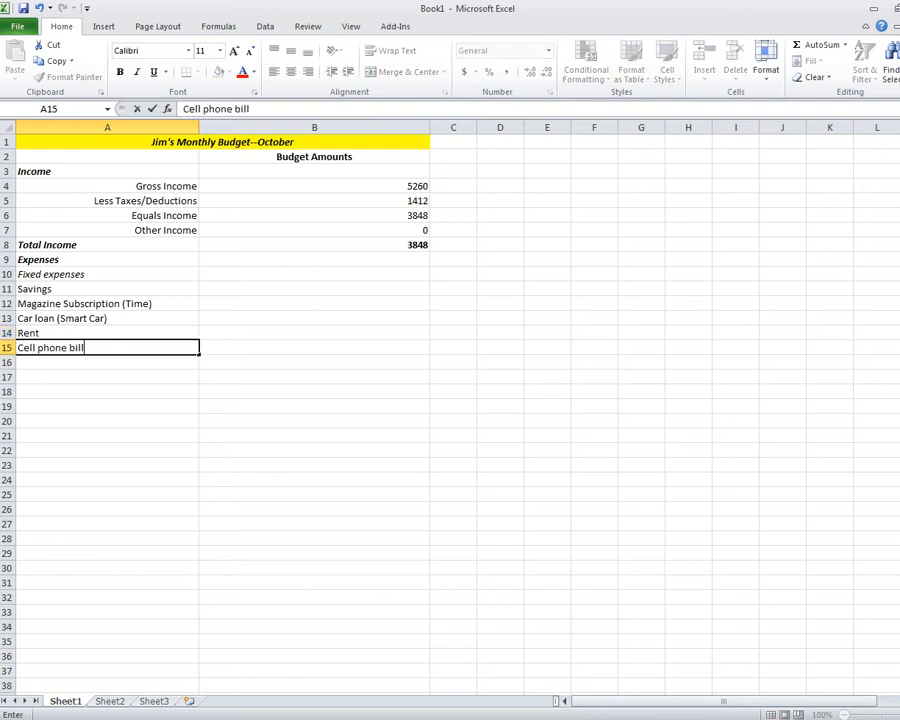
pyautogui.write(' (ATT)')
pyautogui.press('Return')
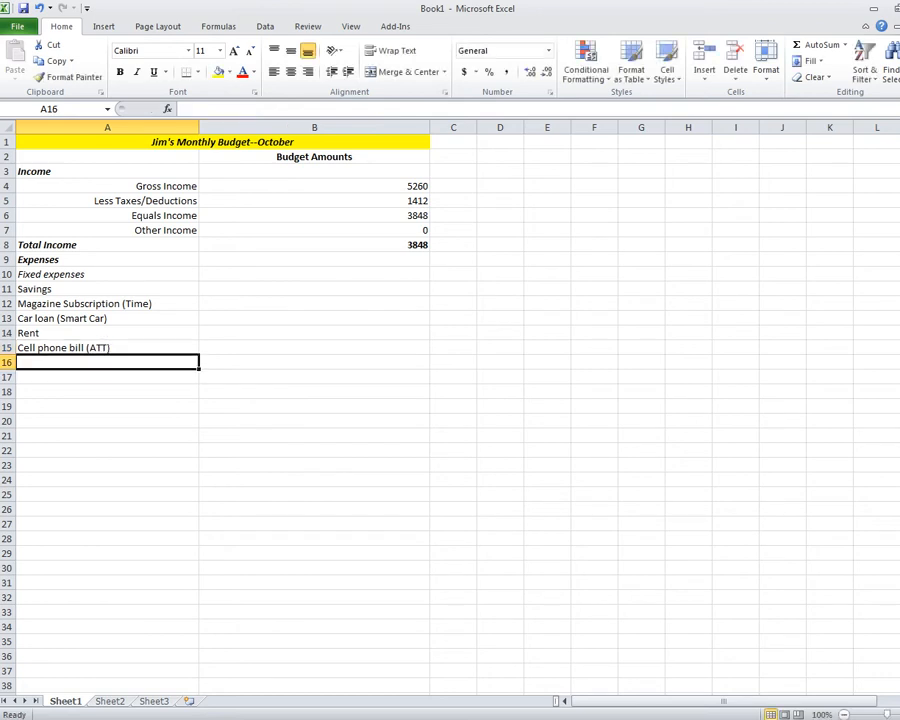
pyautogui.write('Cable bill (')
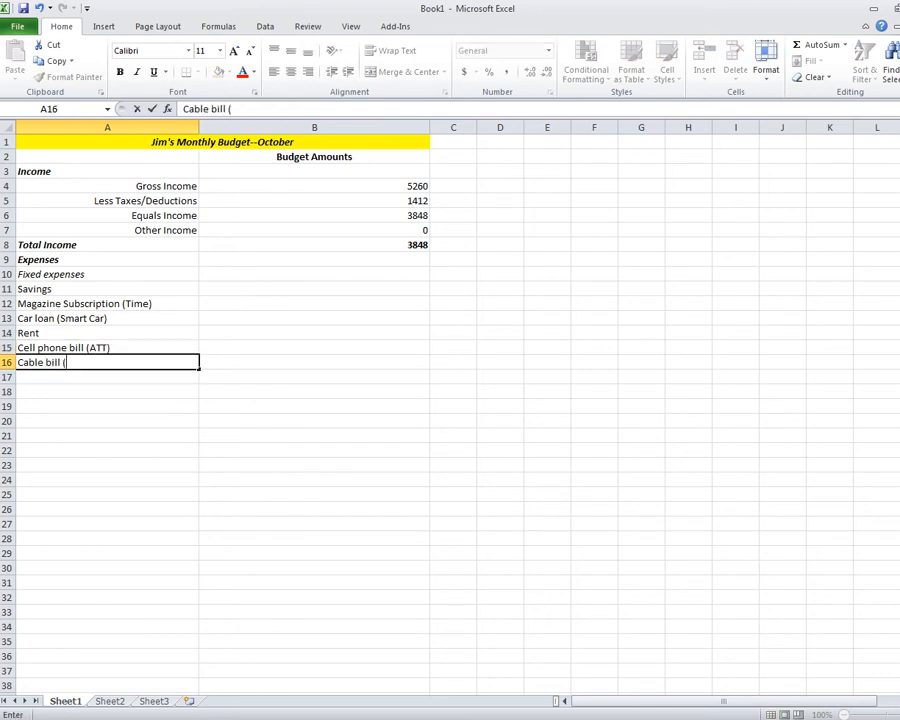
pyautogui.write('Comcast)')
pyautogui.press('Return')
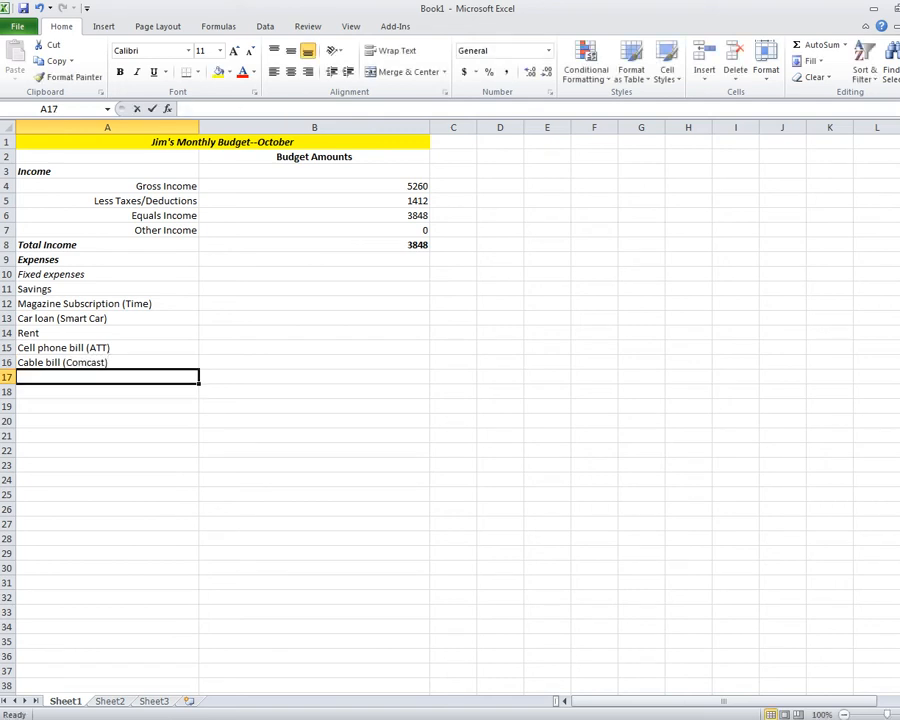
pyautogui.write('Health Club')
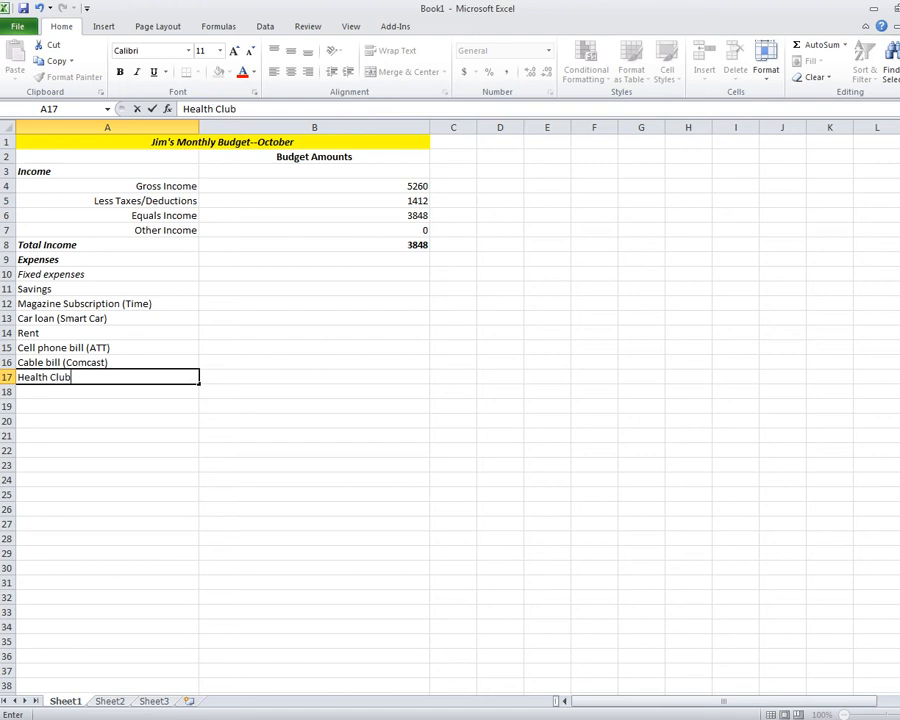
pyautogui.write(' Members')
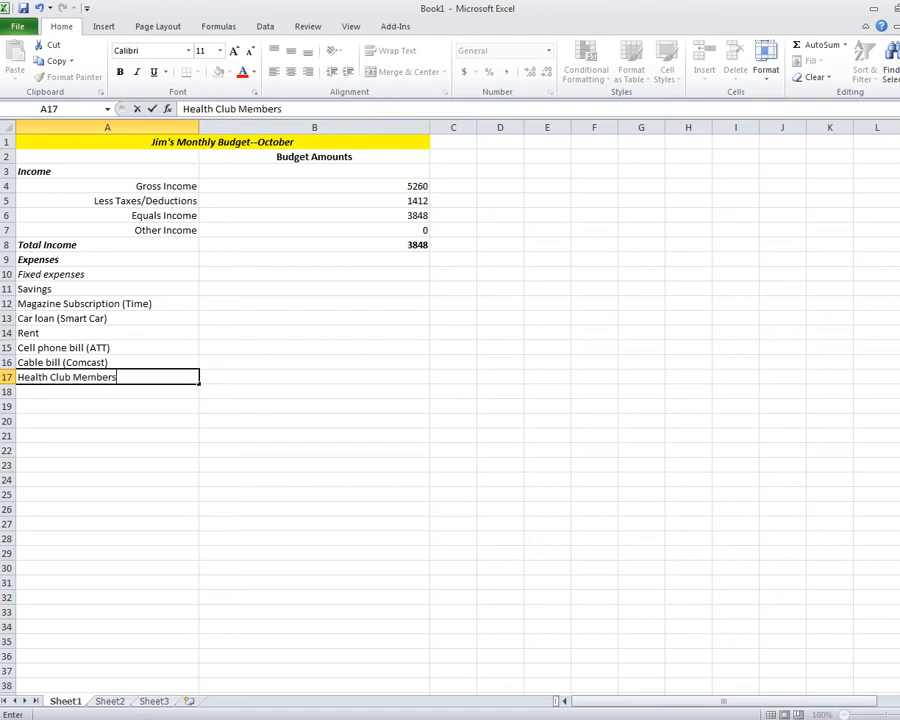
pyautogui.write('hip')
pyautogui.press('Return')
pyautogui.write('Stu')
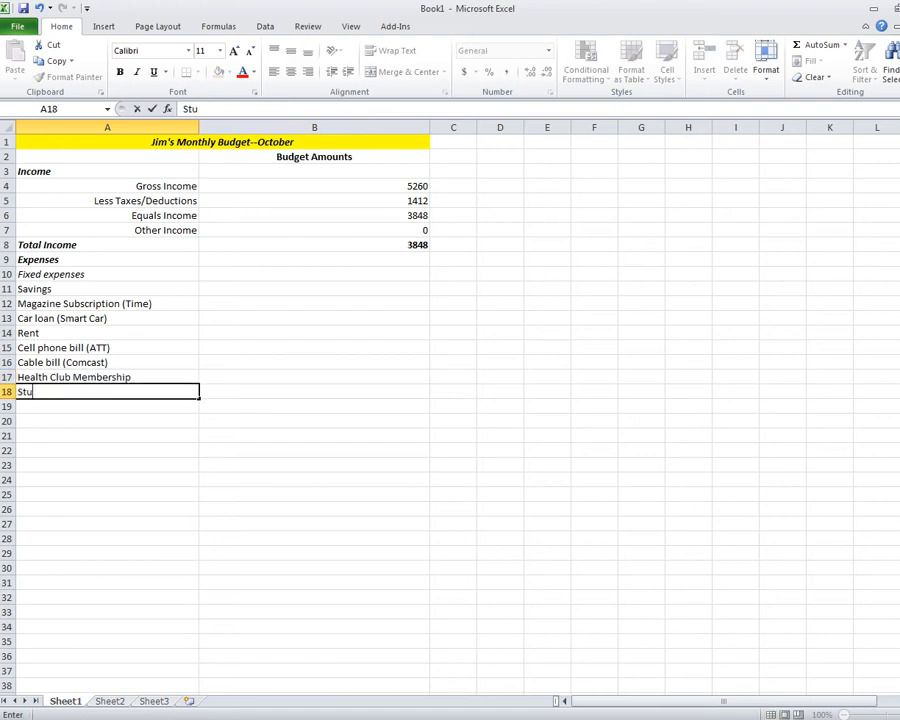
pyautogui.write('dent Loans')
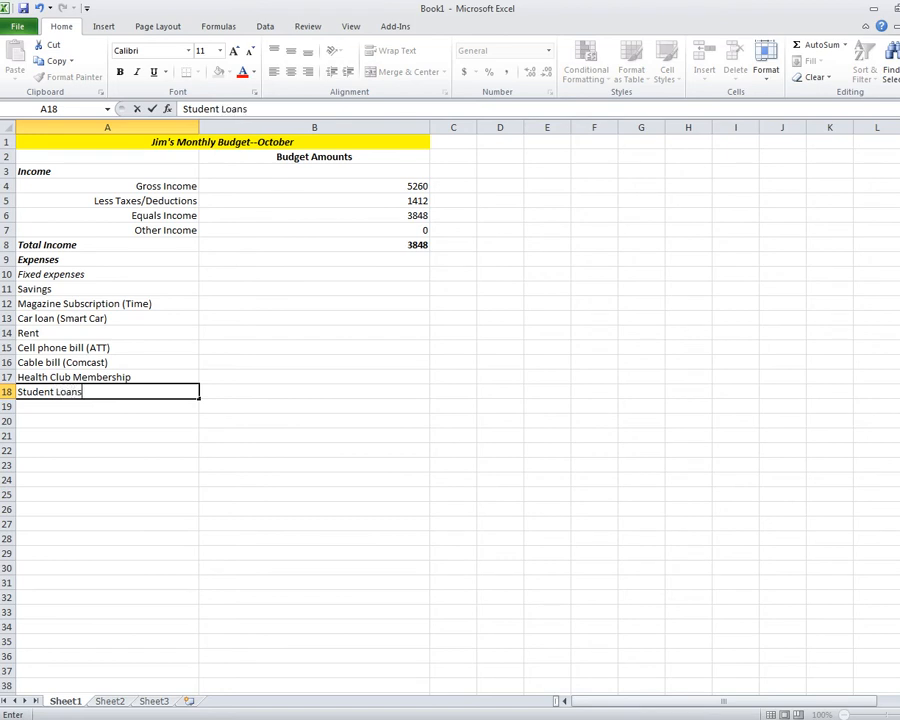
pyautogui.write(' (U of M)')
pyautogui.click(107, 480)
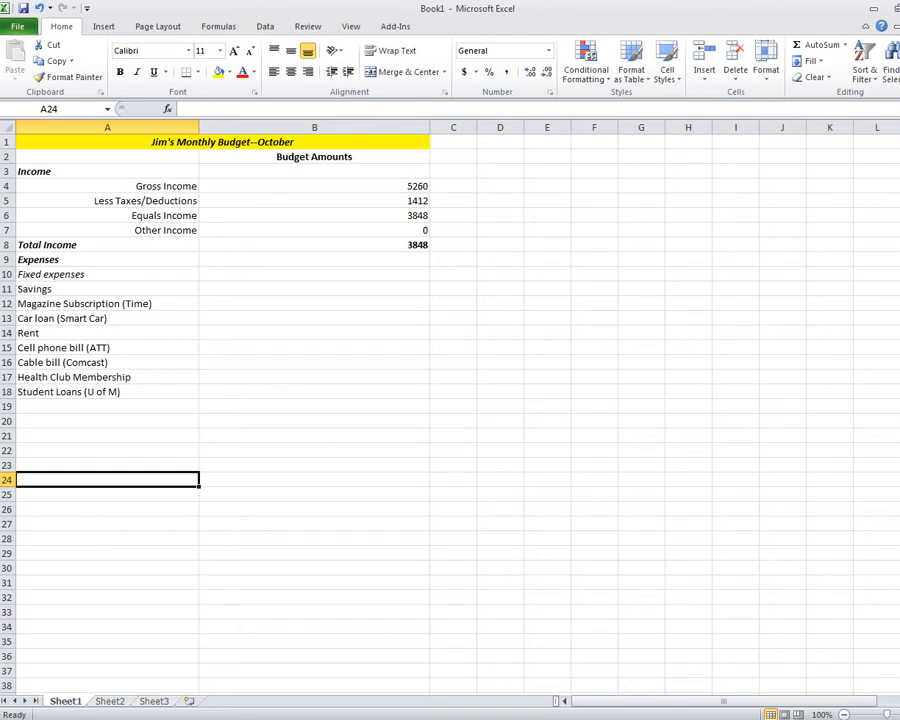
# Select the eight fixed expense labels in A11:A18 and align them right.
pyautogui.moveTo(60, 289); pyautogui.dragTo(60, 392)
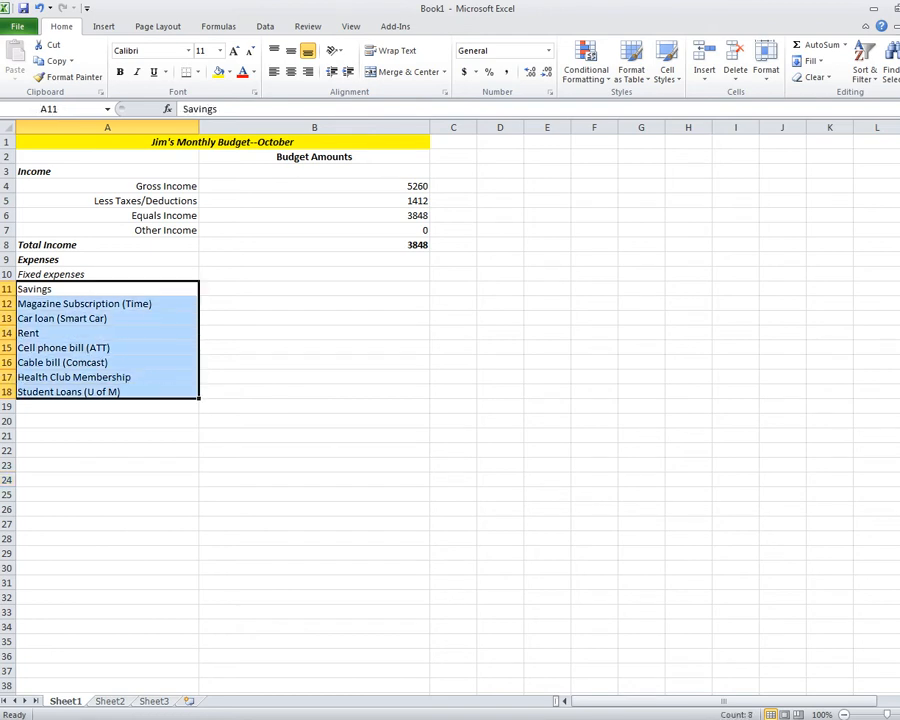
pyautogui.click(107, 289)
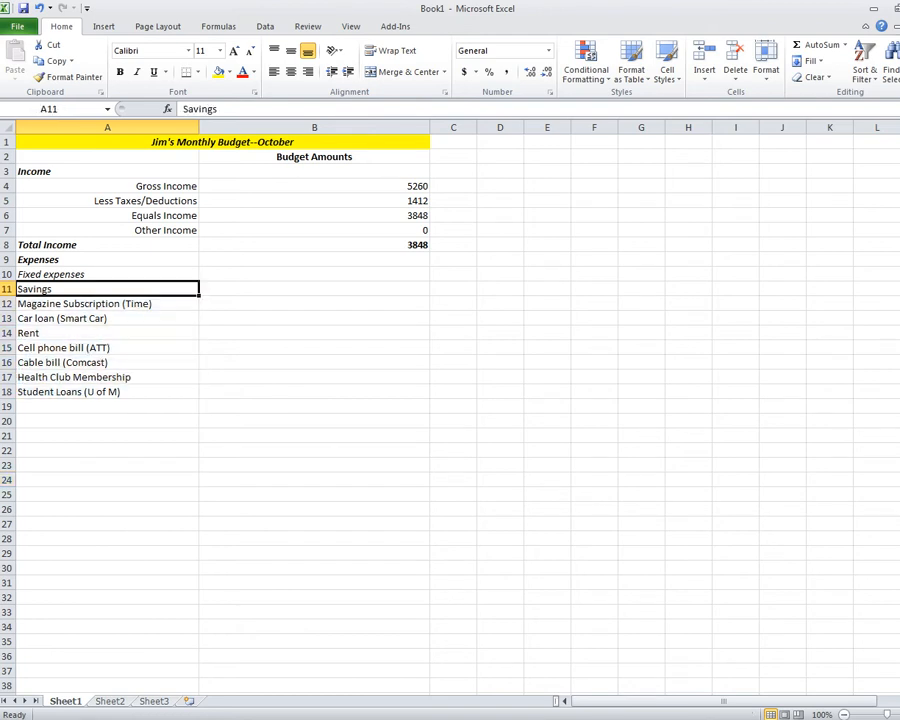
pyautogui.moveTo(60, 289); pyautogui.dragTo(60, 392)
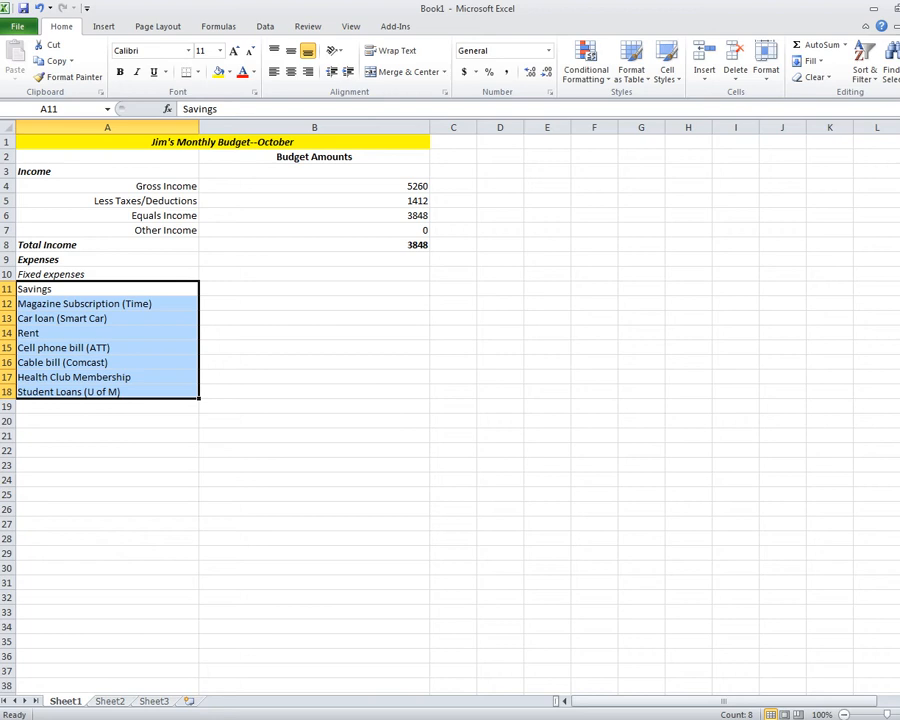
pyautogui.click(307, 71)
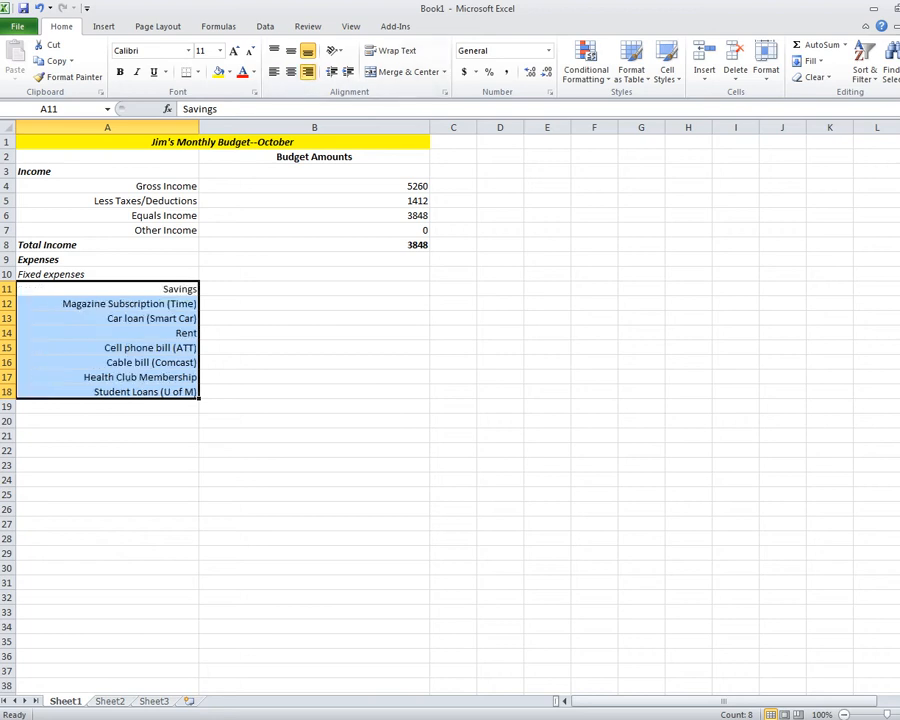
pyautogui.click(314, 465)
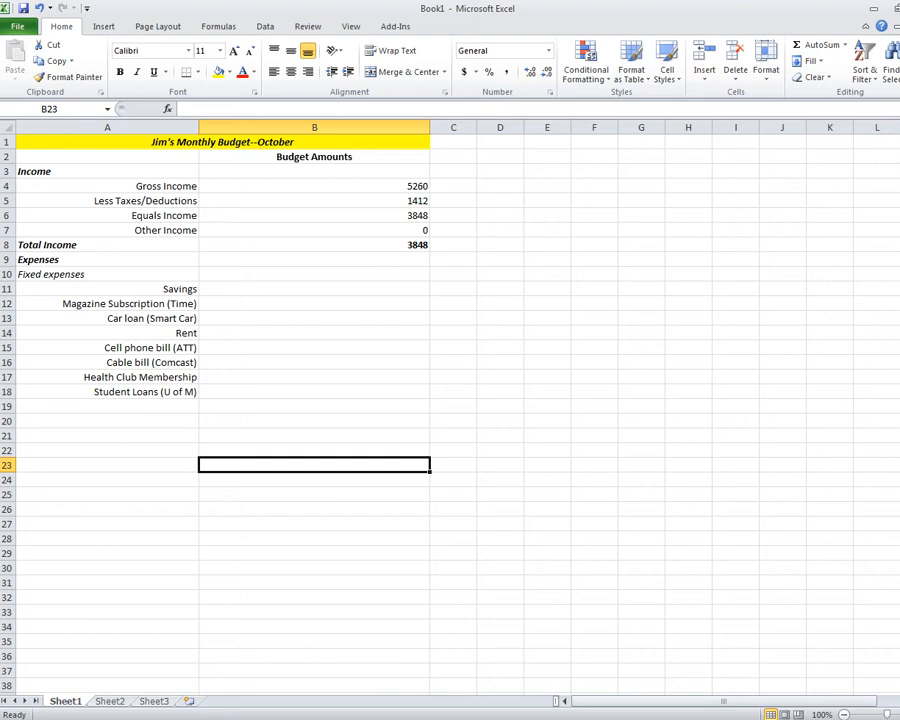
# Enter fixed expense amounts 384, 10, 385.66 and 985 in B11:B14.
pyautogui.click(314, 289)
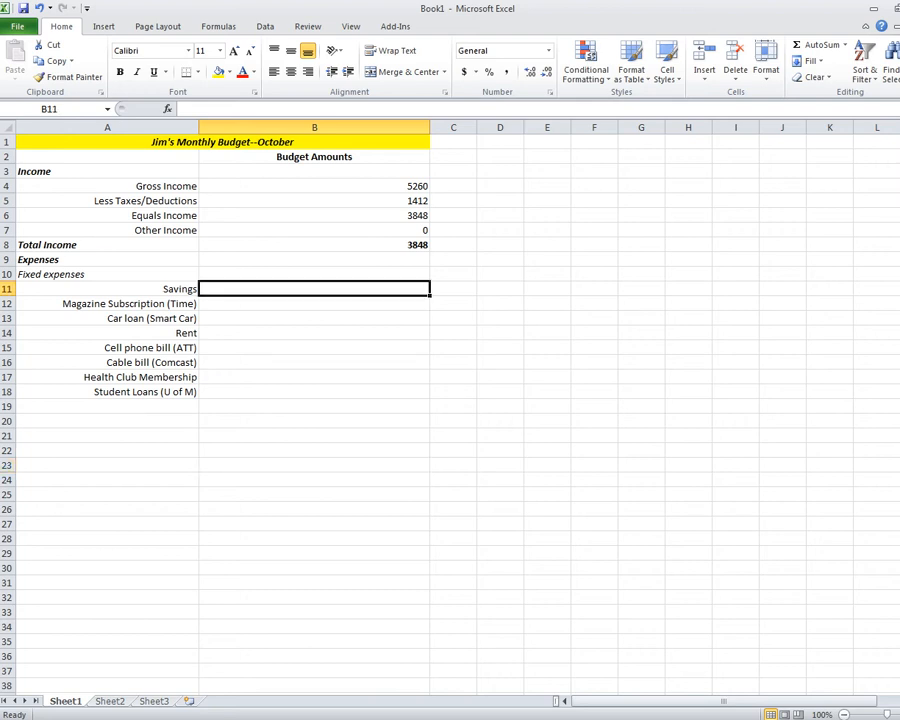
pyautogui.write('384')
pyautogui.press('Return')
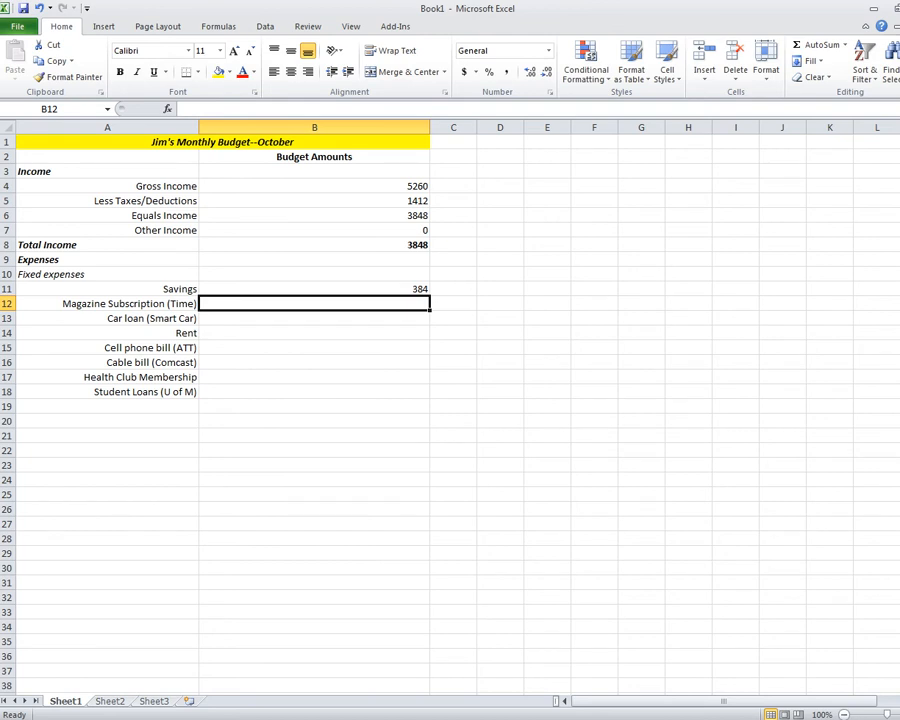
pyautogui.write('10')
pyautogui.press('Return')
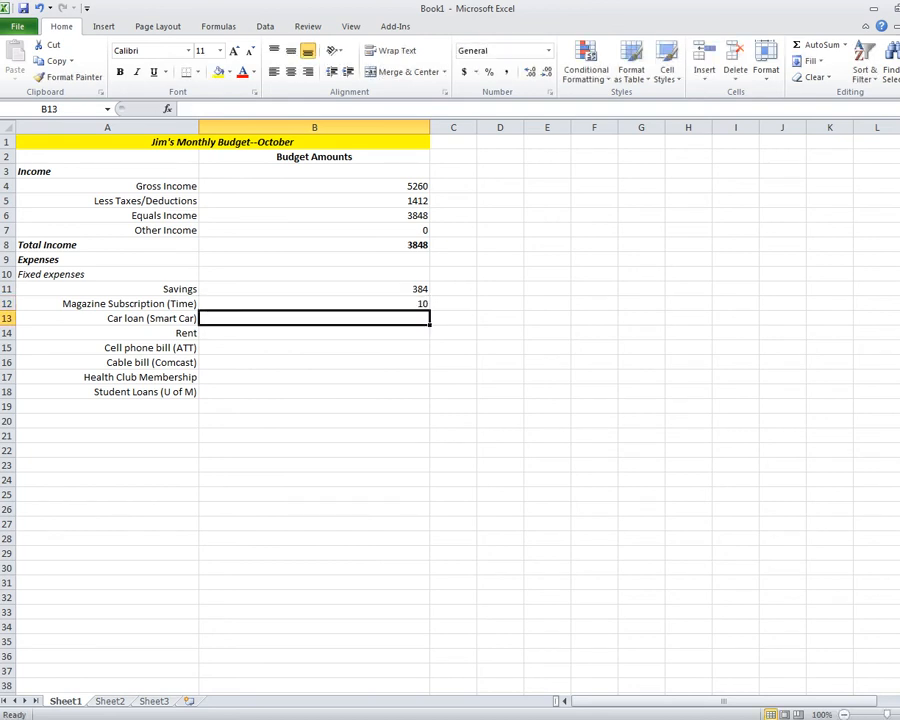
pyautogui.write('385.')
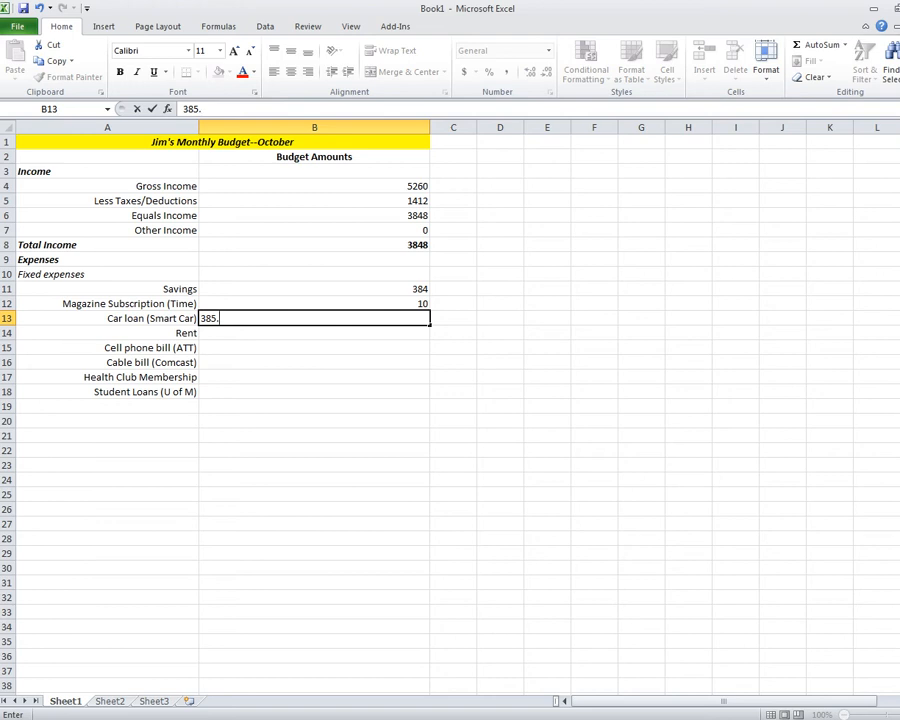
pyautogui.write('66')
pyautogui.press('Return')
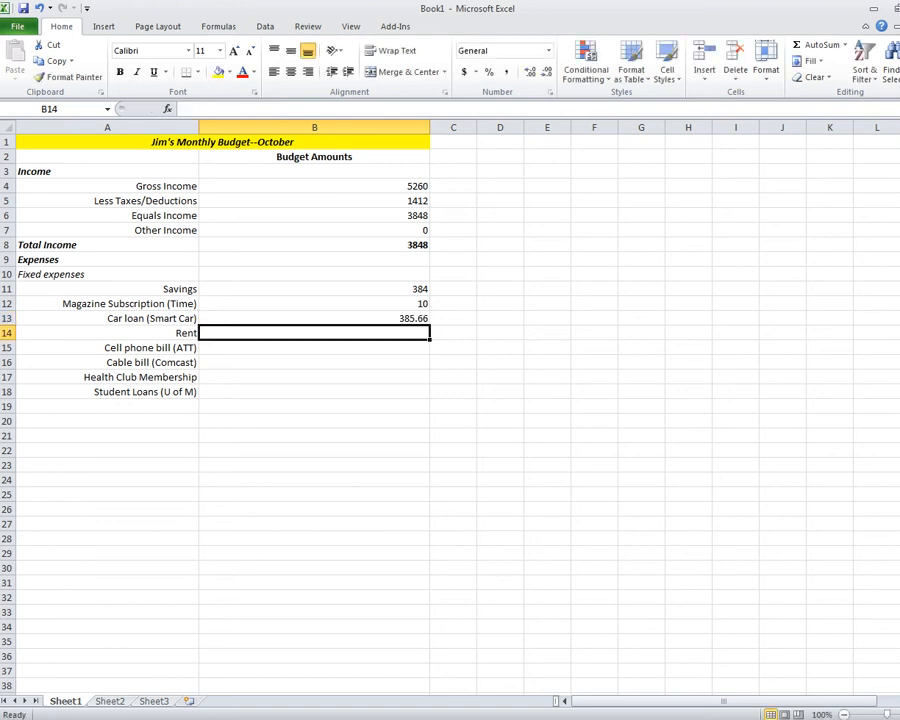
pyautogui.write('985')
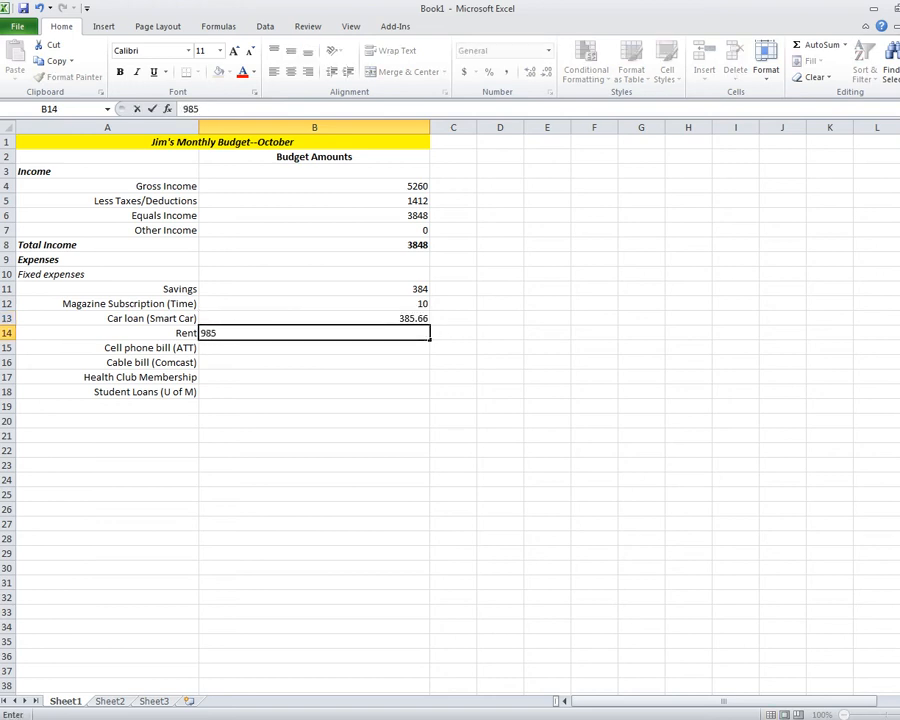
pyautogui.press('Return')
# Enter 75, 50, 50 and 200 for cell phone, cable, health club and student loans.
pyautogui.write('75')
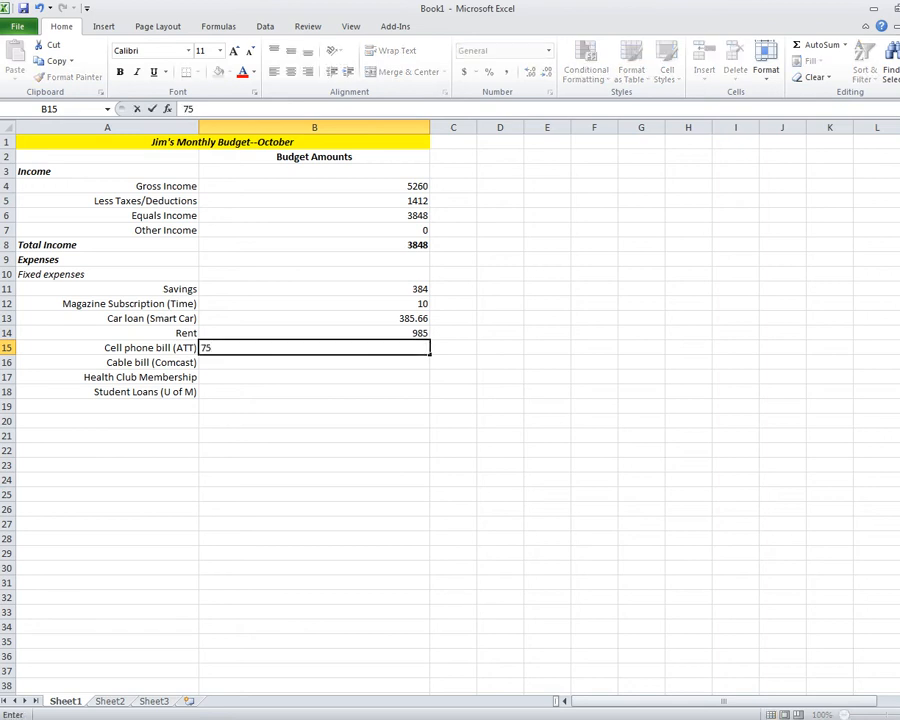
pyautogui.press('Return')
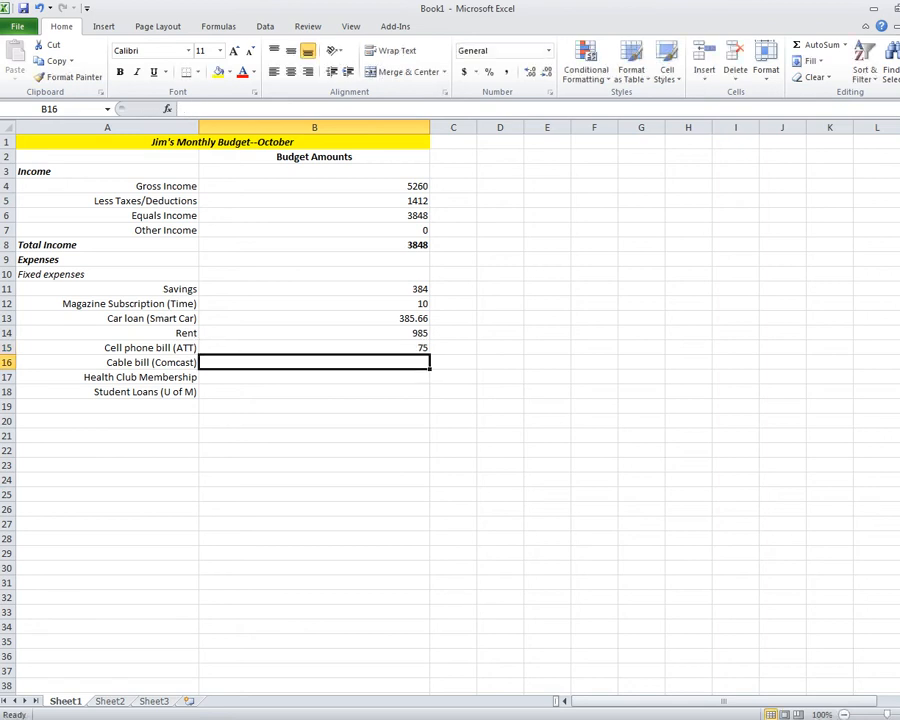
pyautogui.write('50')
pyautogui.press('Return')
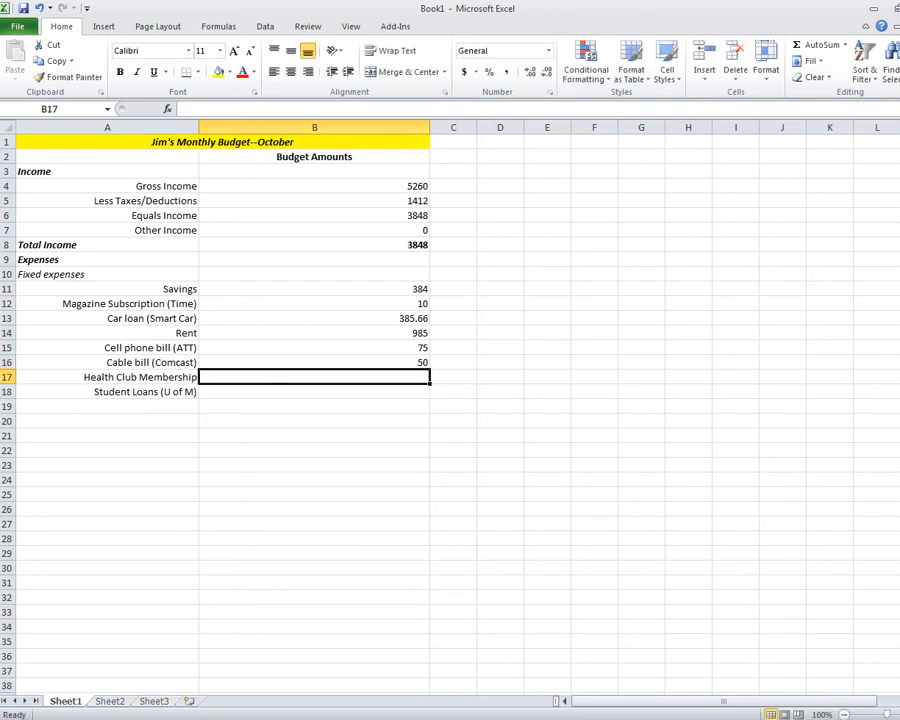
pyautogui.write('50')
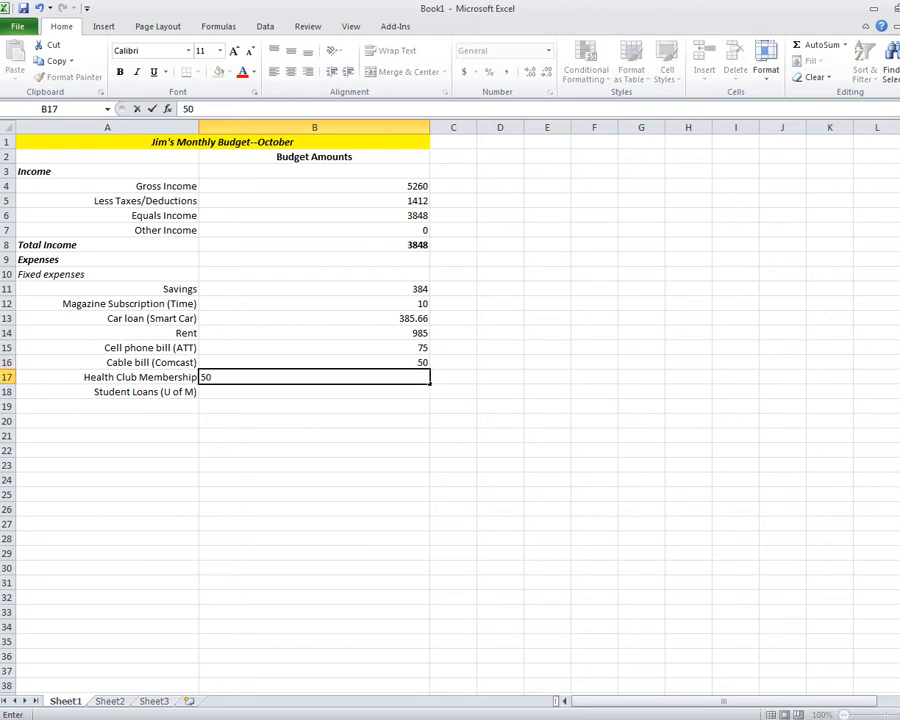
pyautogui.press('Return')
pyautogui.write('200')
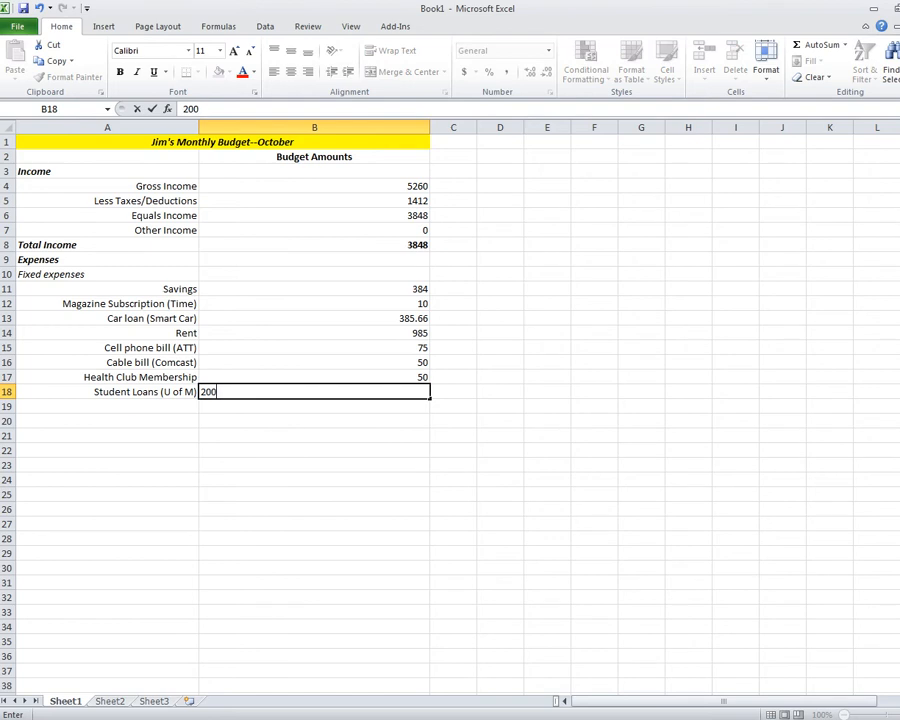
pyautogui.press('Return')
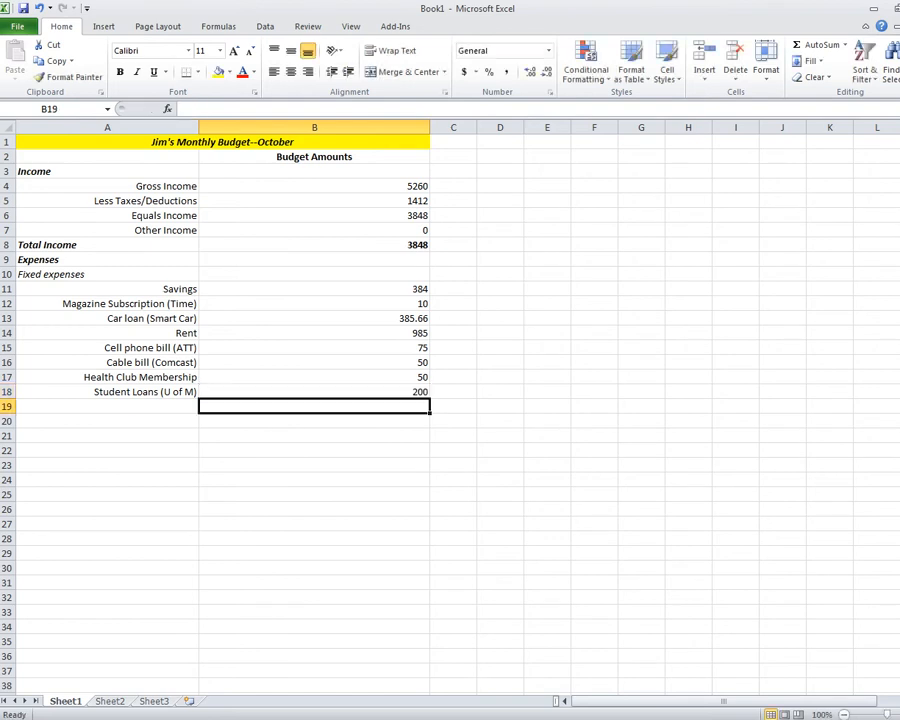
pyautogui.click(107, 406)
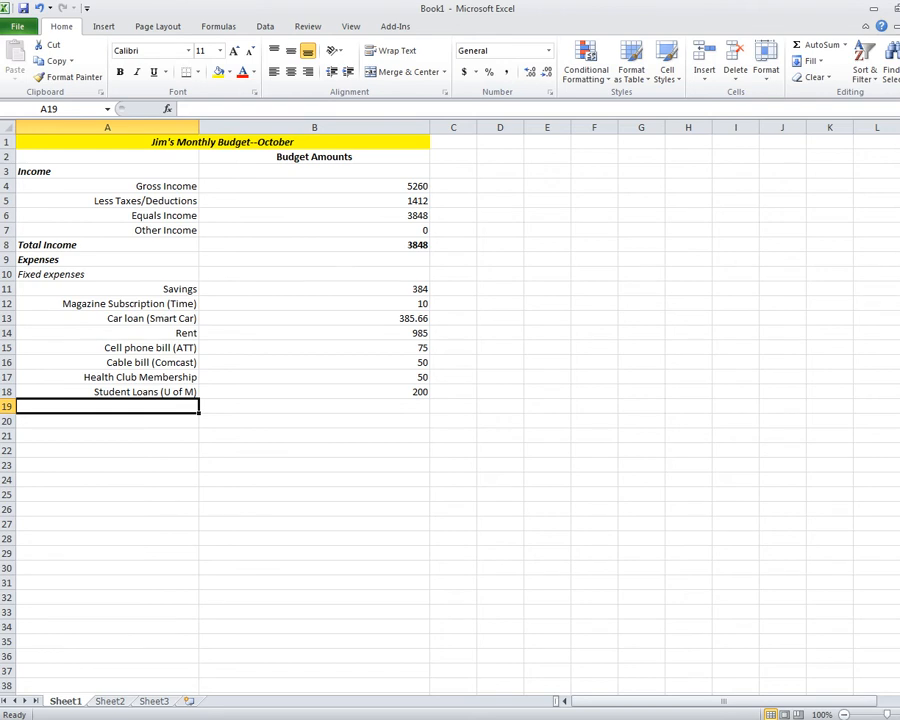
# Type 'Total Fixed Expenses' in A19 and format it bold, italic and left-aligned.
pyautogui.write('Total ')
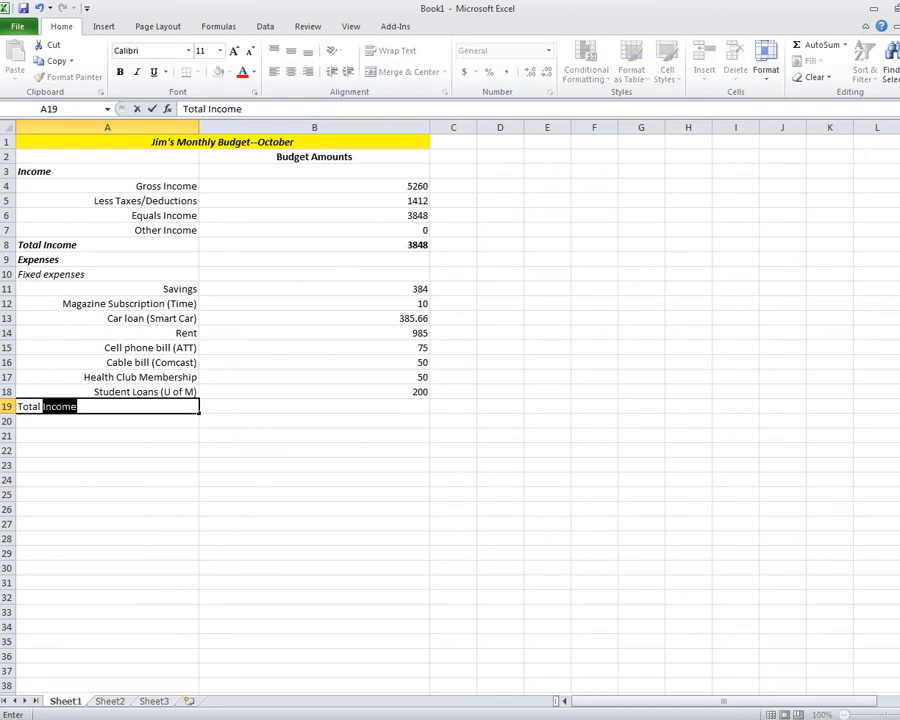
pyautogui.write('Fixed E')
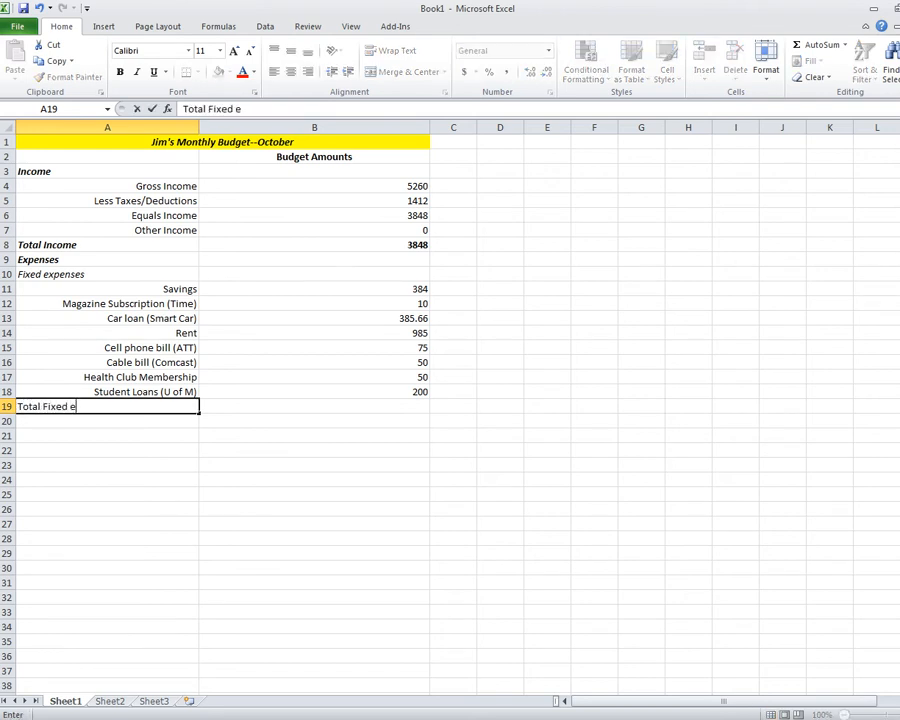
pyautogui.write('xpenses')
pyautogui.press('Return')
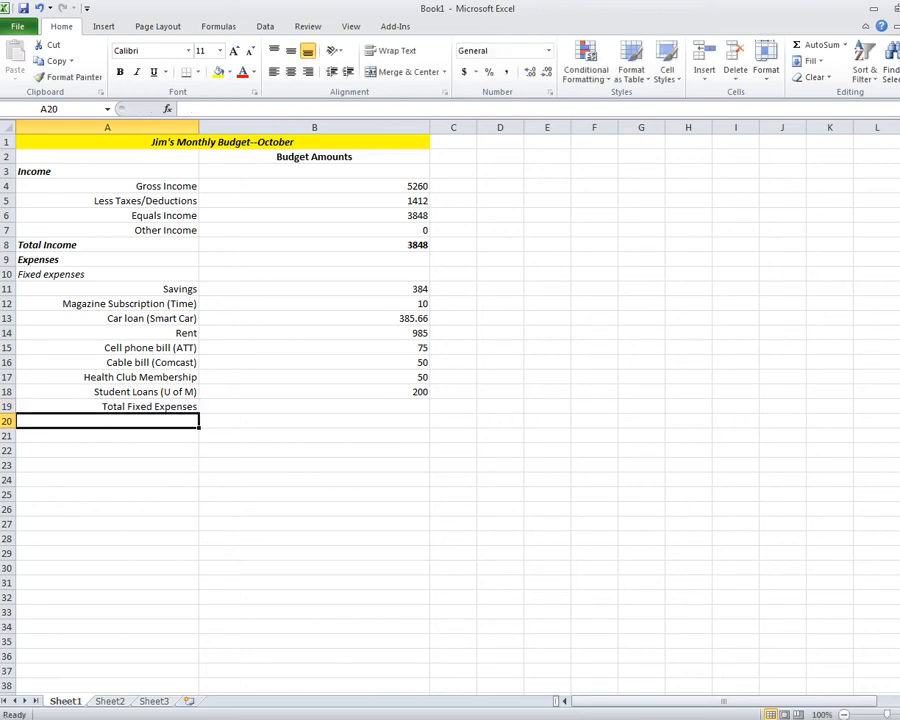
pyautogui.click(108, 407)
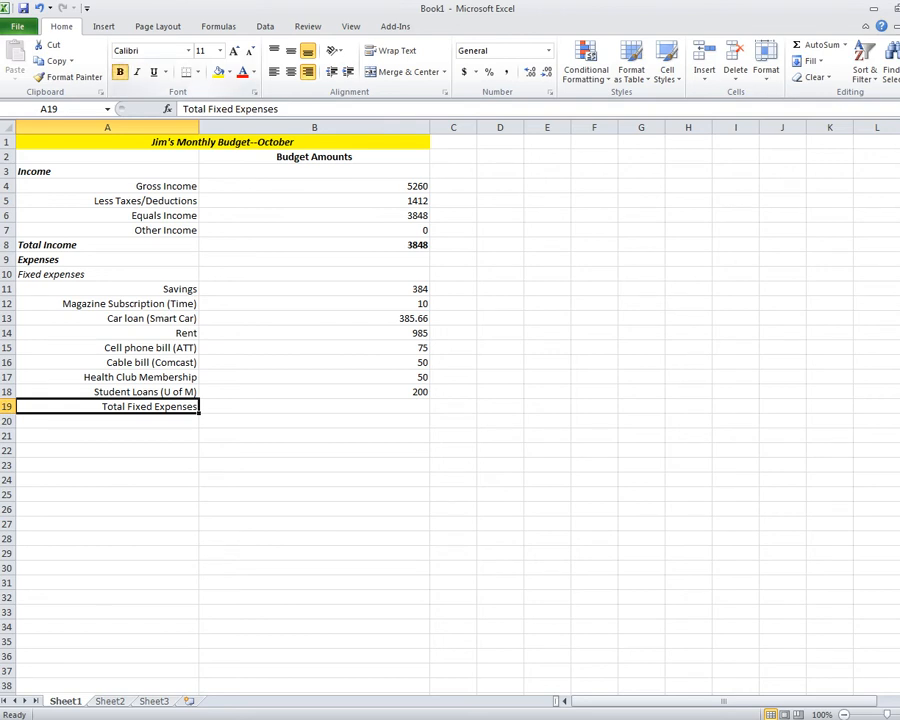
pyautogui.hotkey('ctrl', 'b')
pyautogui.hotkey('ctrl', 'i')
pyautogui.click(274, 72)
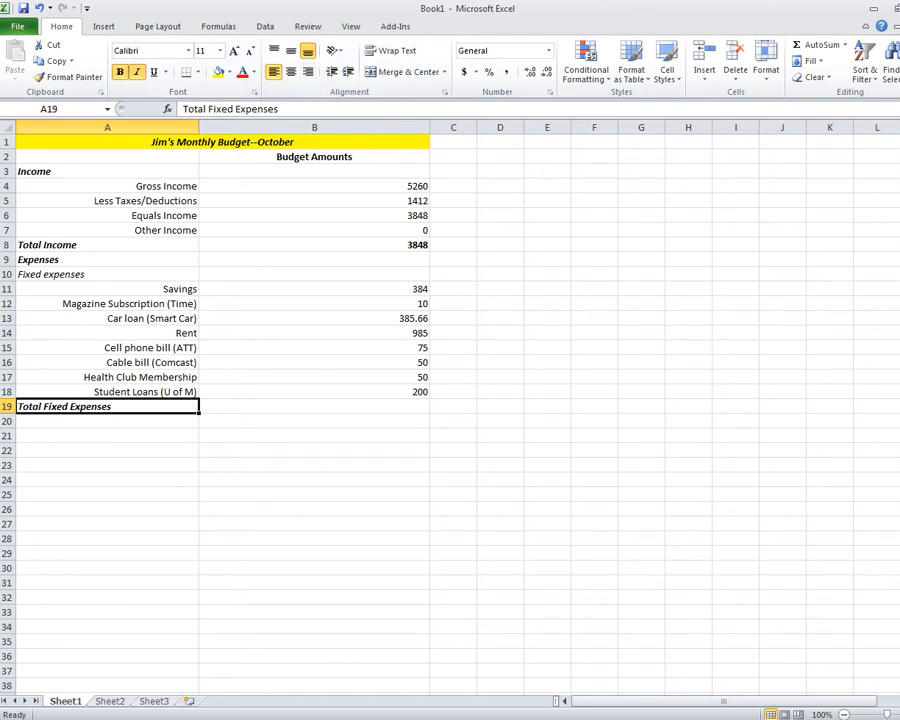
pyautogui.click(314, 407)
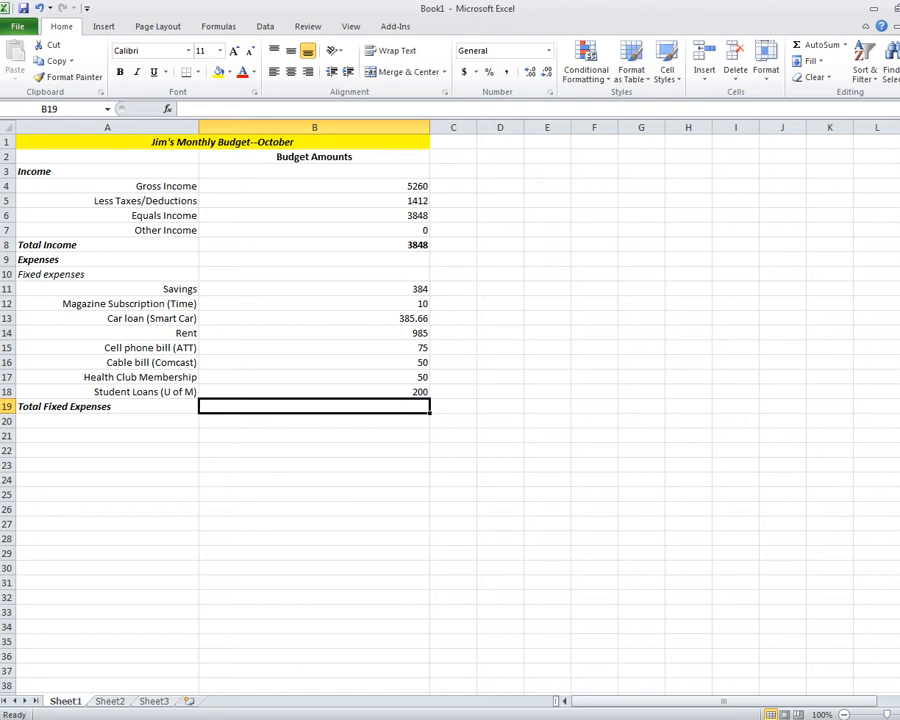
# Enter =SUM(B11:B18) in B19 to total the fixed expenses at 2139.66.
pyautogui.write('=')
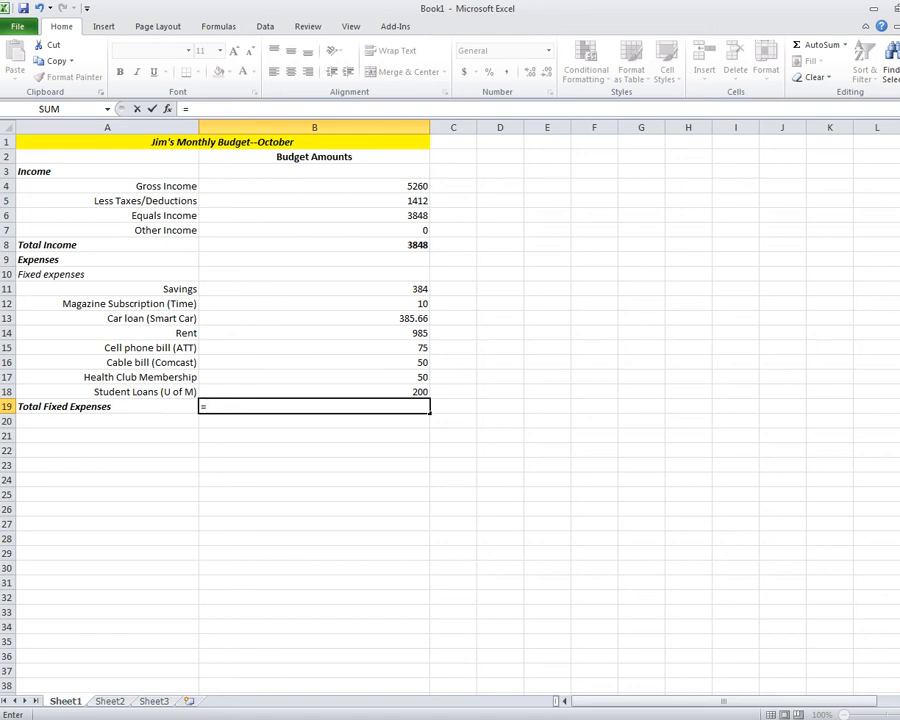
pyautogui.write('sum')
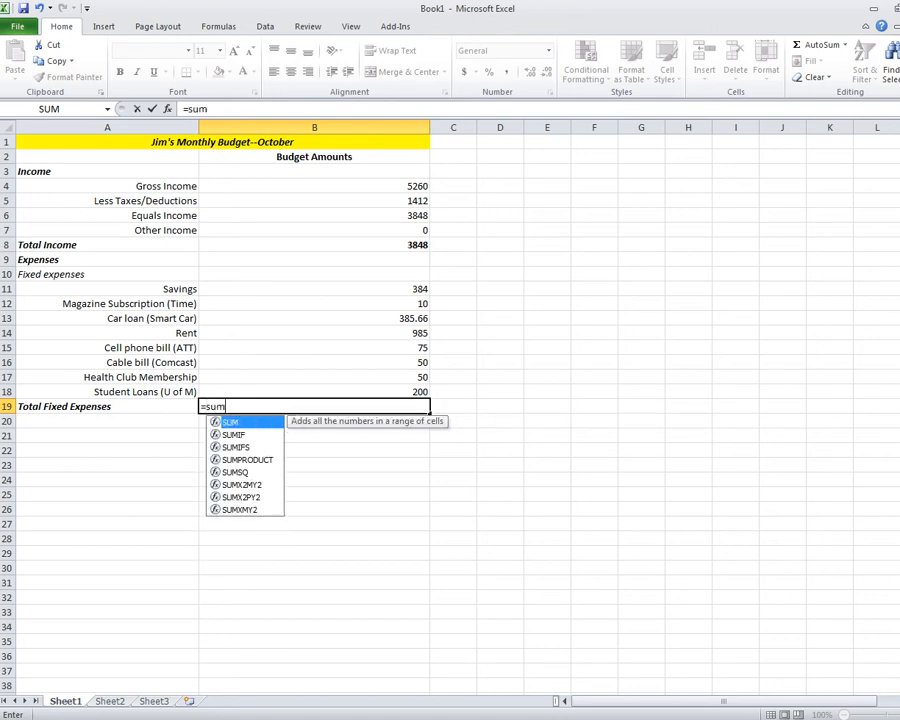
pyautogui.write('(')
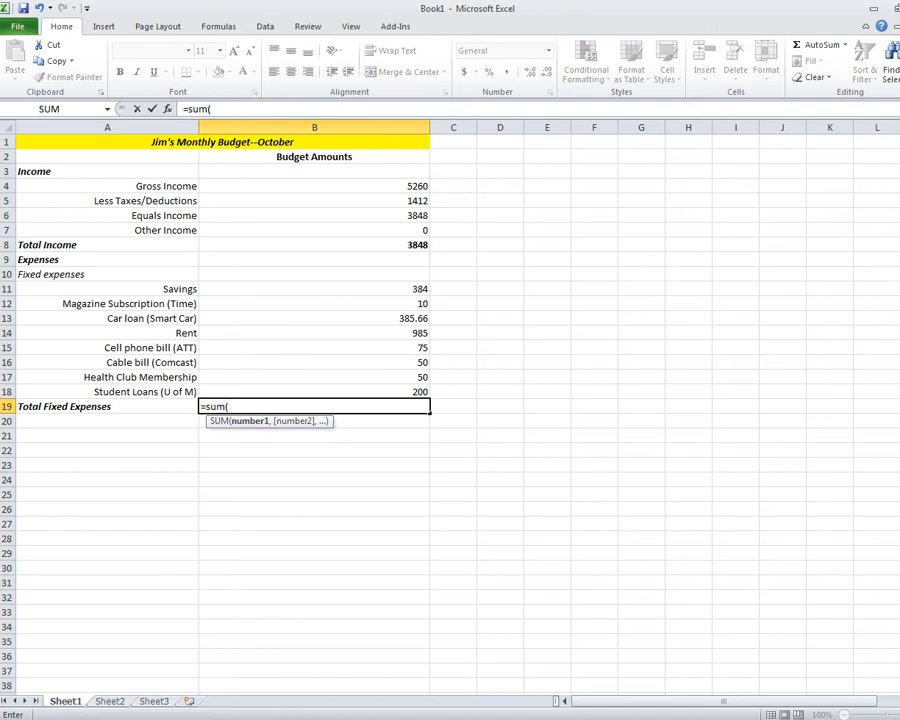
pyautogui.click(314, 289)
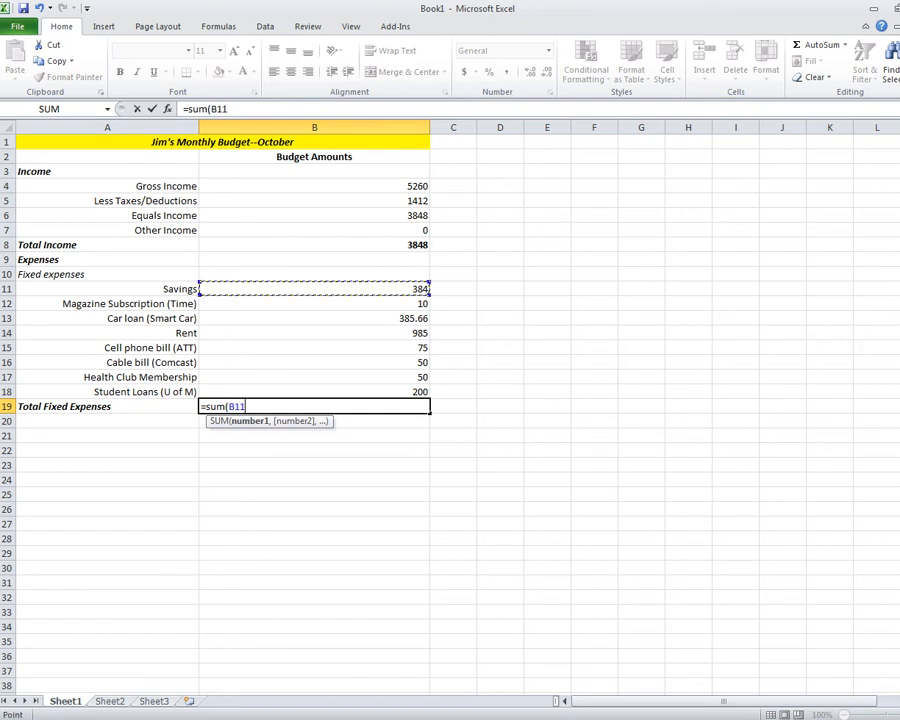
pyautogui.moveTo(425, 289); pyautogui.dragTo(425, 396)
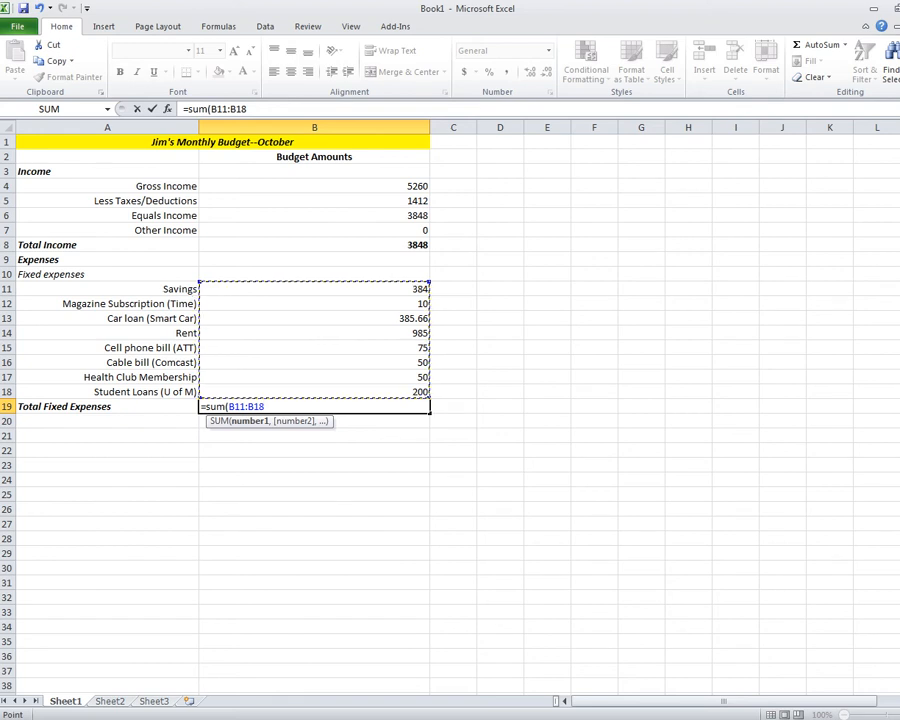
pyautogui.write(')')
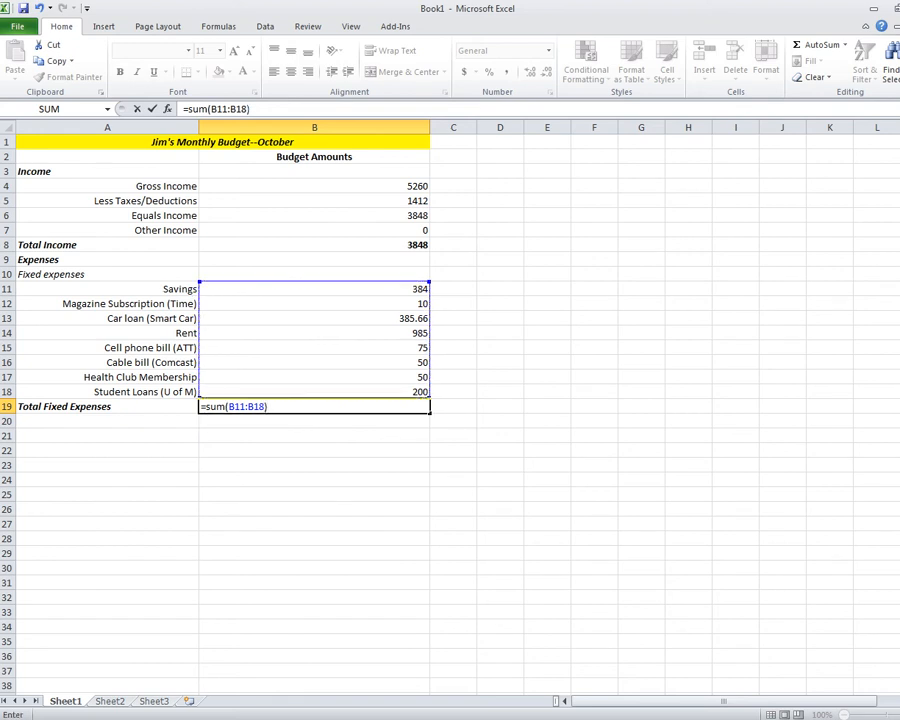
pyautogui.press('Return')
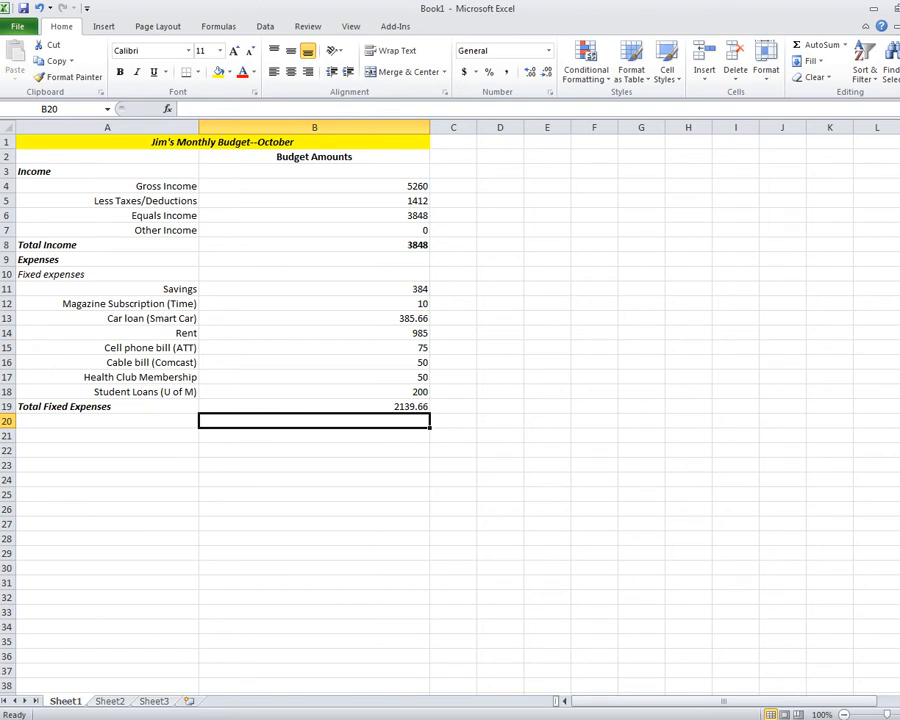
pyautogui.click(314, 407)
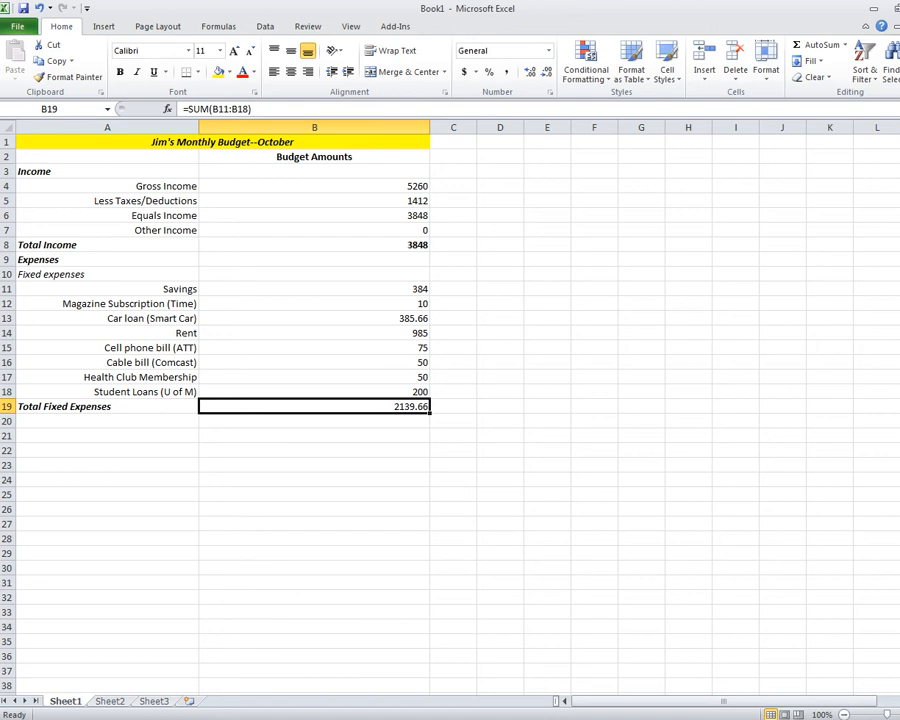
pyautogui.doubleClick(400, 289)
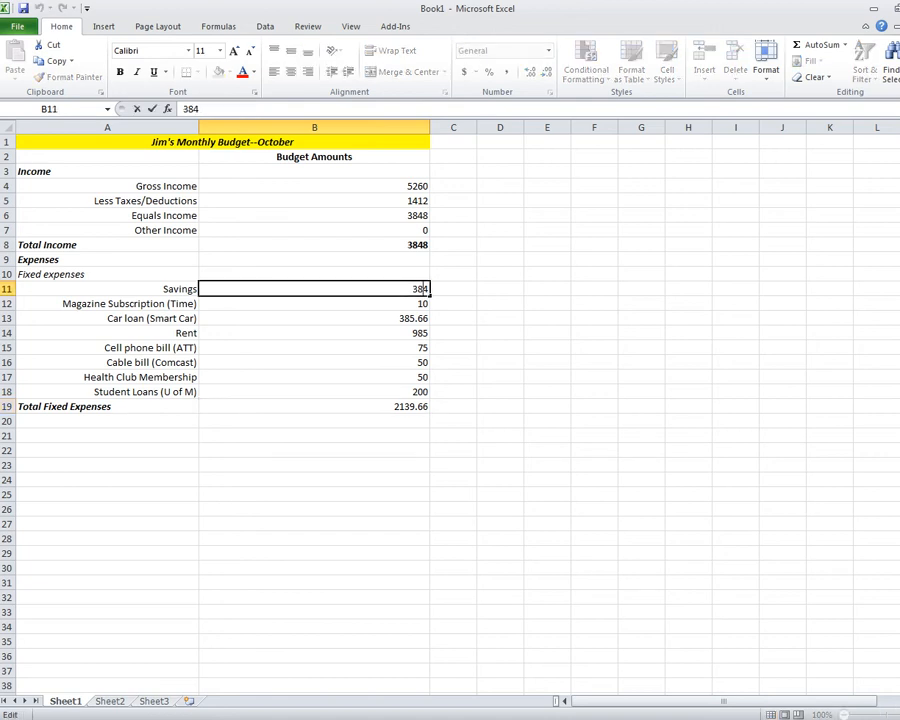
# Append .80 to the Savings amount in B11, making the total 2140.46.
pyautogui.write('.80')
pyautogui.press('Return')
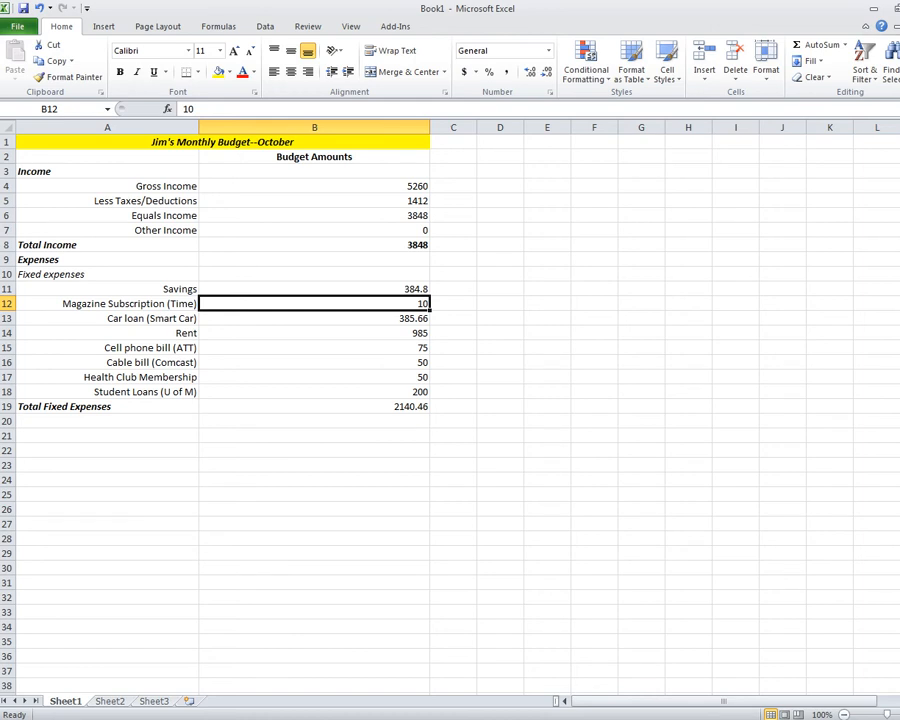
pyautogui.click(107, 421)
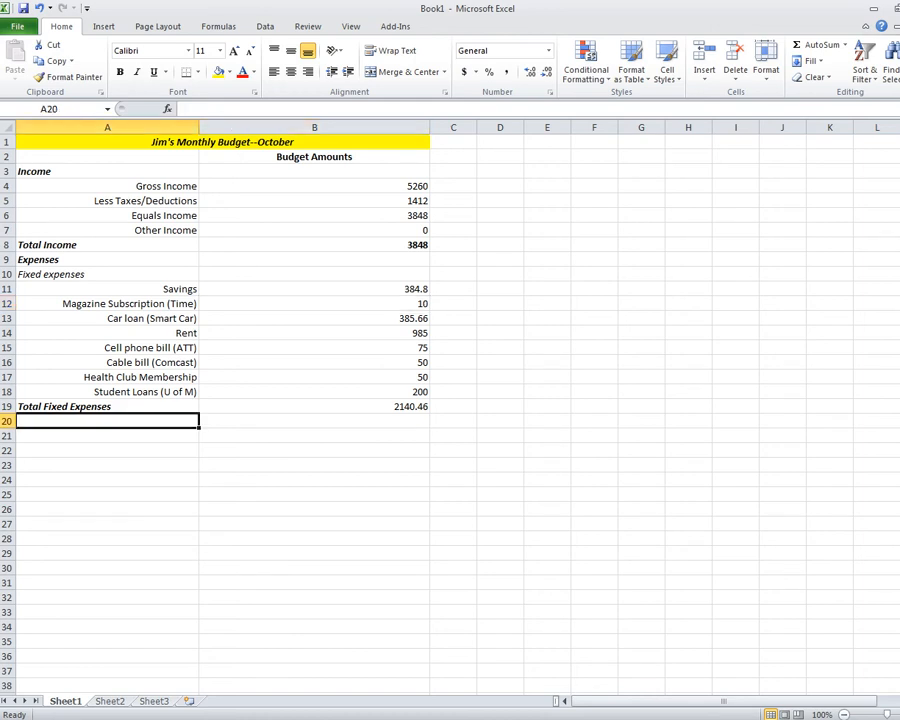
# Enter 'Variable Expenses' in A20 and make it italic and left-aligned.
pyautogui.write('Variable')
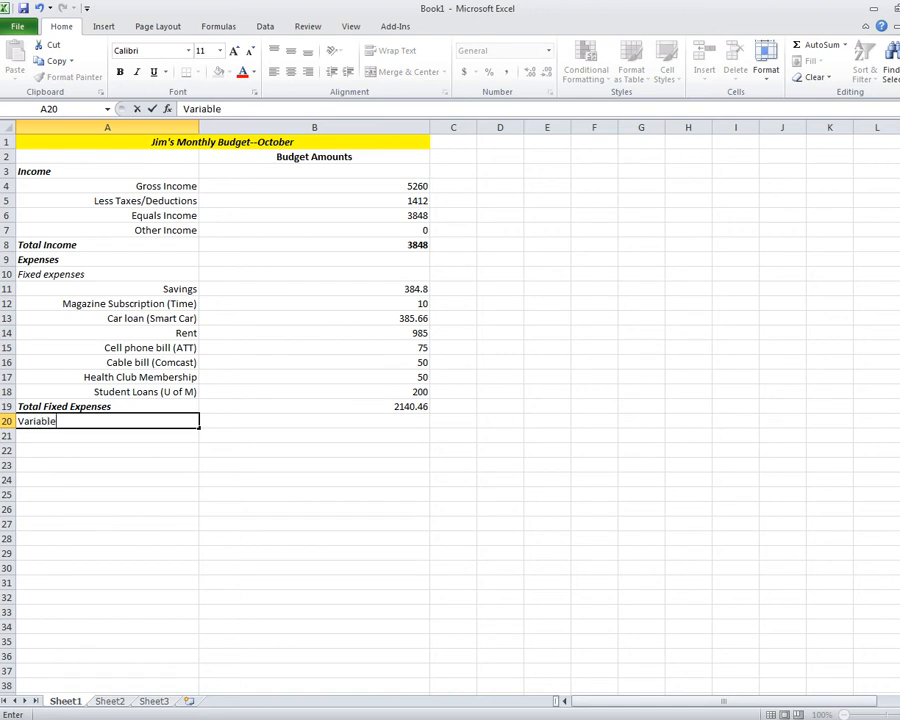
pyautogui.write(' Expenses')
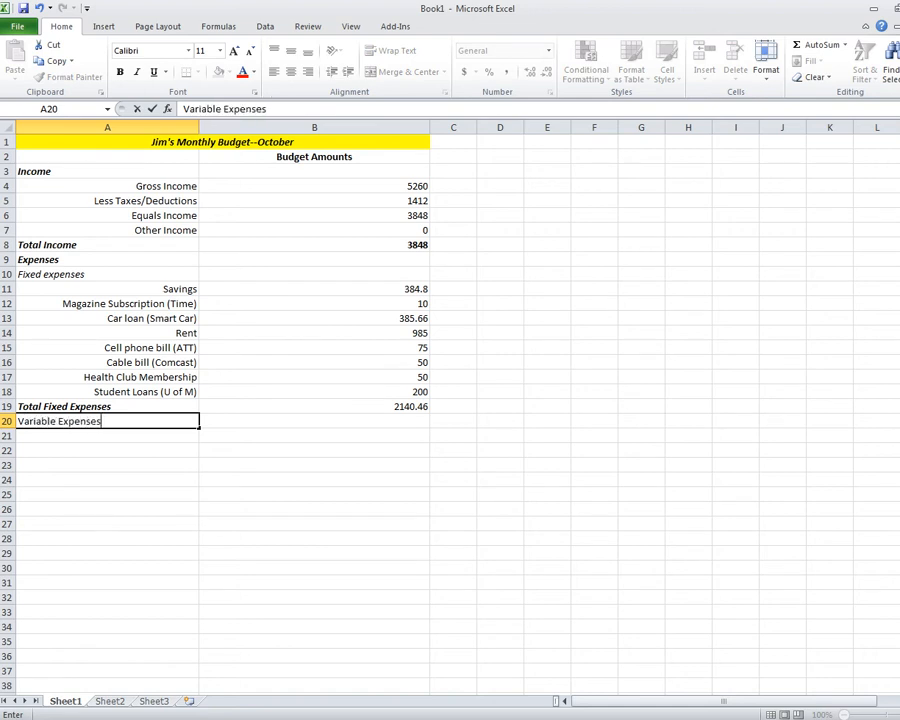
pyautogui.press('Return')
pyautogui.click(107, 421)
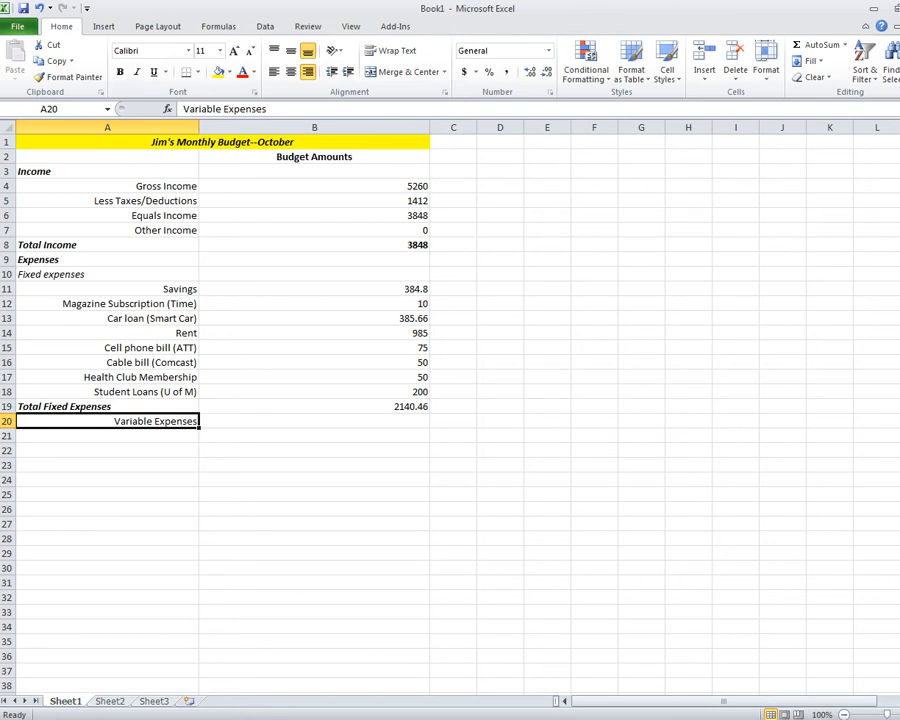
pyautogui.click(137, 72)
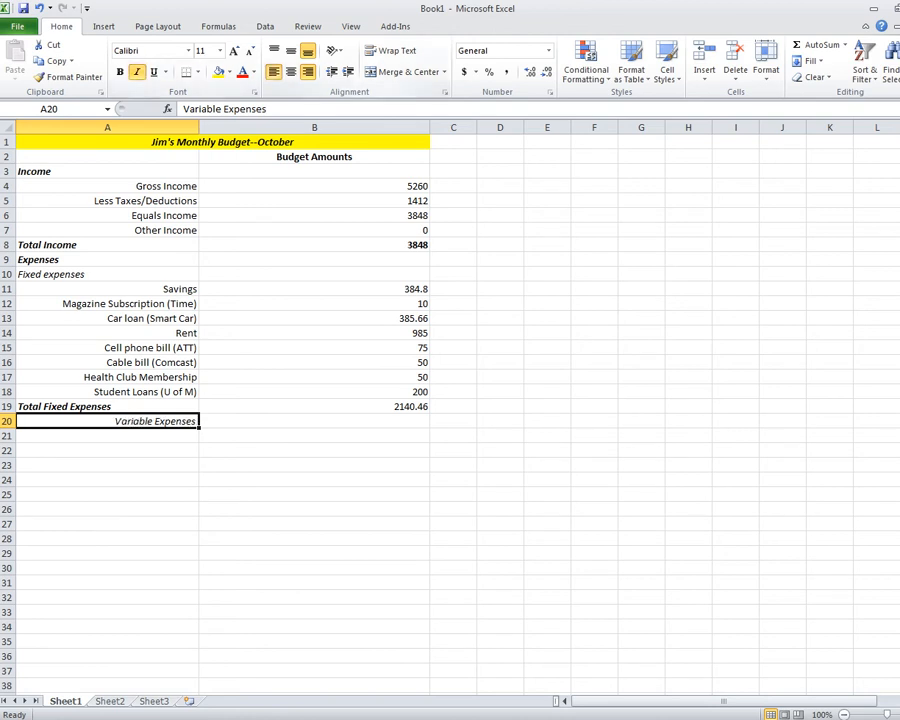
pyautogui.click(273, 72)
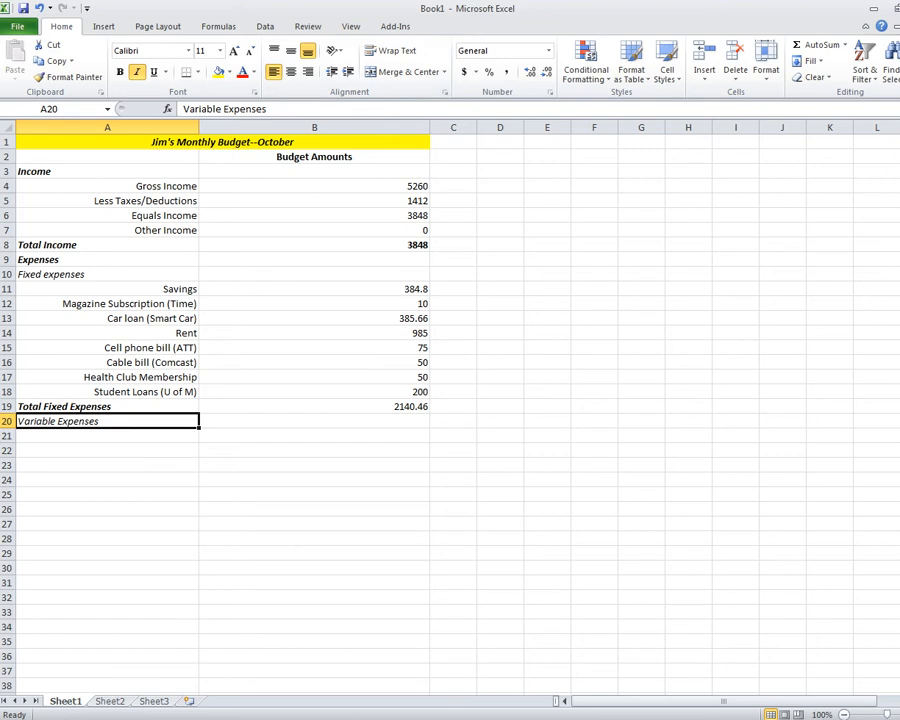
pyautogui.click(107, 436)
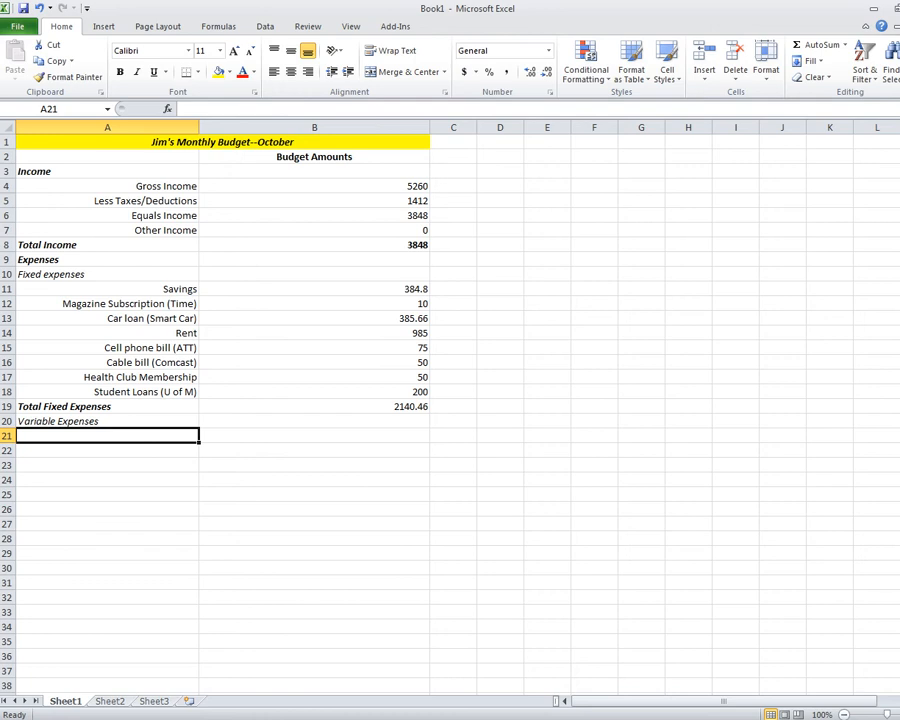
# Enter Electric Bill (Com Ed), Gas Bill (Nicor), Gifts (Birthday), Entertainment (KISS concert) and Grocery Shopping in A21:A25.
pyautogui.write('Elect')
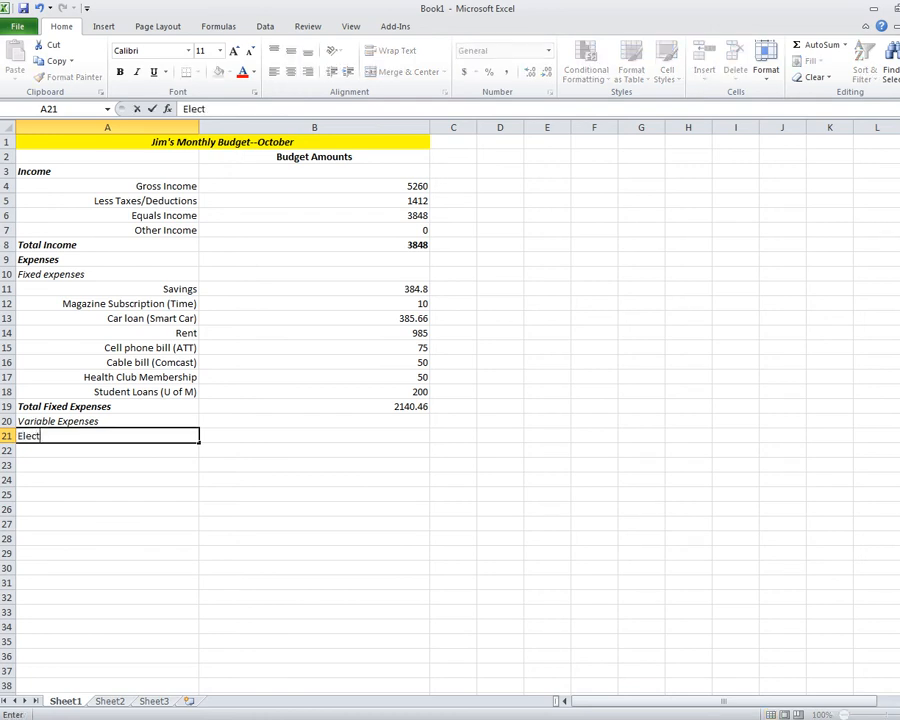
pyautogui.write('ric Bill (Com Ed)')
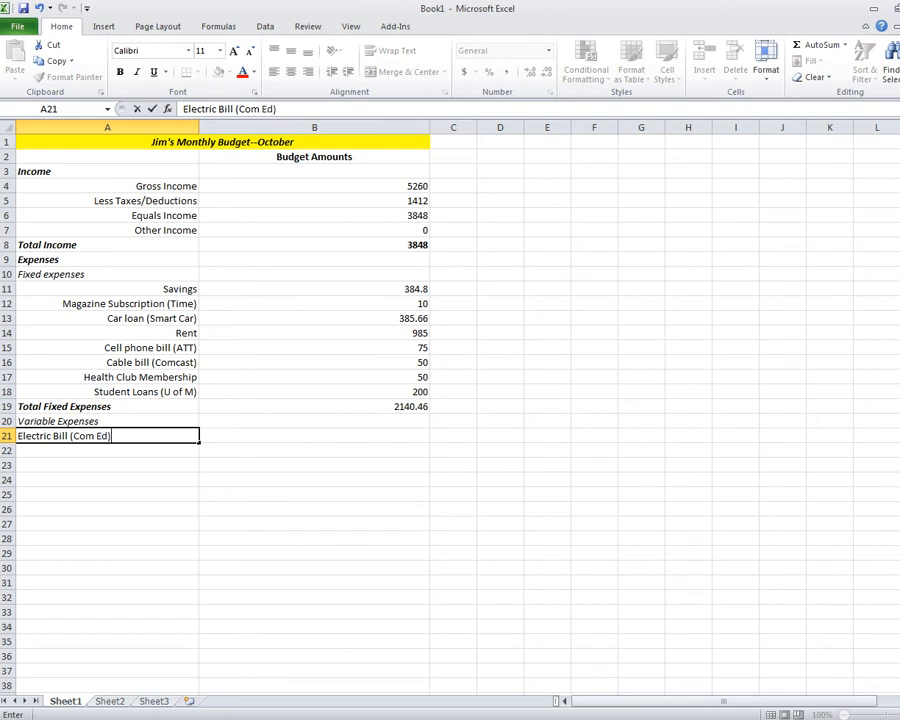
pyautogui.press('Return')
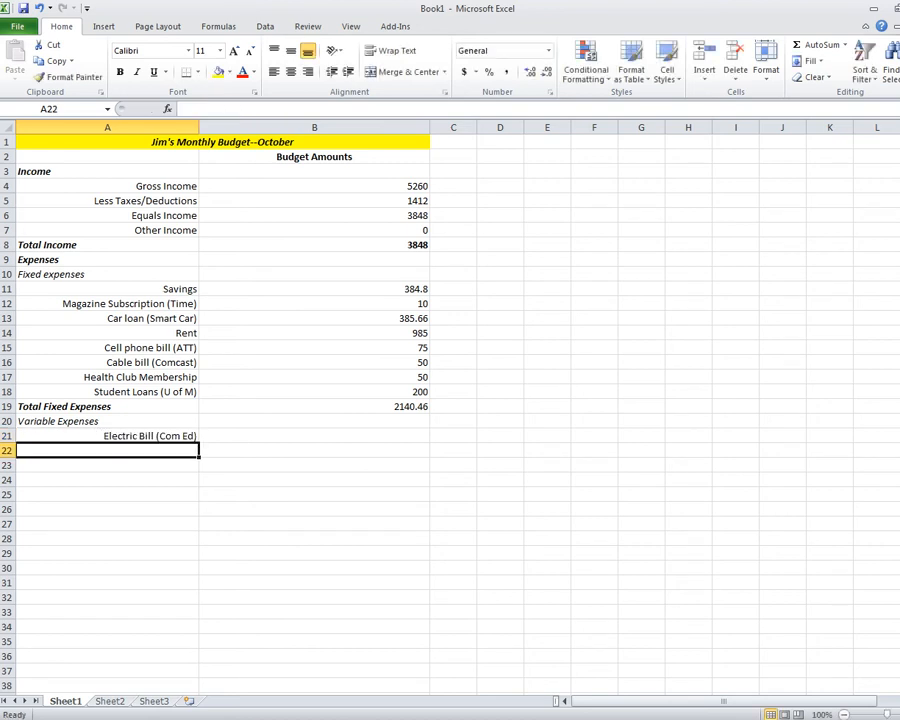
pyautogui.write('Gas Bill')
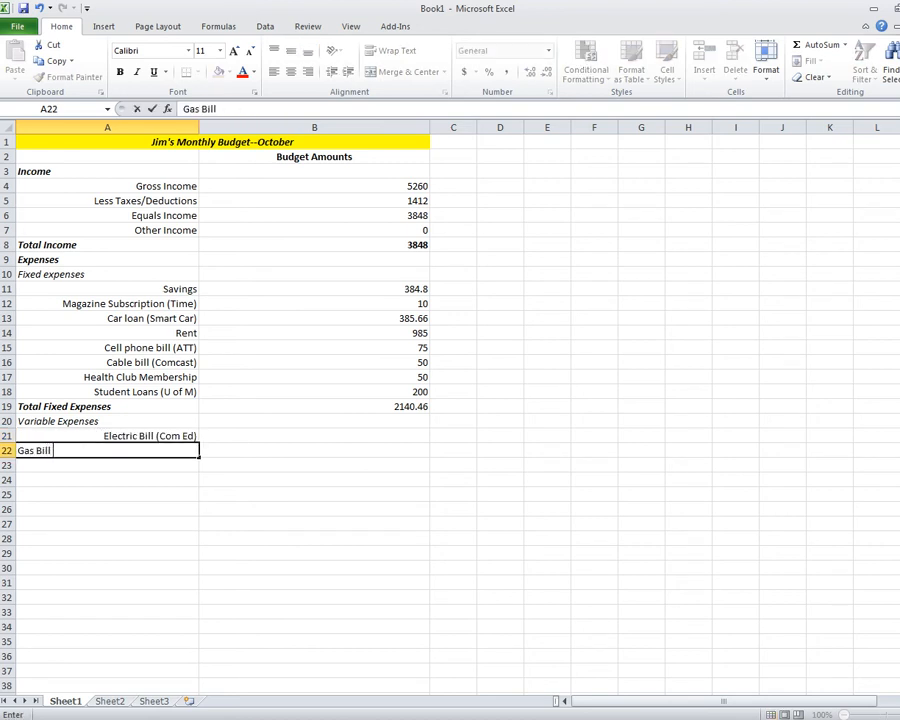
pyautogui.write(' (Nicor)')
pyautogui.press('Return')
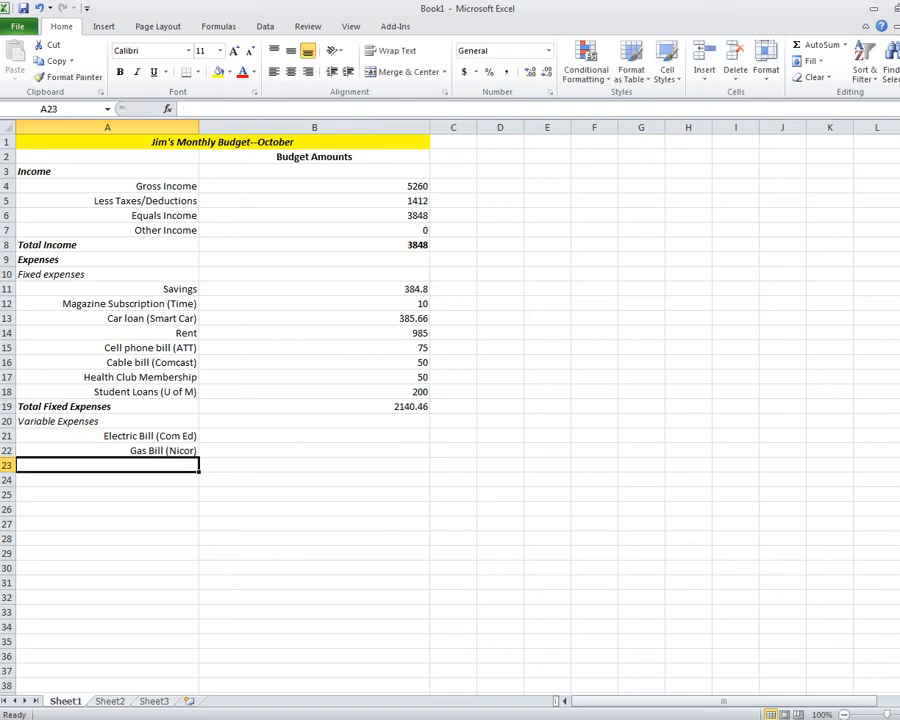
pyautogui.write('Gi')
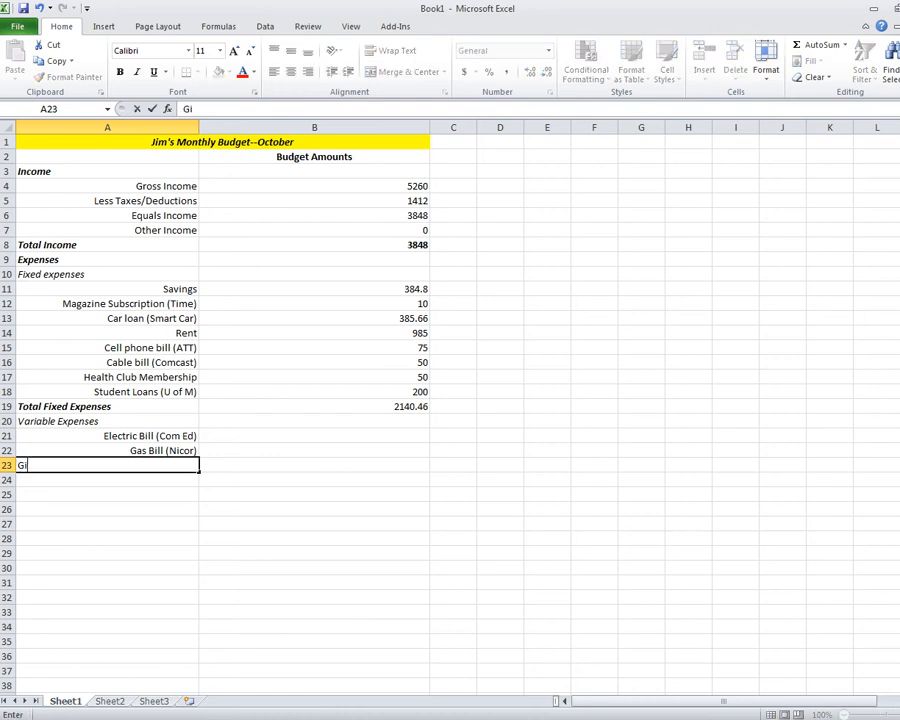
pyautogui.write('fts (Birthday)')
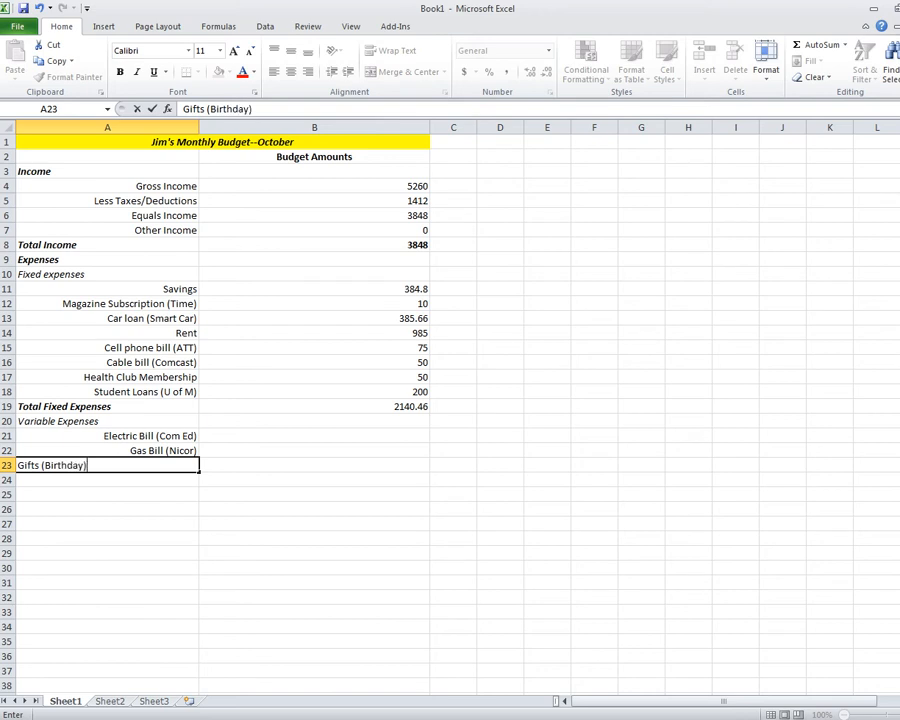
pyautogui.press('Return')
pyautogui.write('Ent')
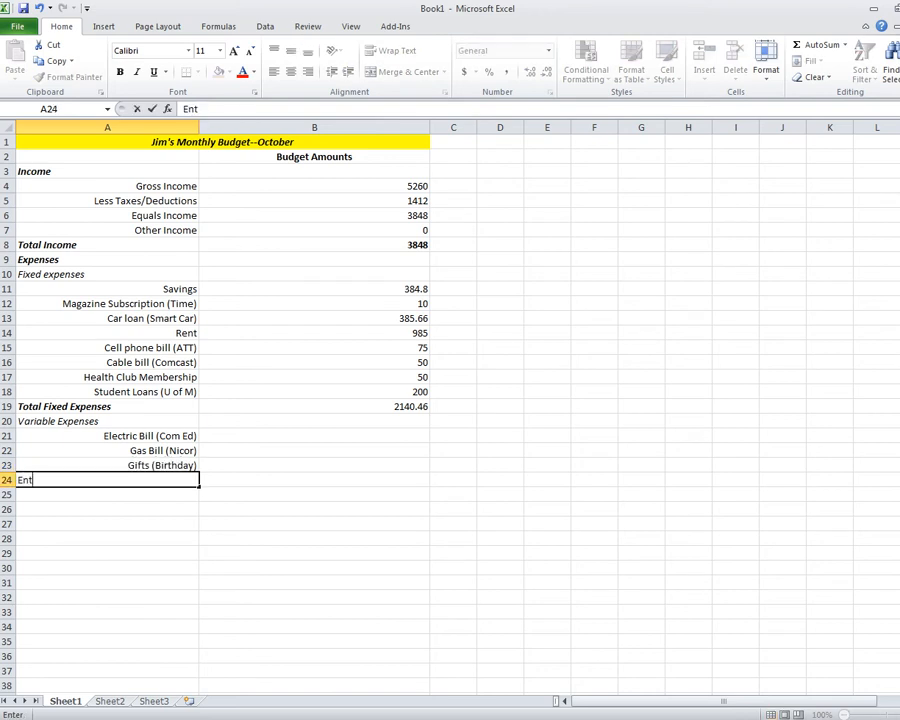
pyautogui.write('ertianment (')
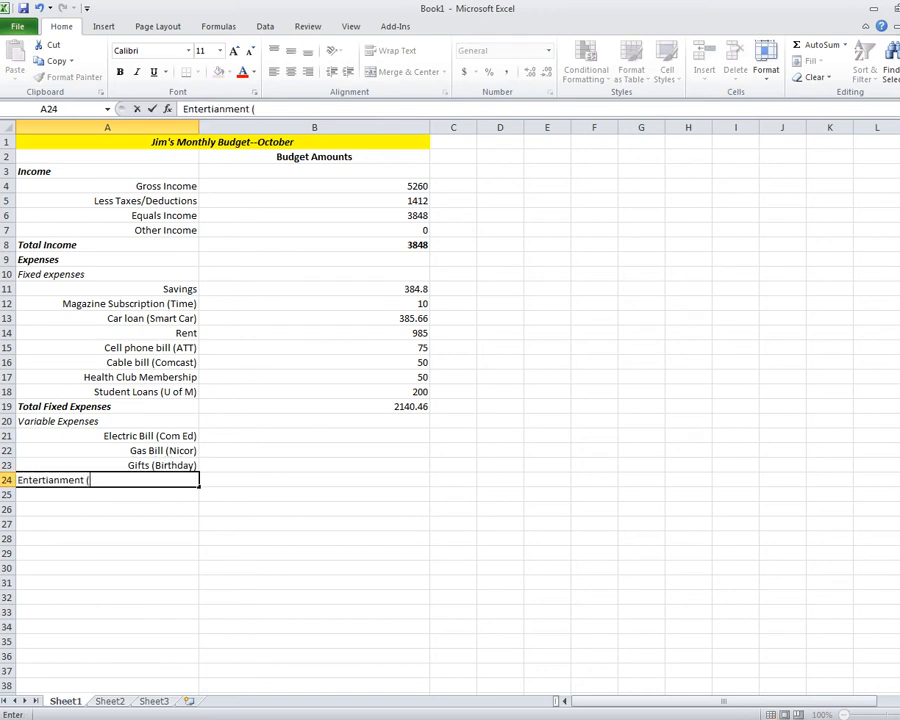
pyautogui.write('KISS concert)')
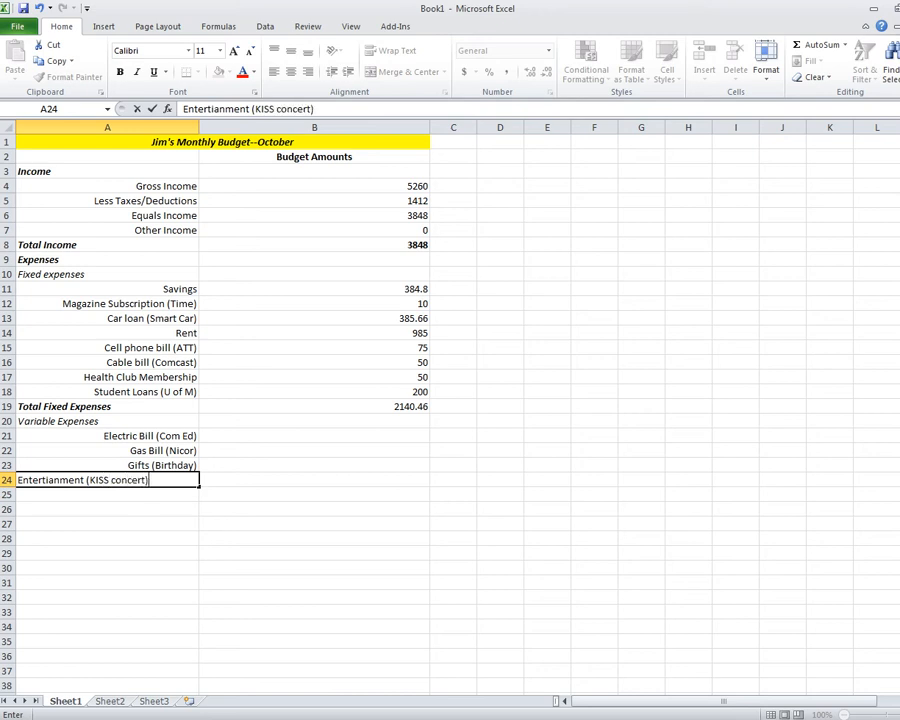
pyautogui.press('Return')
pyautogui.write('Grocerty')
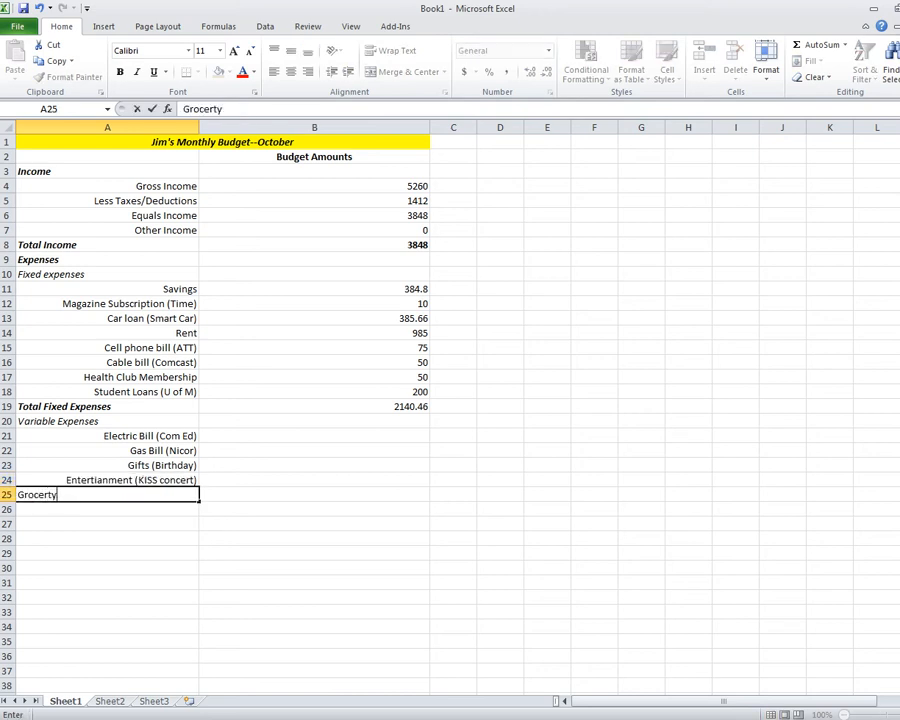
pyautogui.press('BackSpace')
pyautogui.press('BackSpace')
pyautogui.write('y Shoppin')
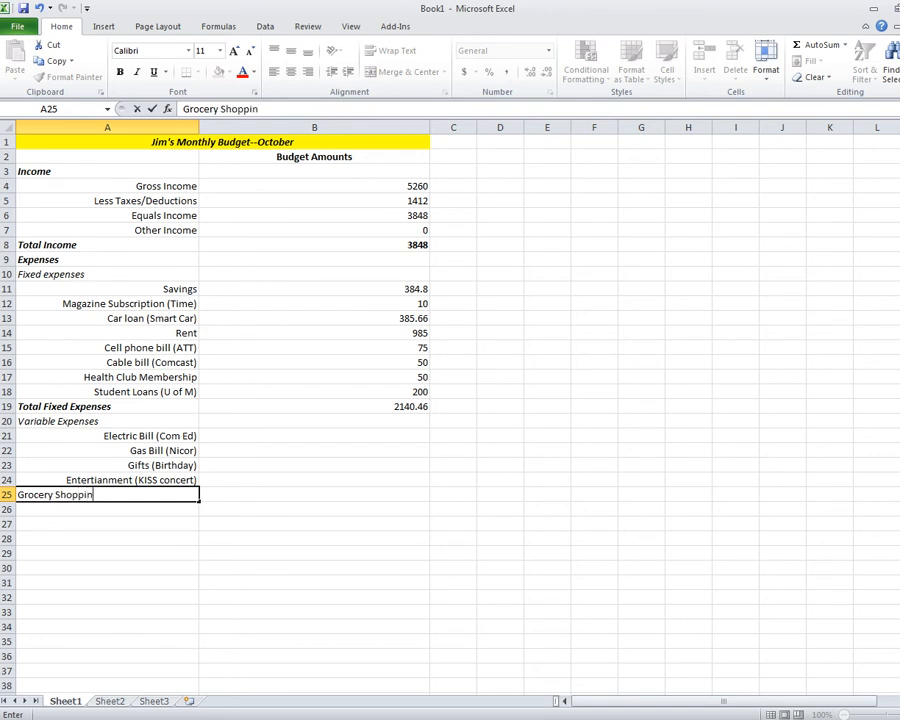
pyautogui.write('g')
pyautogui.press('Return')
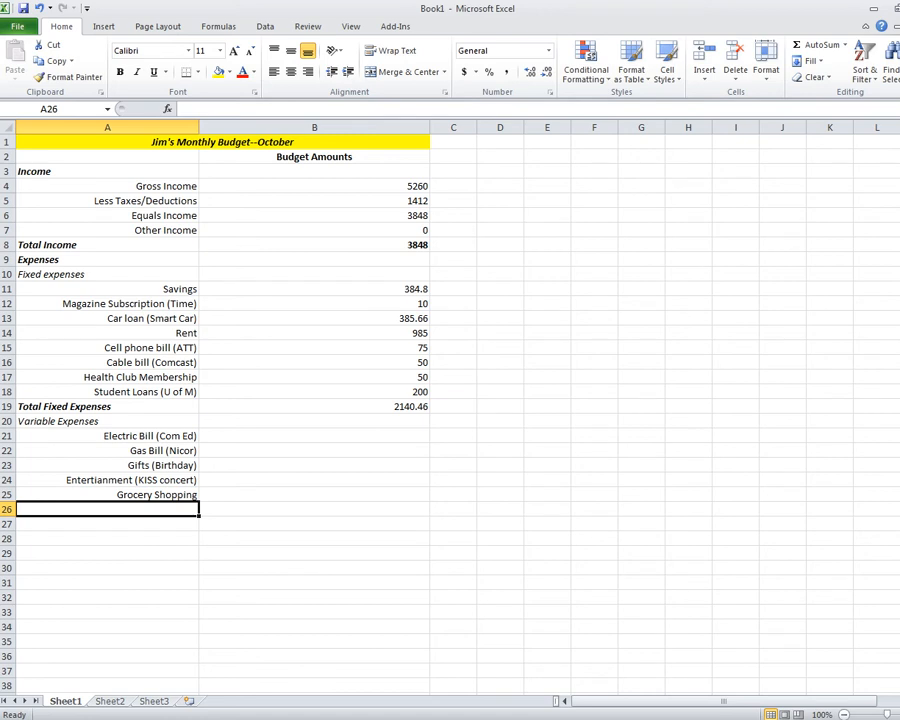
pyautogui.moveTo(150, 436); pyautogui.dragTo(150, 495)
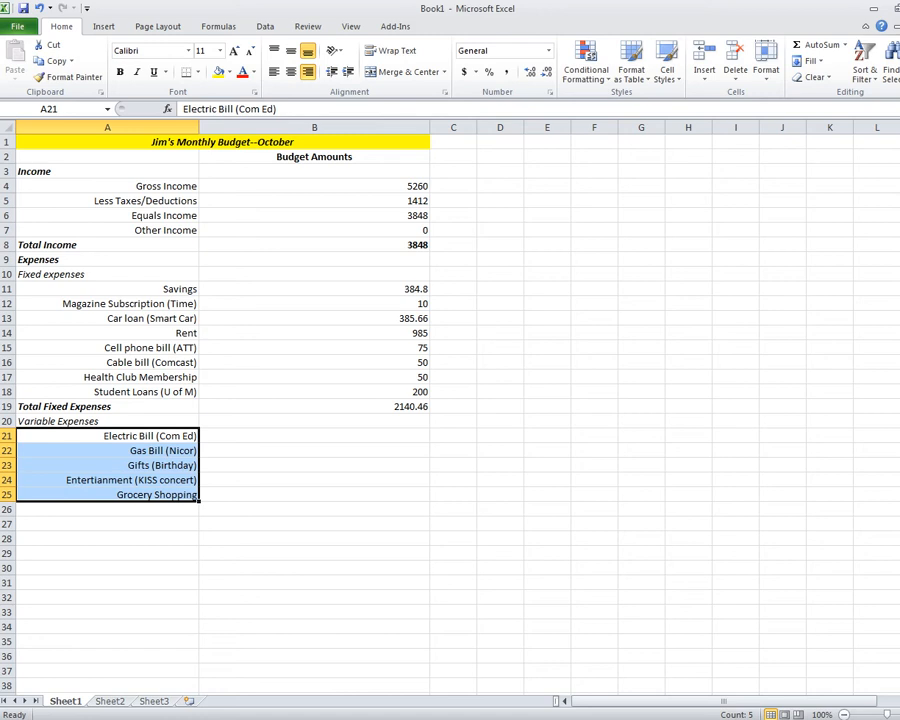
pyautogui.click(314, 436)
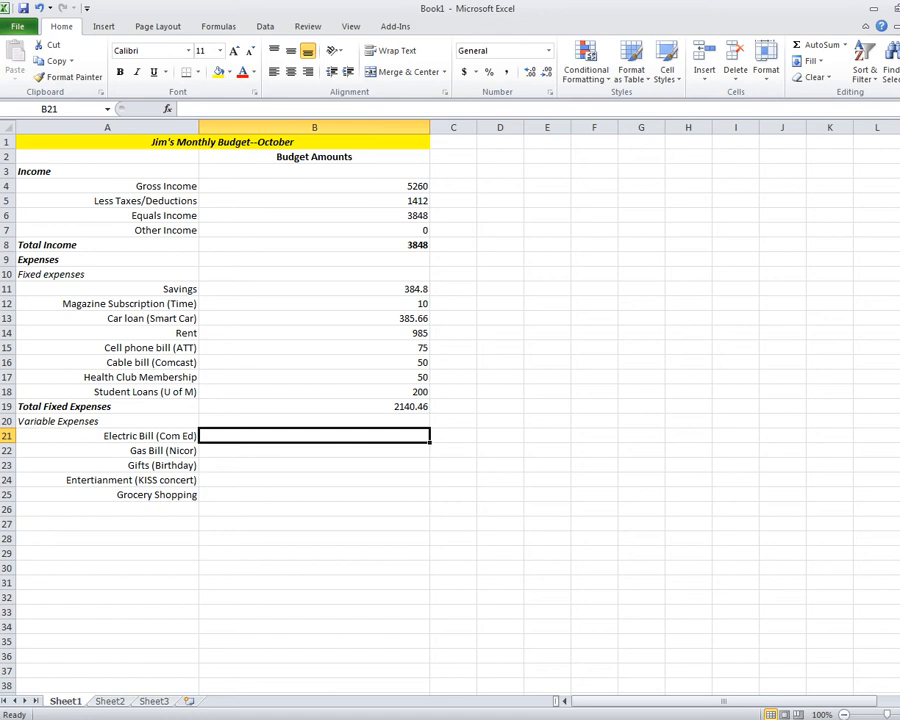
# Fill B21:B25 with 81, 95, 30, 45 and 335.
pyautogui.write('81')
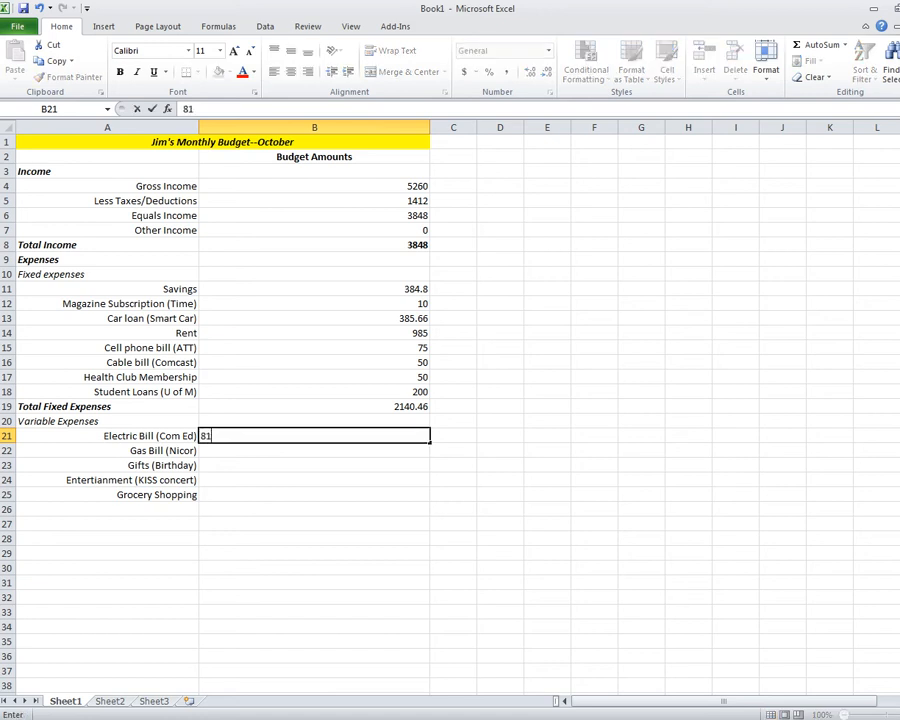
pyautogui.press('Return')
pyautogui.write('95')
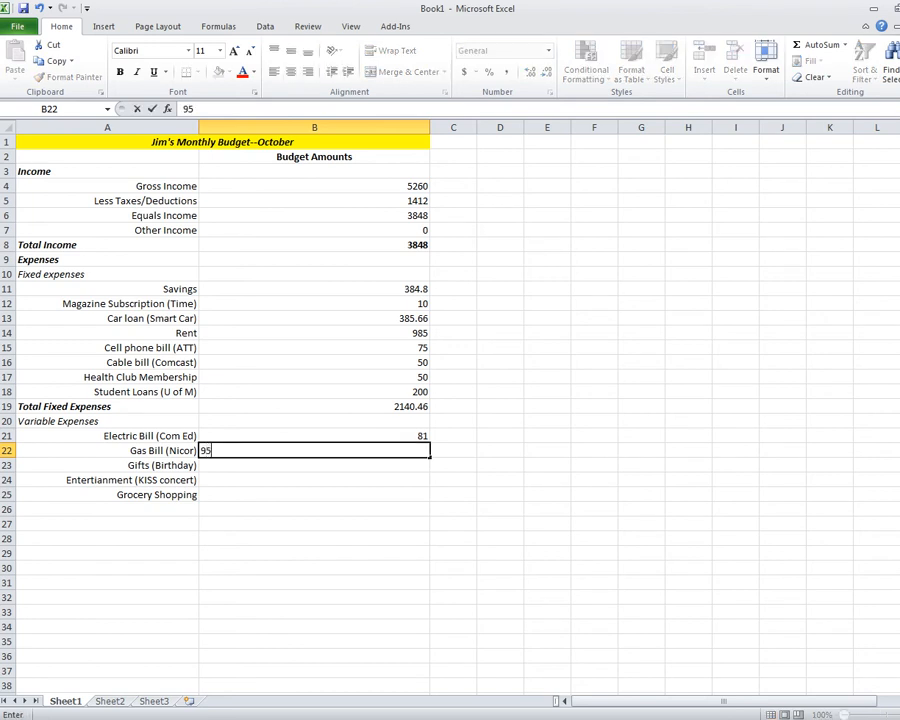
pyautogui.press('Return')
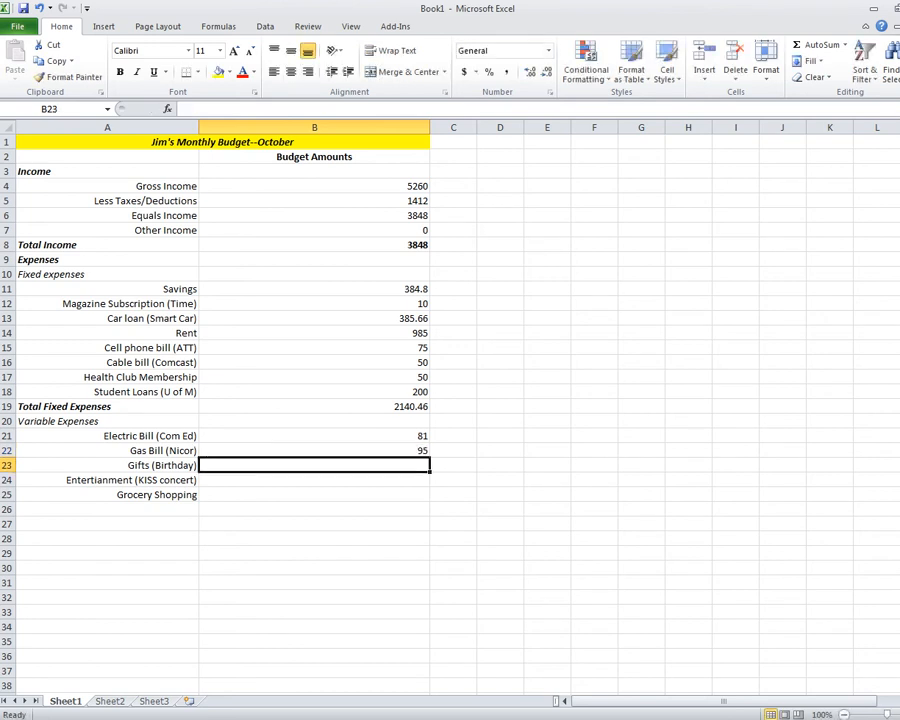
pyautogui.write('30')
pyautogui.press('Return')
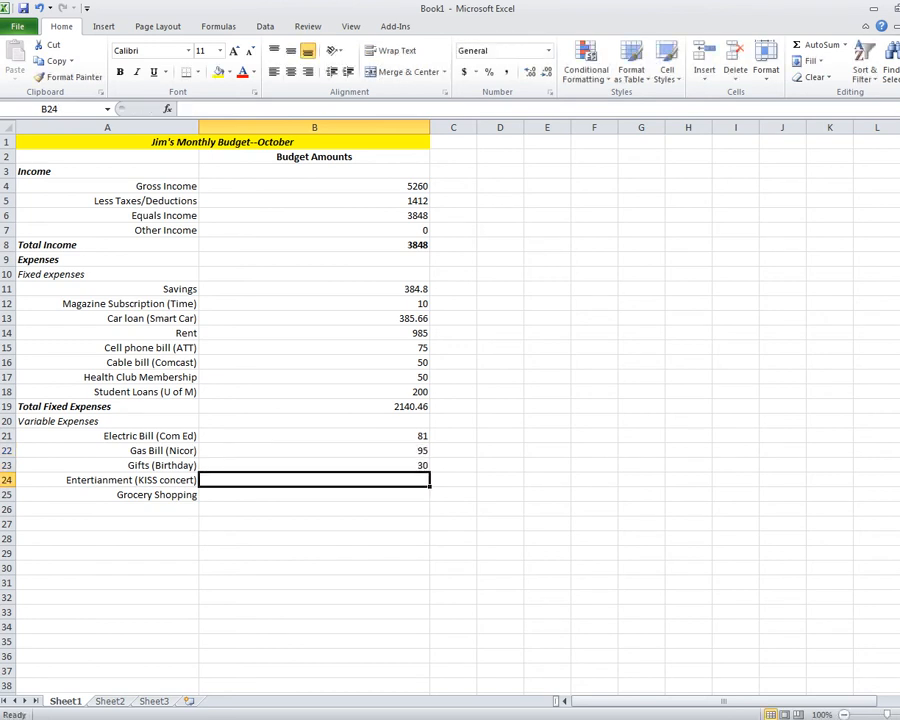
pyautogui.write('45')
pyautogui.press('Return')
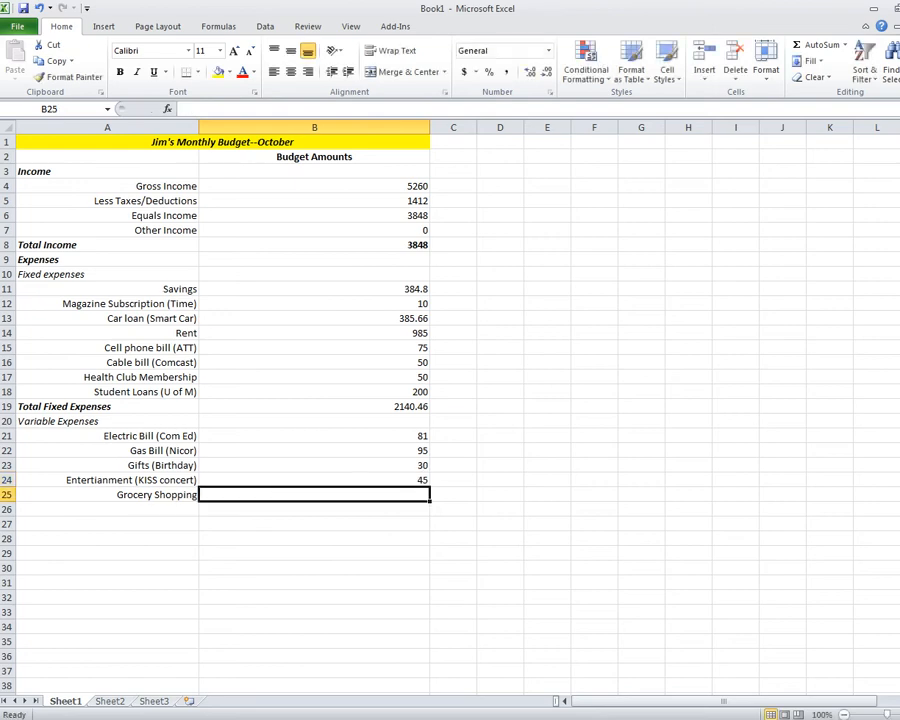
pyautogui.write('335')
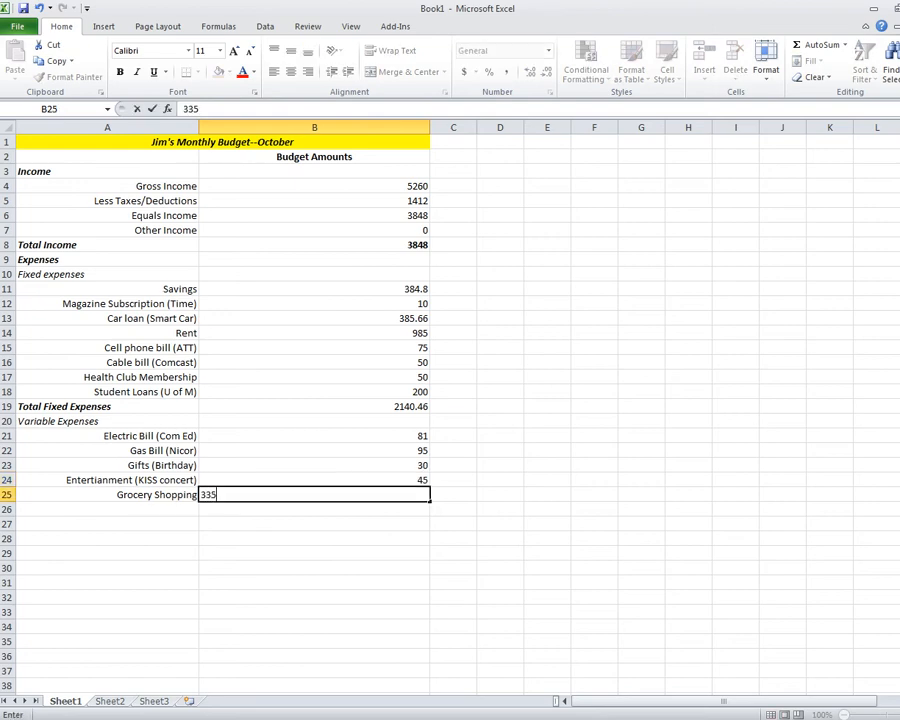
pyautogui.press('Return')
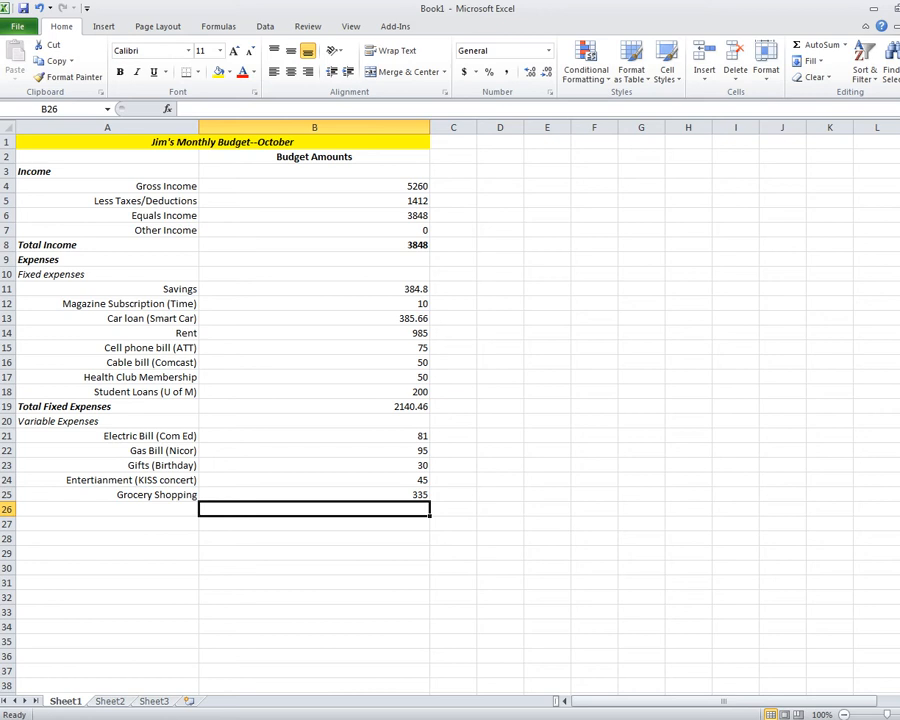
pyautogui.press('Left')
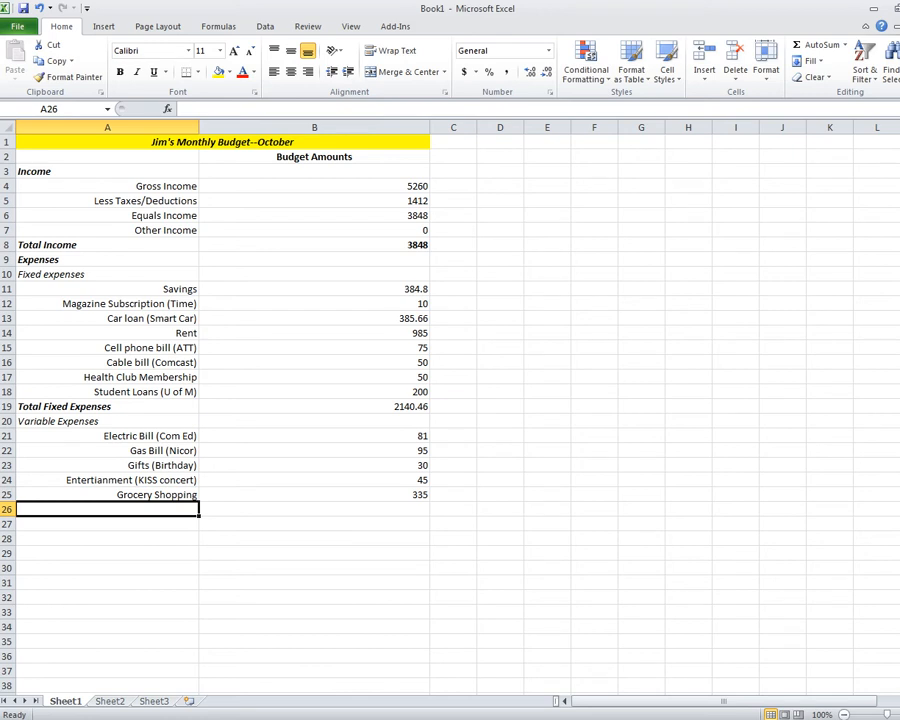
# Enter 'Total Variable Expenses' in A26, formatted bold, italic and left-aligned.
pyautogui.write('Total Varia')
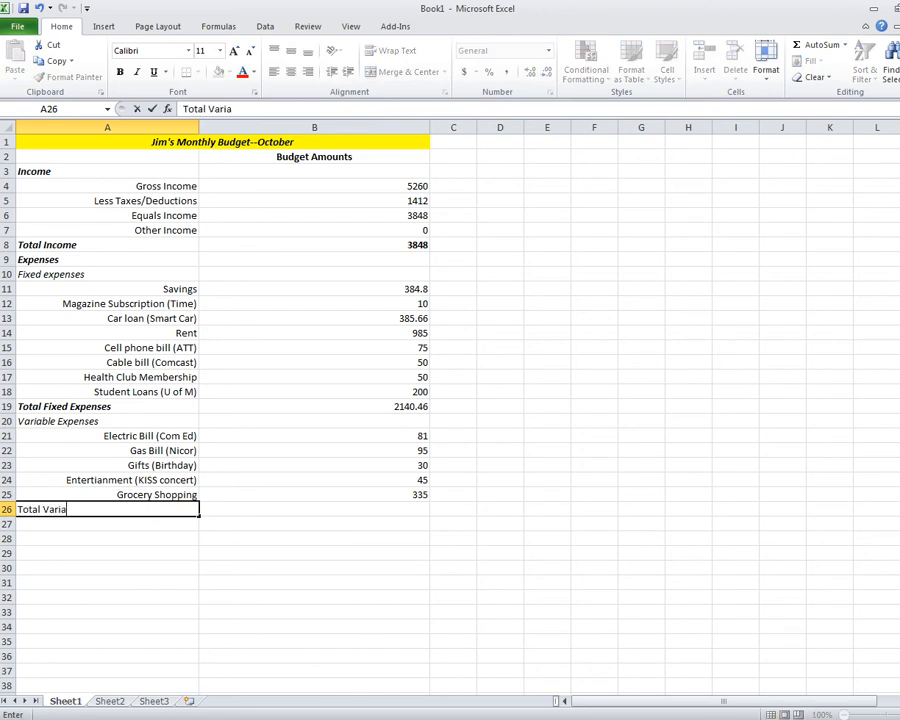
pyautogui.write('ble Expenses')
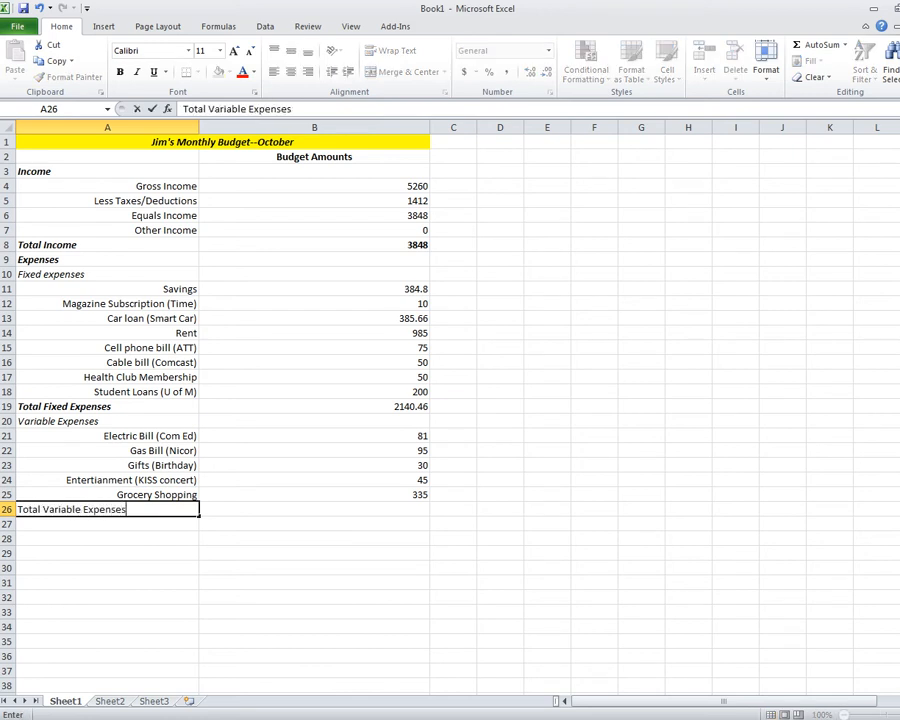
pyautogui.press('Return')
pyautogui.click(107, 510)
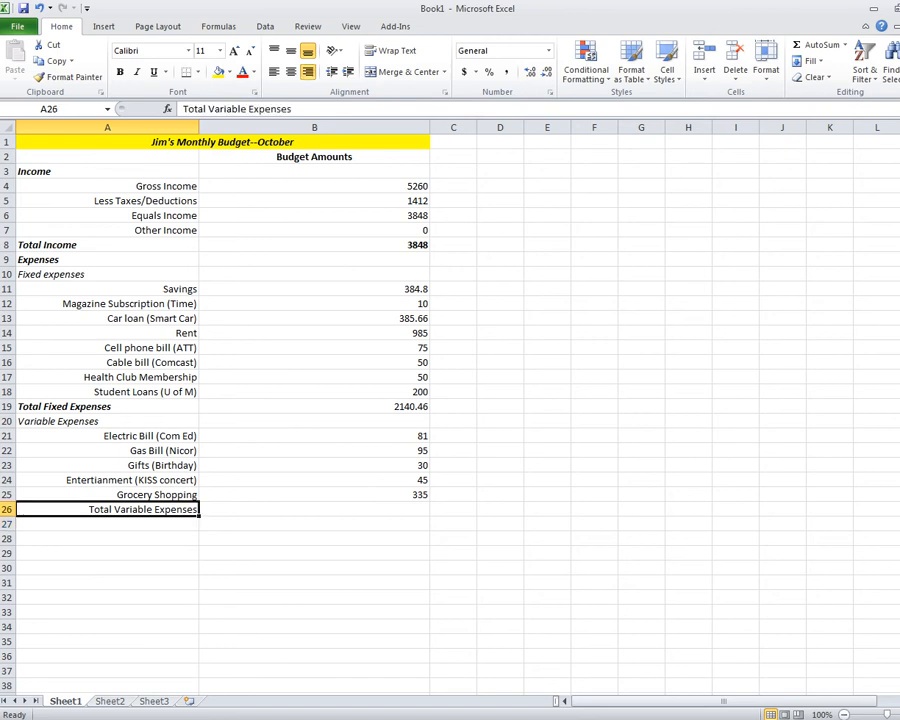
pyautogui.hotkey('ctrl', 'b')
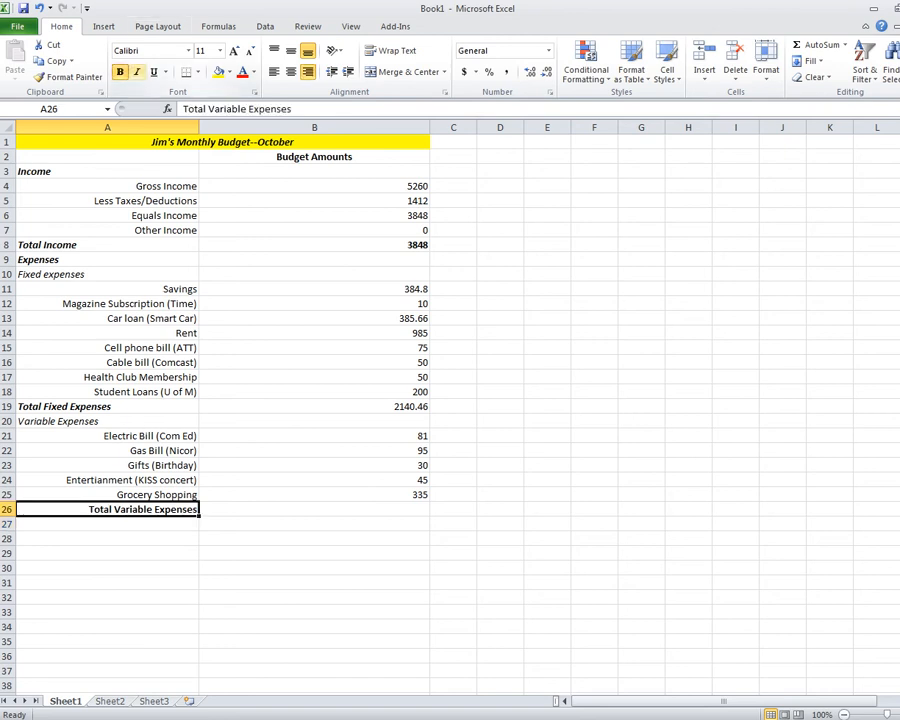
pyautogui.hotkey('ctrl', 'i')
pyautogui.click(273, 72)
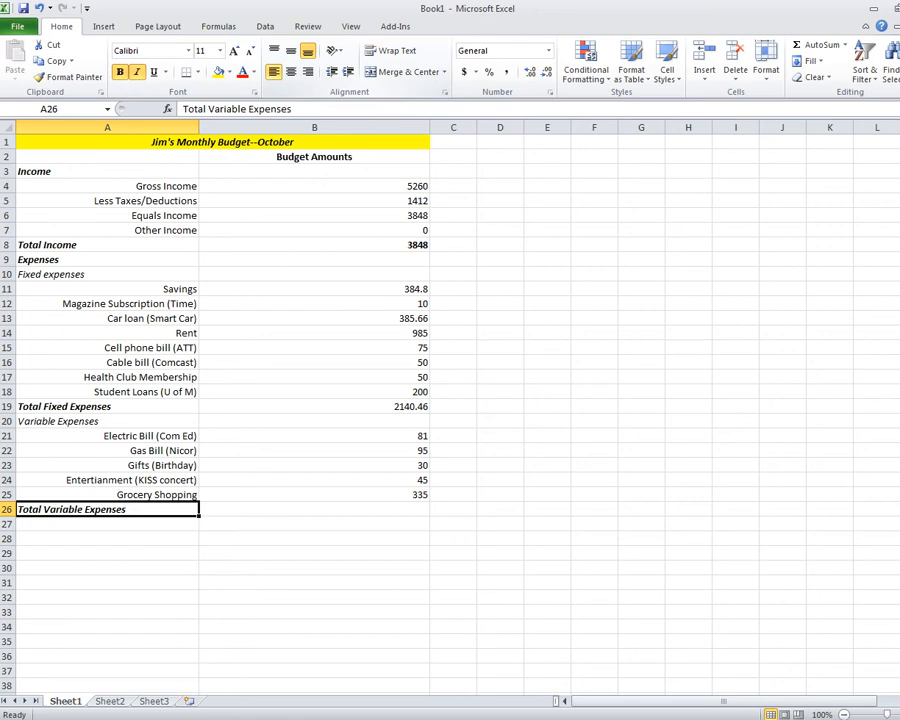
pyautogui.click(314, 509)
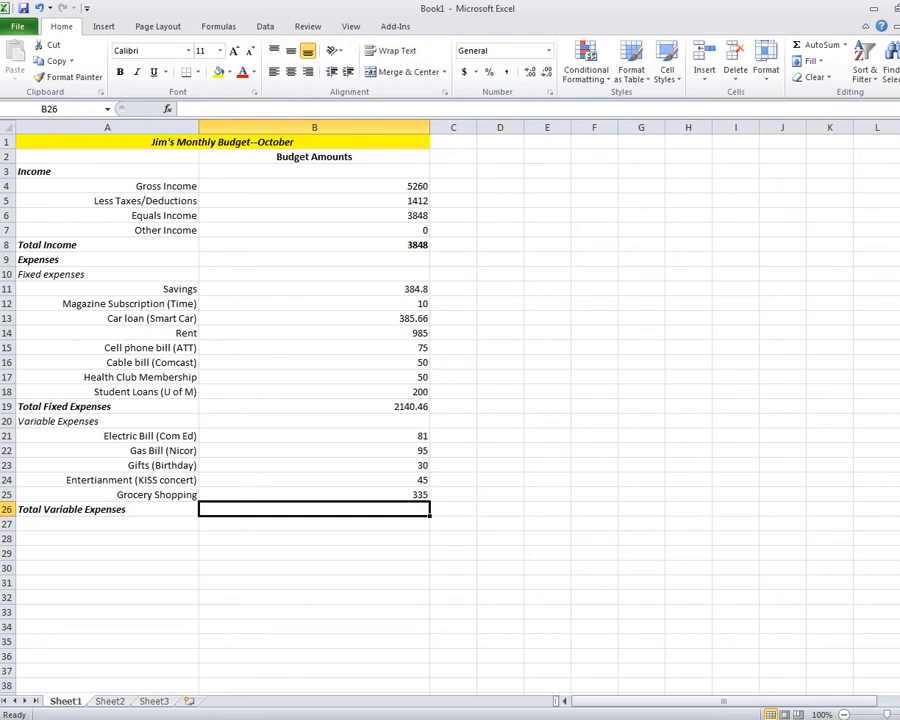
# Enter =SUM(B21:B25) in B26 so the variable expenses total shows 586.
pyautogui.write('=sum(')
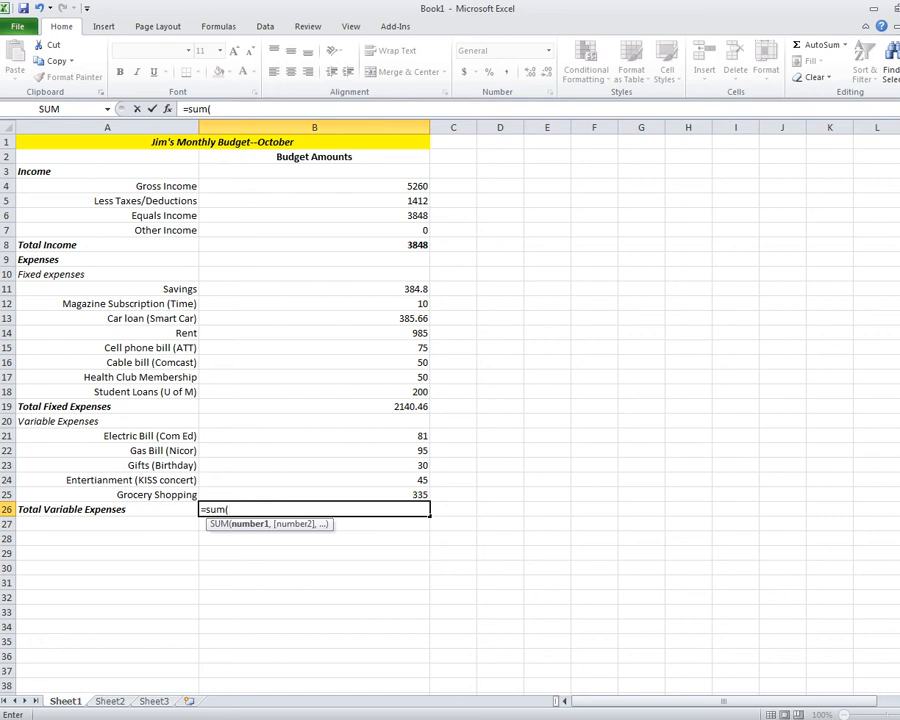
pyautogui.click(314, 436)
pyautogui.moveTo(420, 436); pyautogui.dragTo(420, 497)
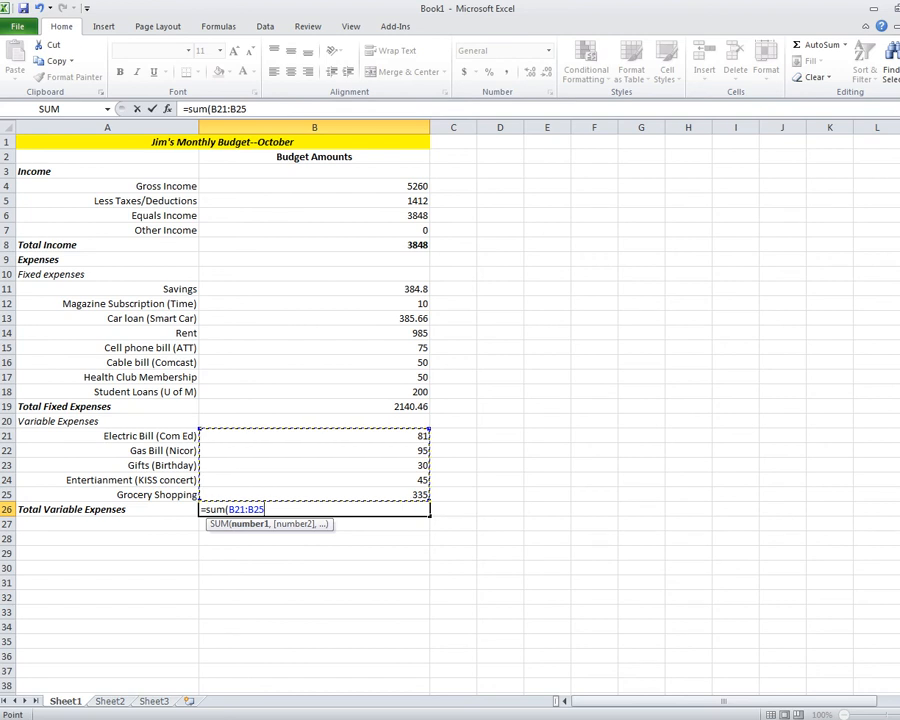
pyautogui.write(')')
pyautogui.press('Return')
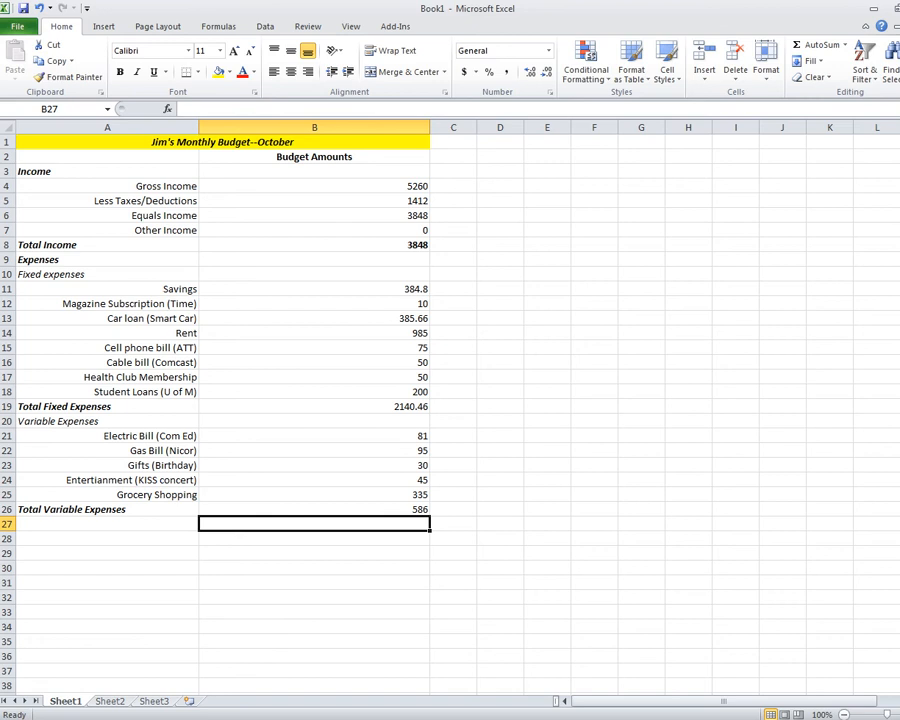
pyautogui.click(314, 509)
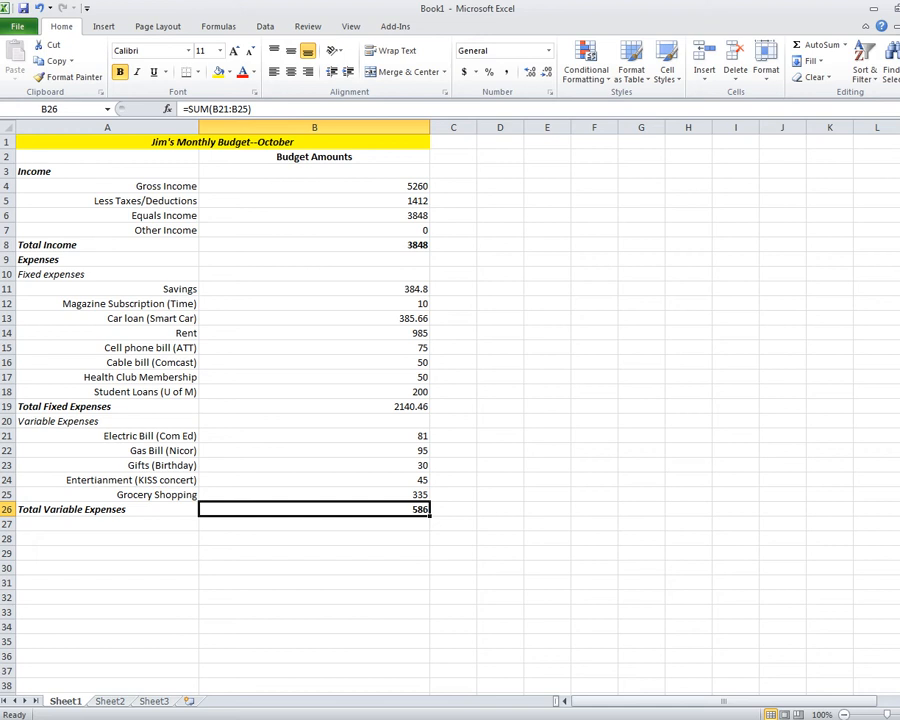
# Bold the 2140.46 Total Fixed Expenses amount in B19.
pyautogui.click(314, 407)
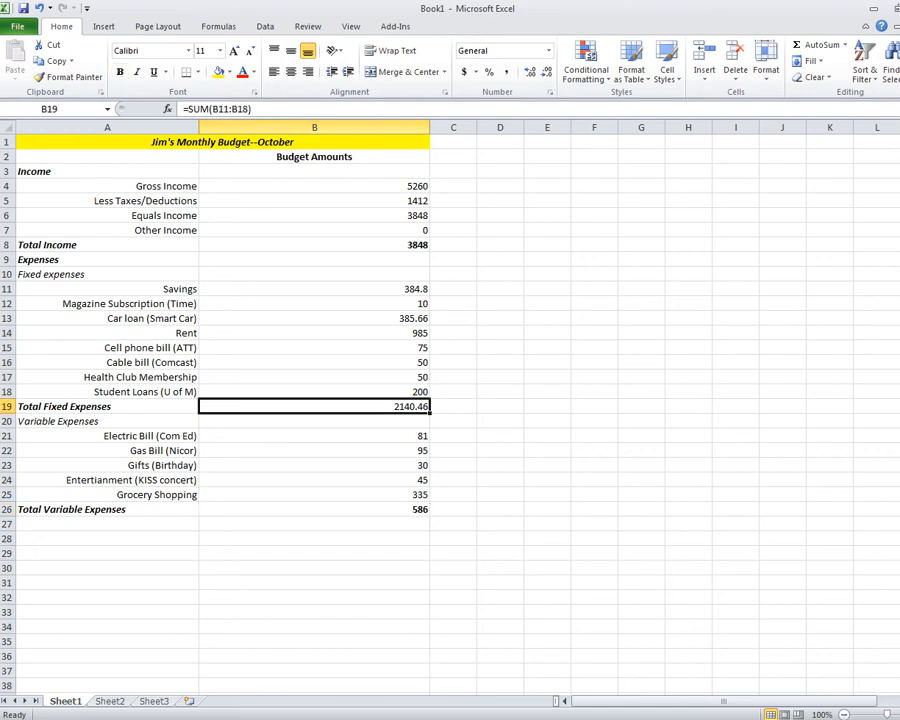
pyautogui.click(120, 72)
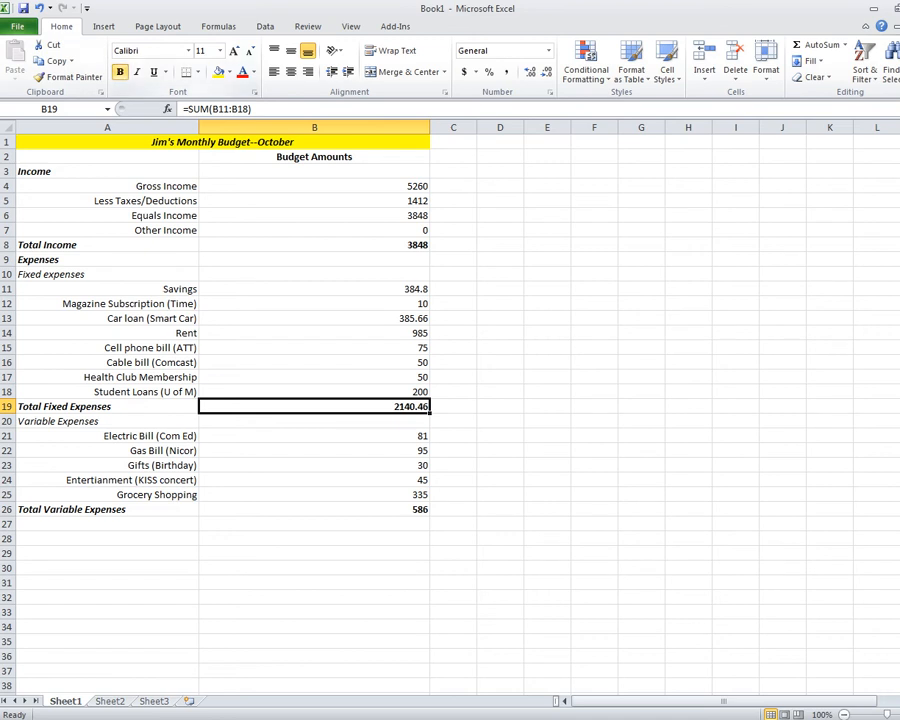
pyautogui.click(500, 568)
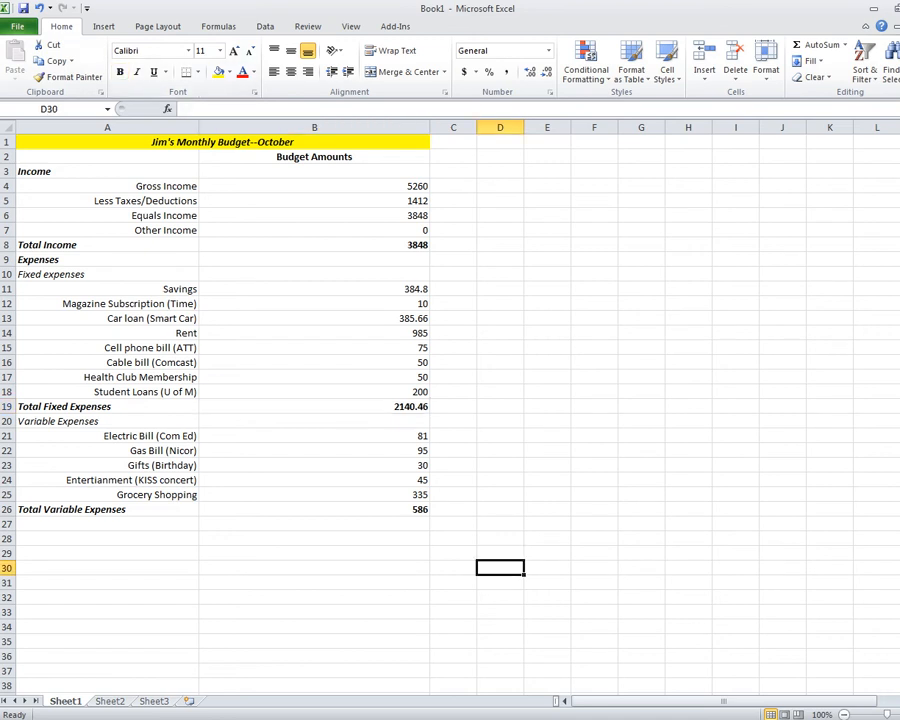
pyautogui.click(107, 524)
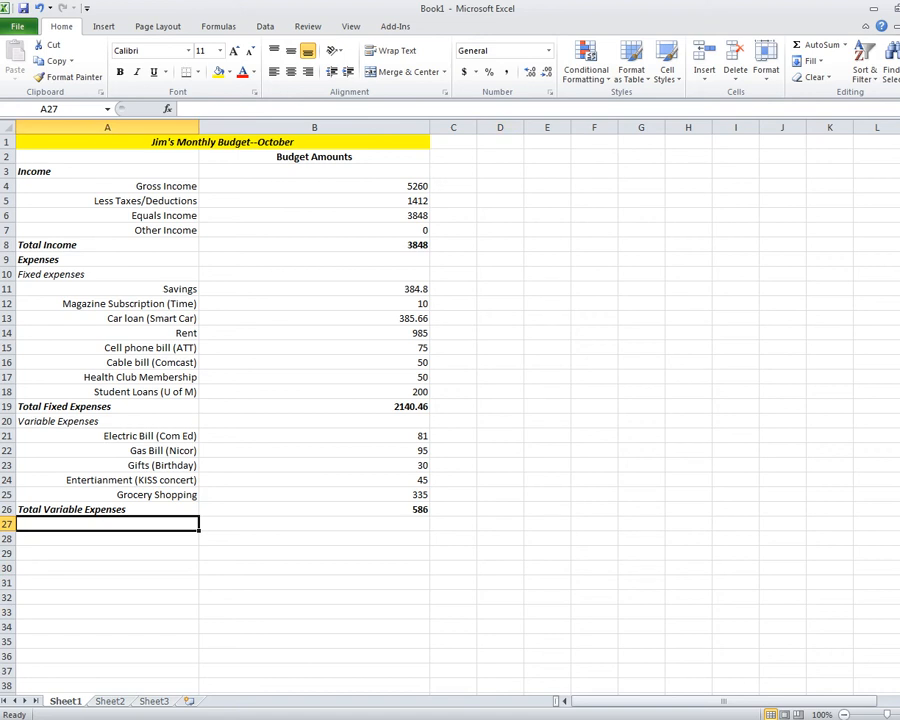
# Enter 'Total Expenses (Fixed + Variable)' in A27 in bold italic, left-aligned.
pyautogui.write('Tota')
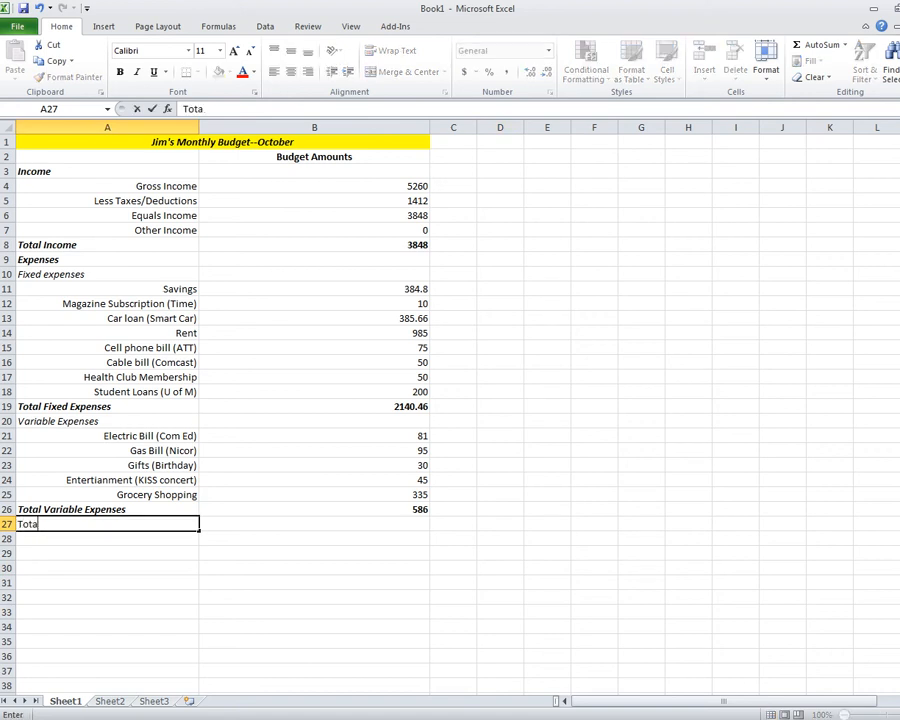
pyautogui.write('l Expenses ')
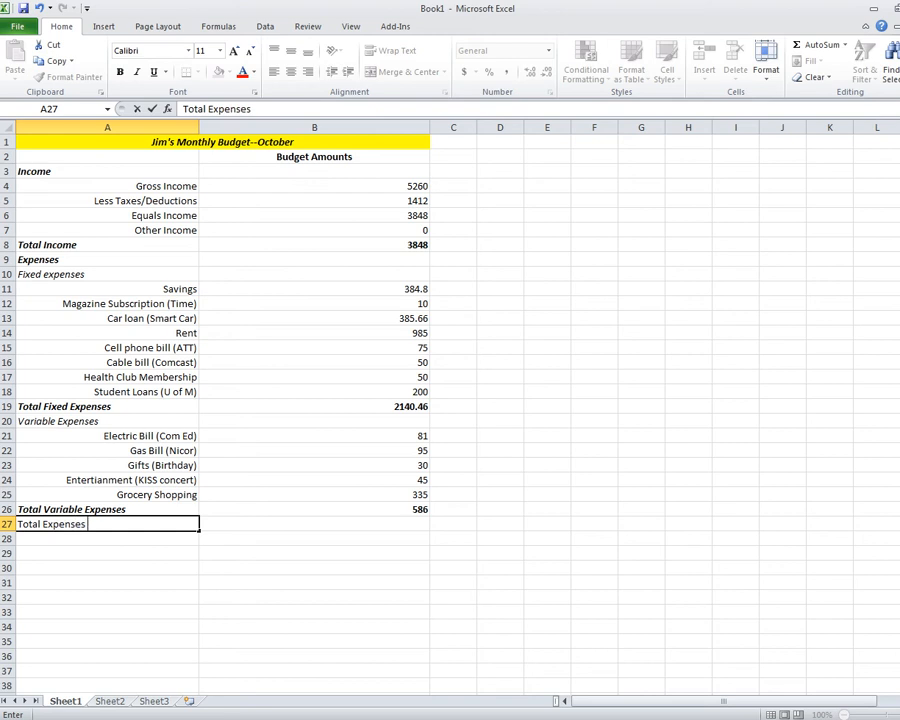
pyautogui.write('(Fixed)')
pyautogui.press('BackSpace')
pyautogui.write('+ Var')
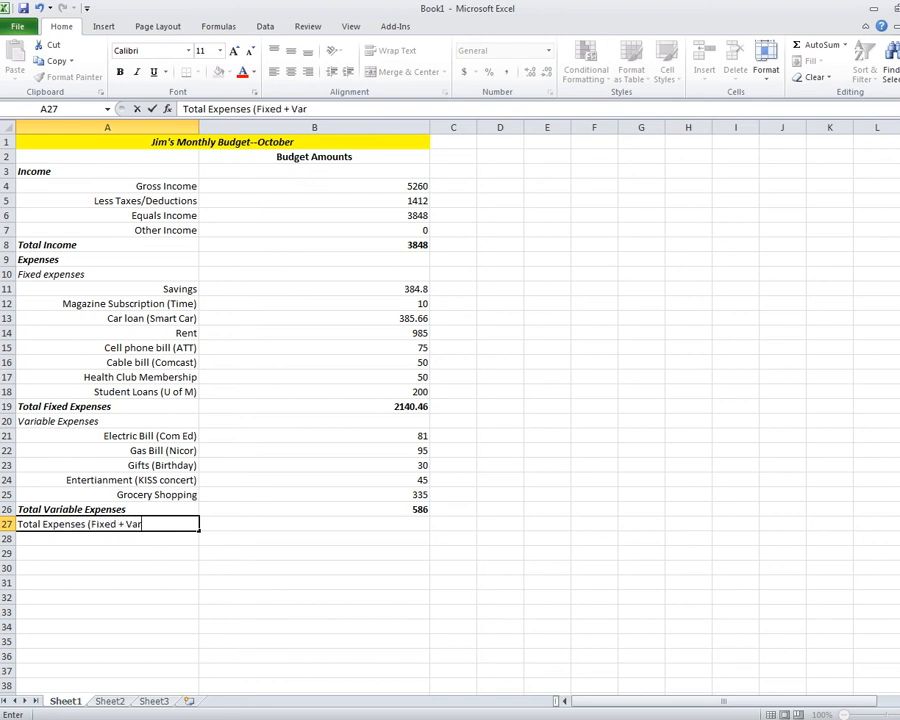
pyautogui.write('iable)')
pyautogui.press('Return')
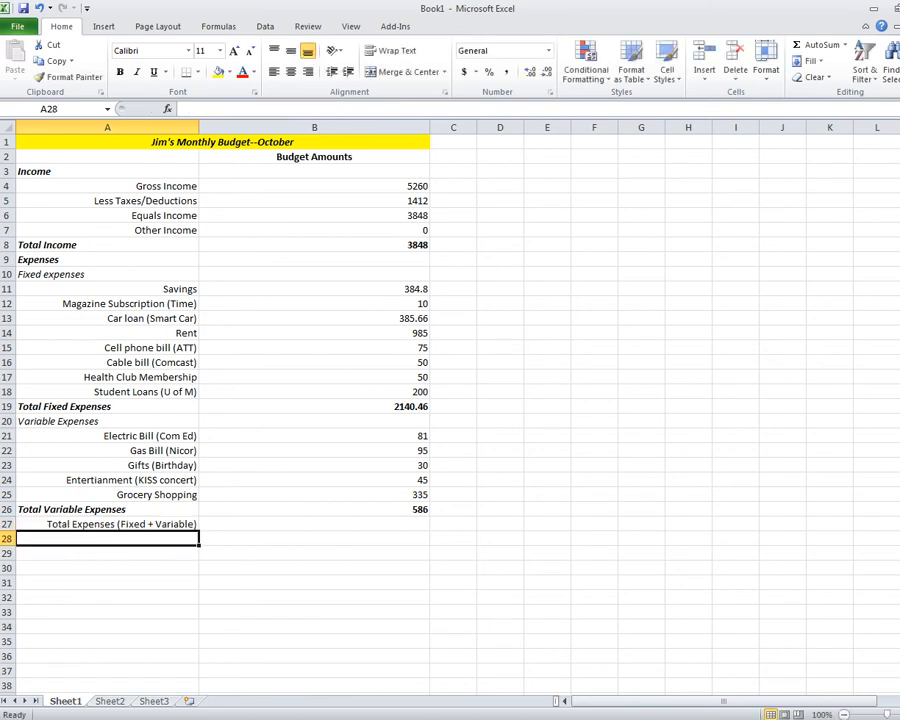
pyautogui.click(107, 524)
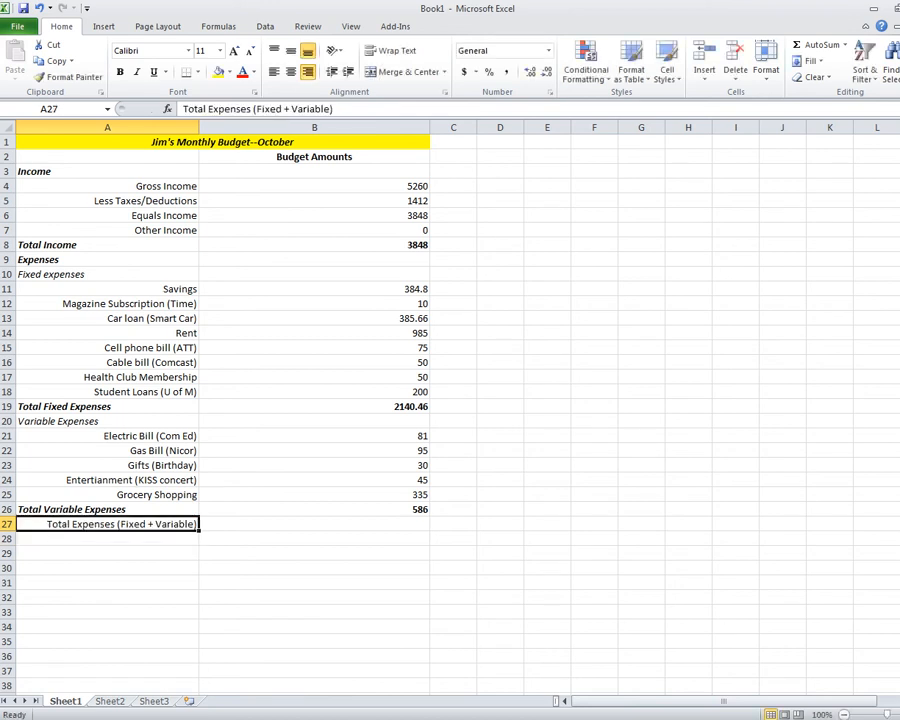
pyautogui.click(120, 72)
pyautogui.click(137, 72)
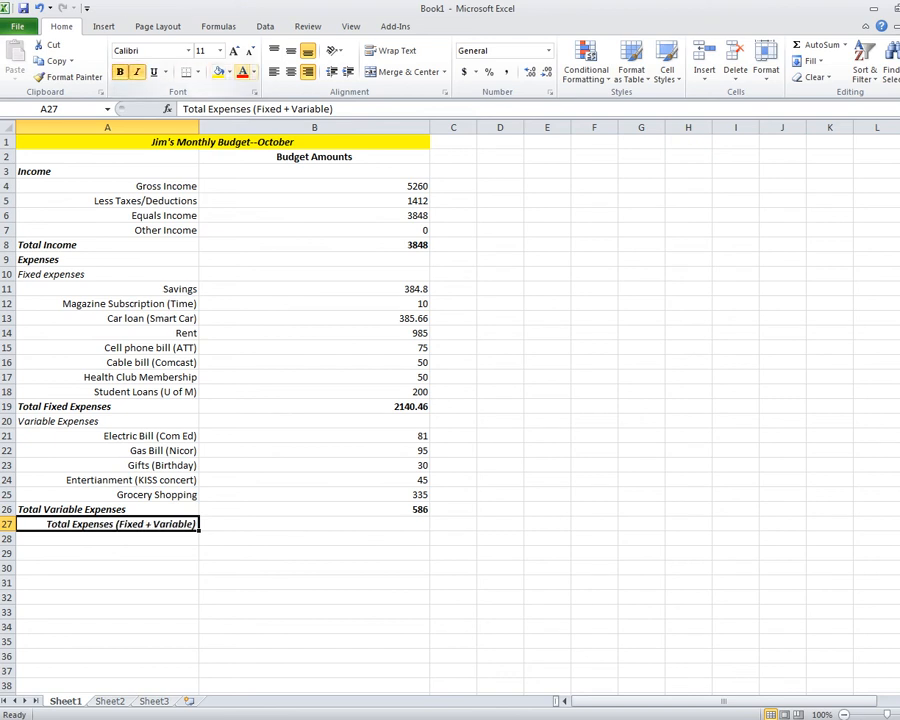
pyautogui.click(274, 72)
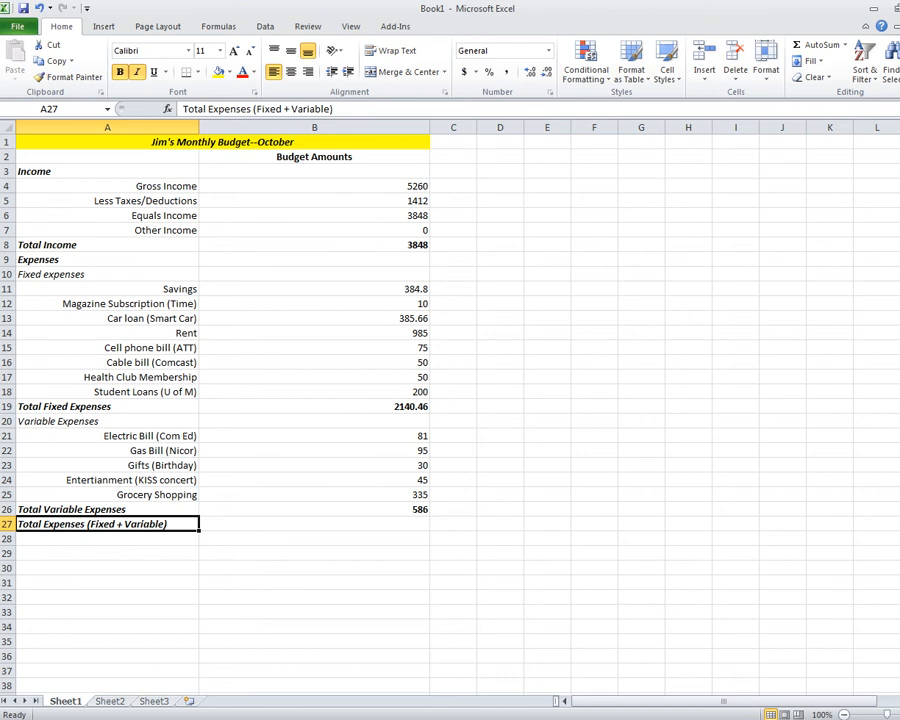
pyautogui.click(314, 524)
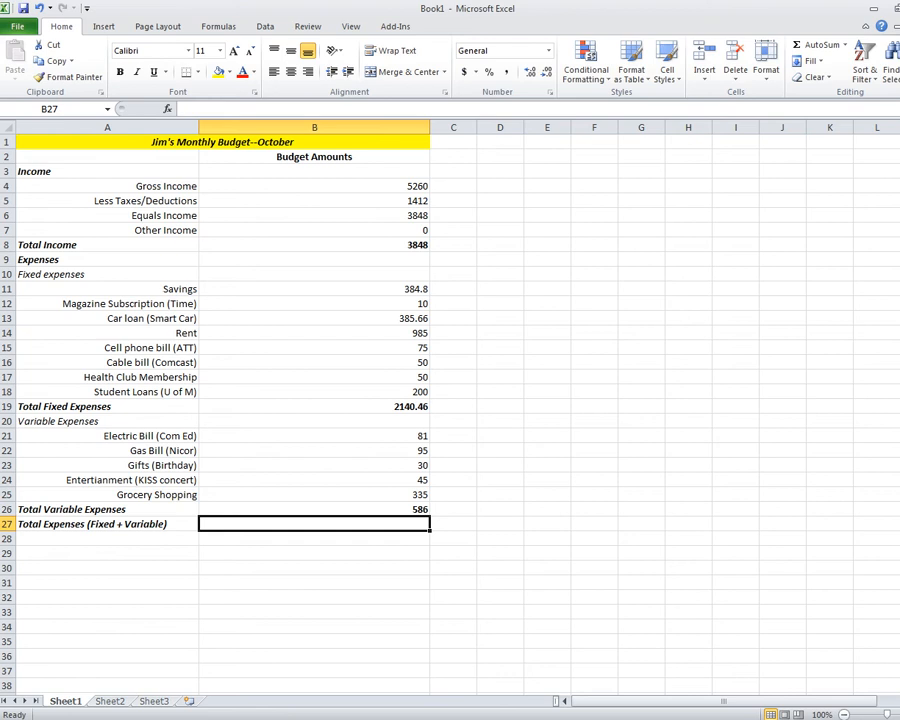
# Enter =B19+B26 in B27, giving 2726.46, and make the result bold.
pyautogui.write('=')
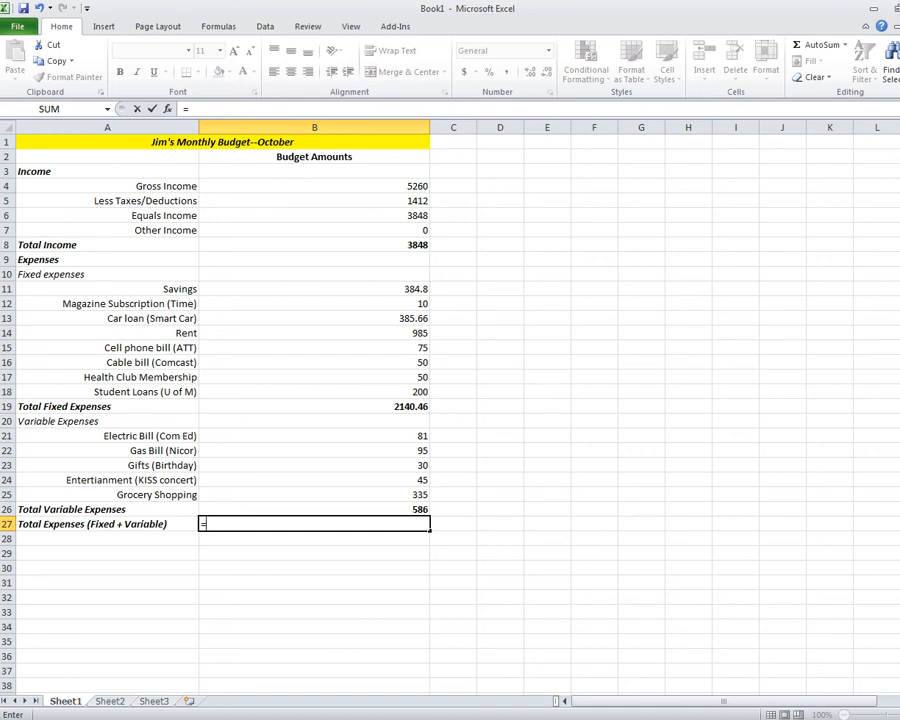
pyautogui.click(314, 407)
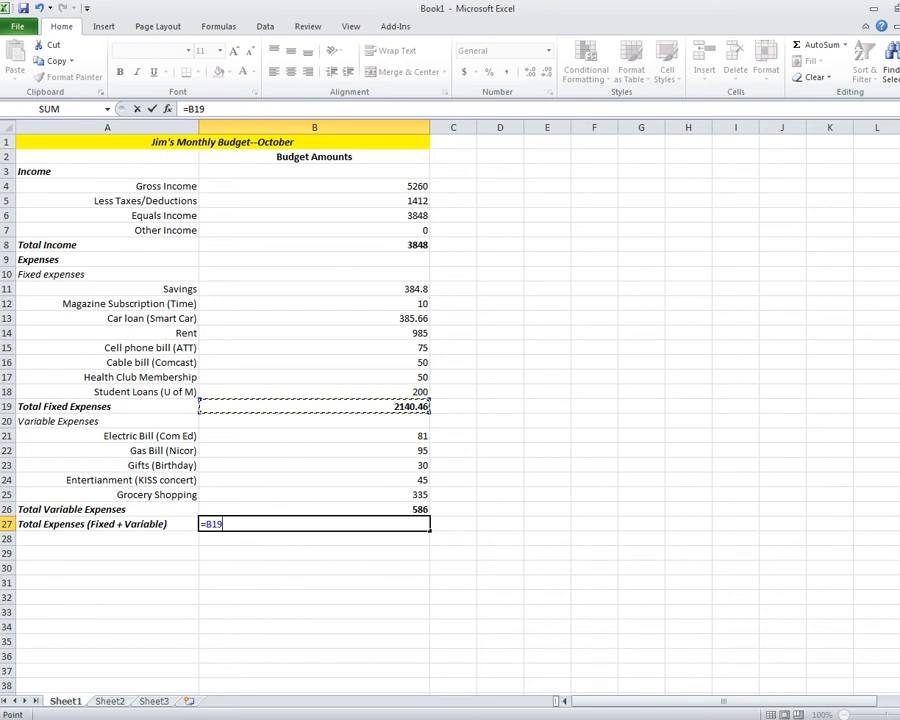
pyautogui.write('+')
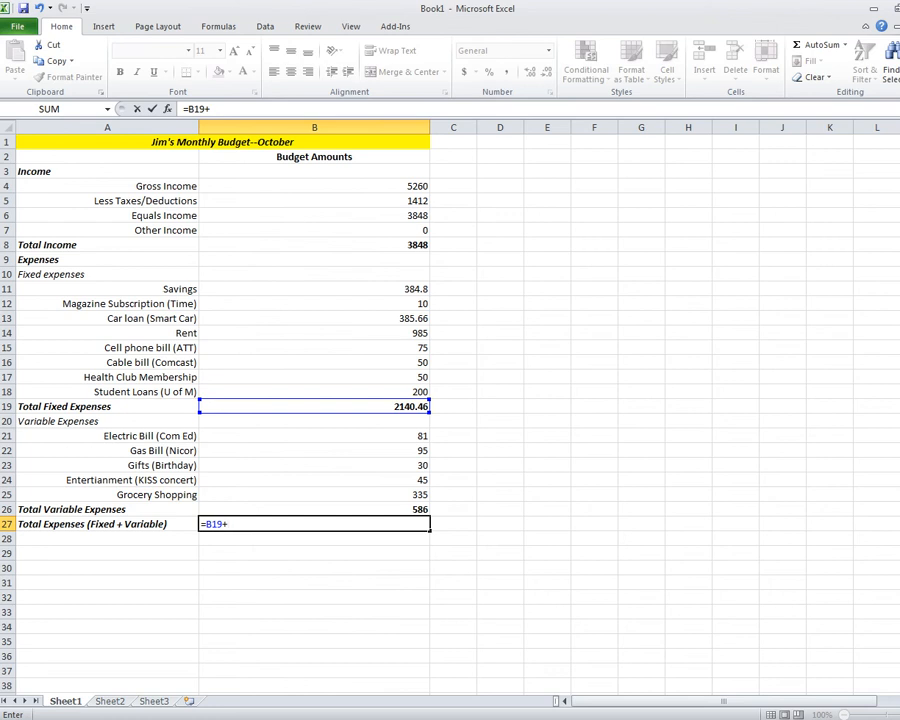
pyautogui.click(314, 510)
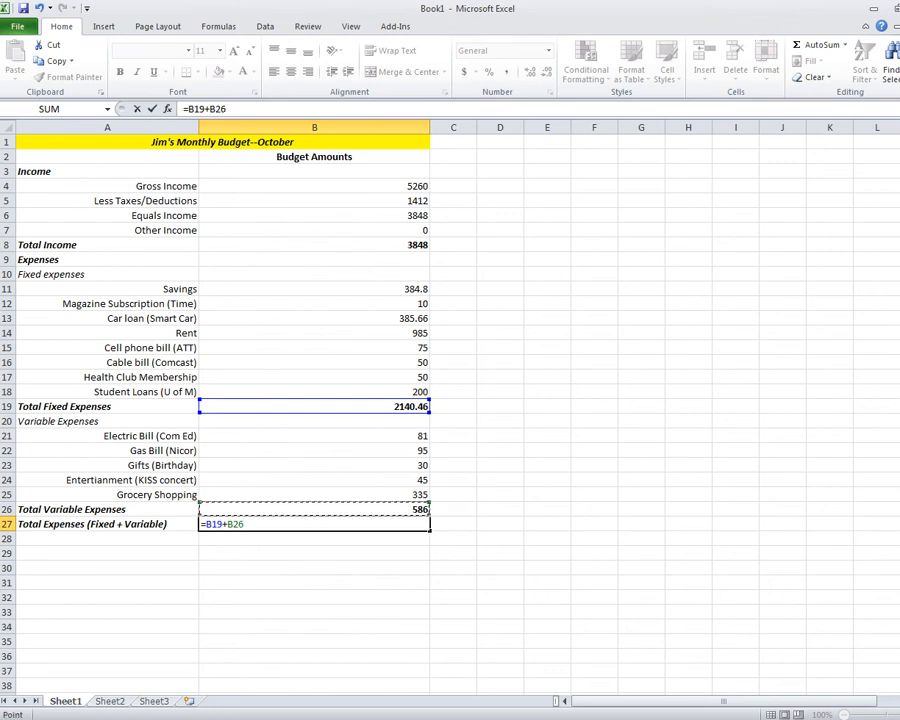
pyautogui.press('Return')
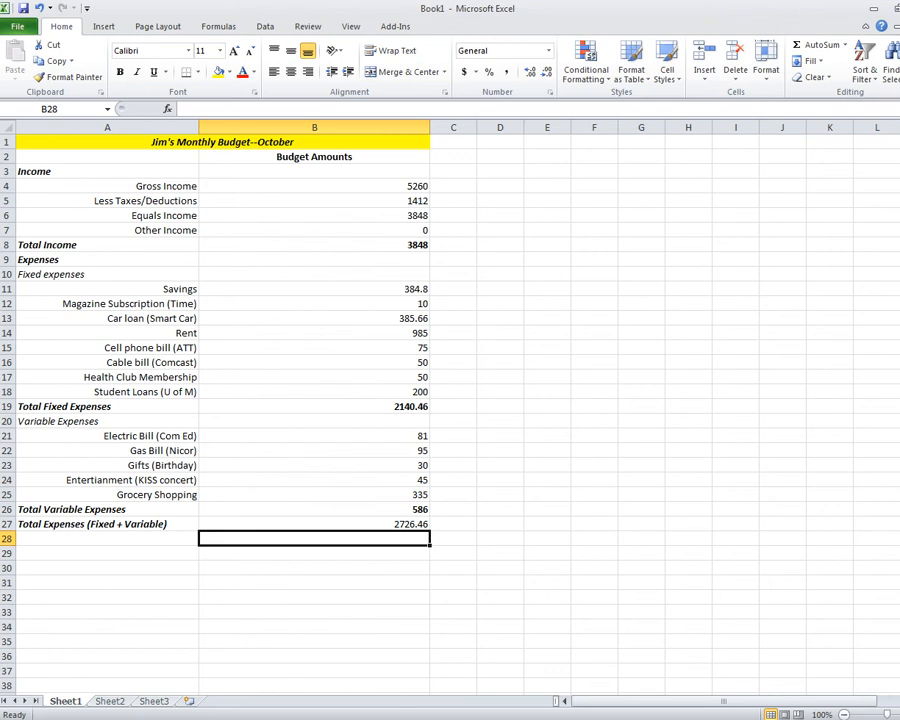
pyautogui.click(314, 524)
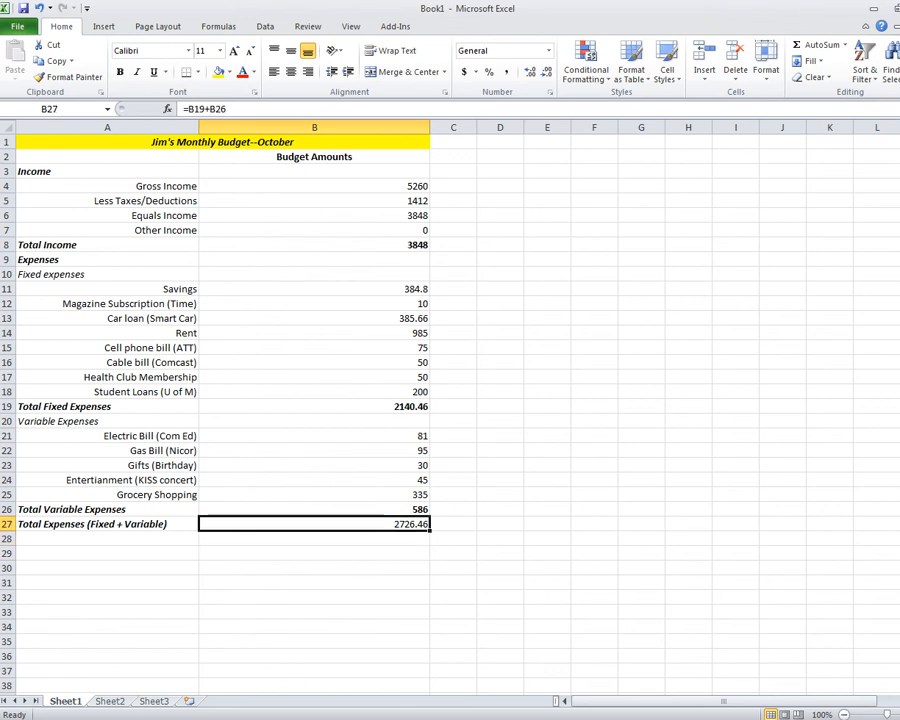
pyautogui.click(120, 72)
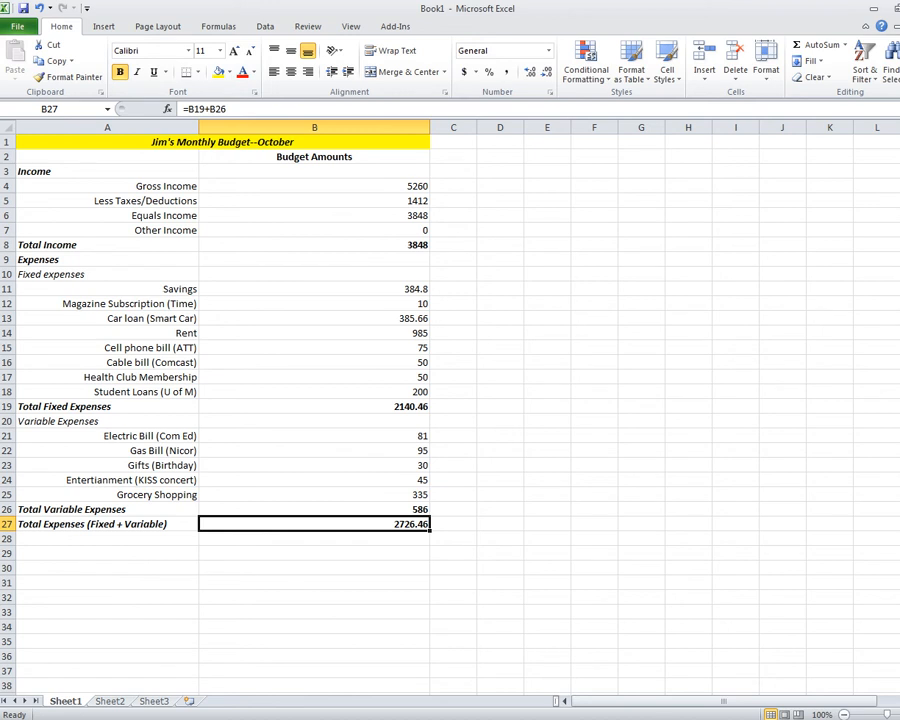
pyautogui.click(107, 539)
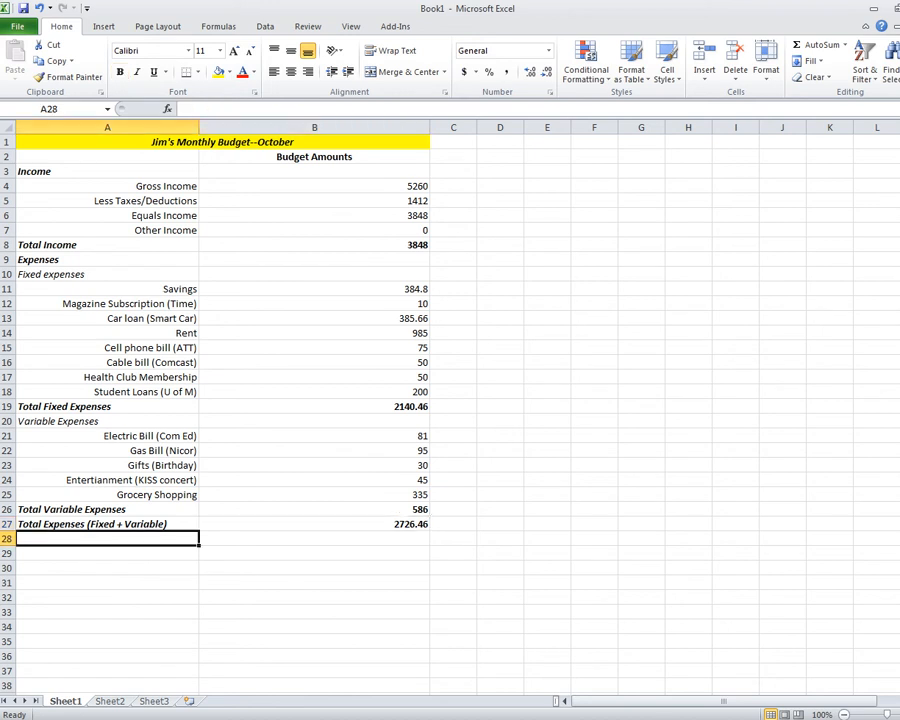
# Enter 'Total Income-Total Expenses=Budget Surplus/Deficit' in A28 and widen column A to fit it.
pyautogui.write('T')
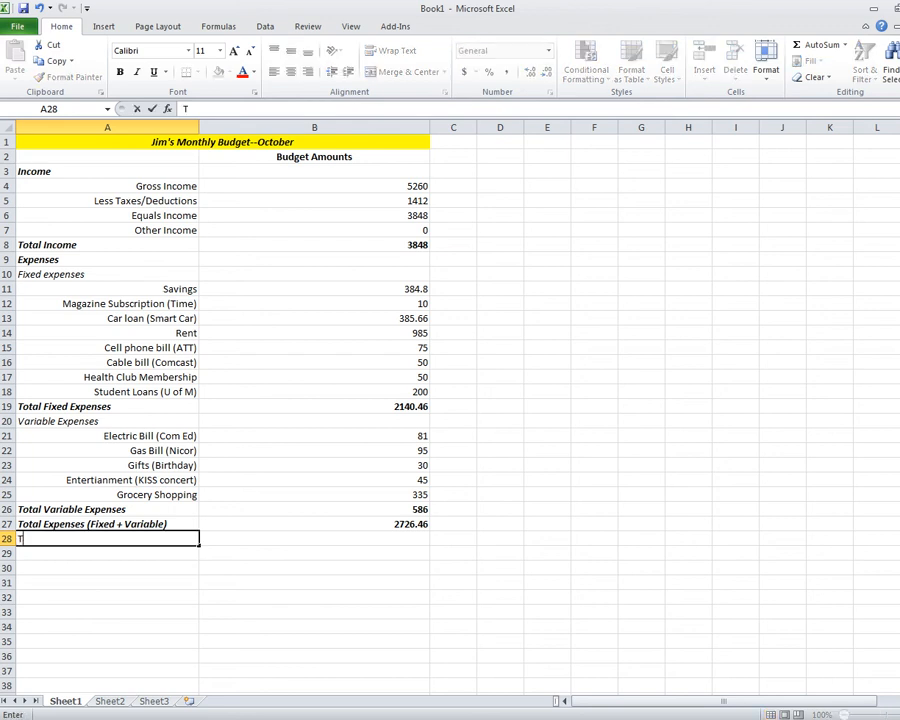
pyautogui.write('otal Incme')
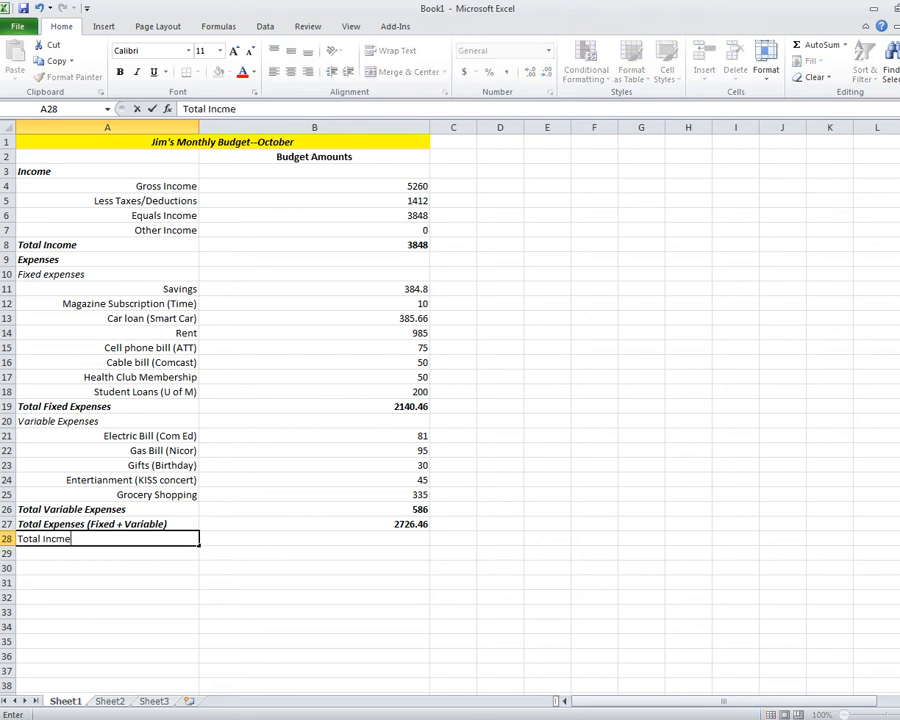
pyautogui.press('BackSpace')
pyautogui.press('BackSpace')
pyautogui.press('BackSpace')
pyautogui.write('come-Total Expense')
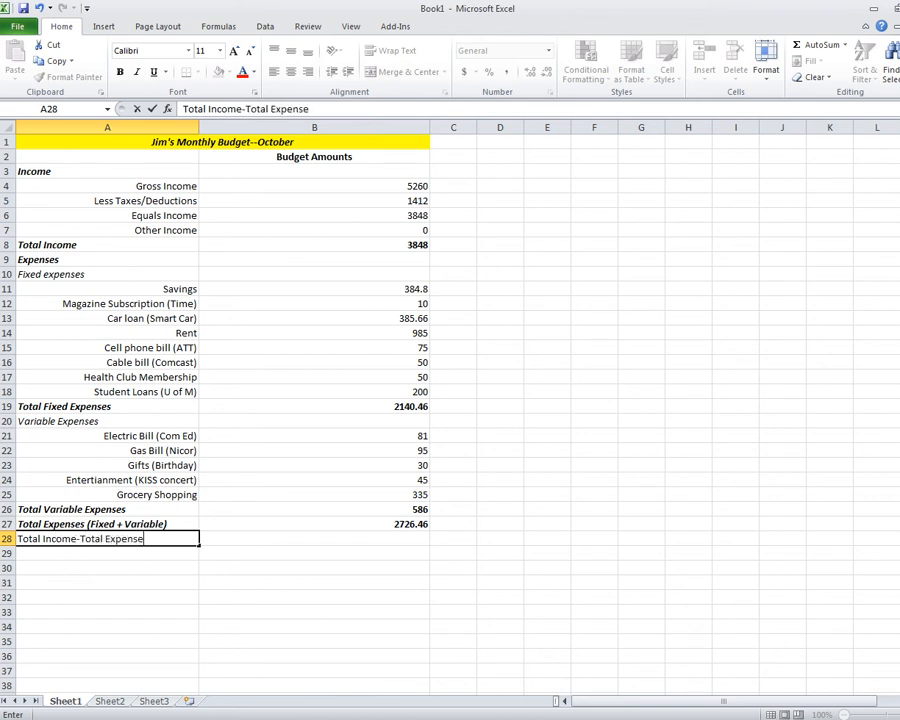
pyautogui.write('s=Budget ')
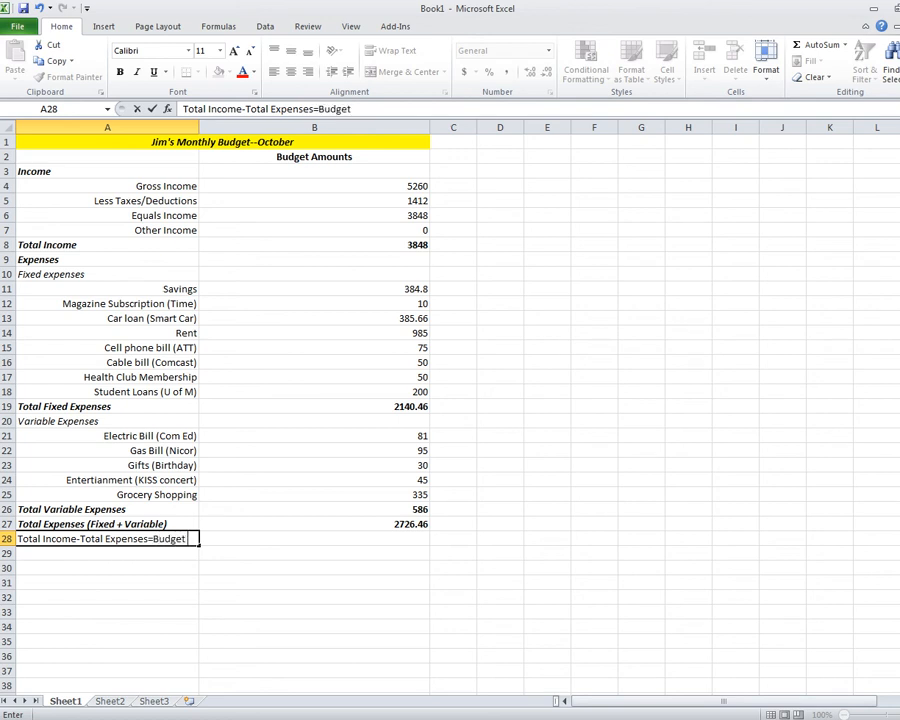
pyautogui.write('Surplus/Deficit')
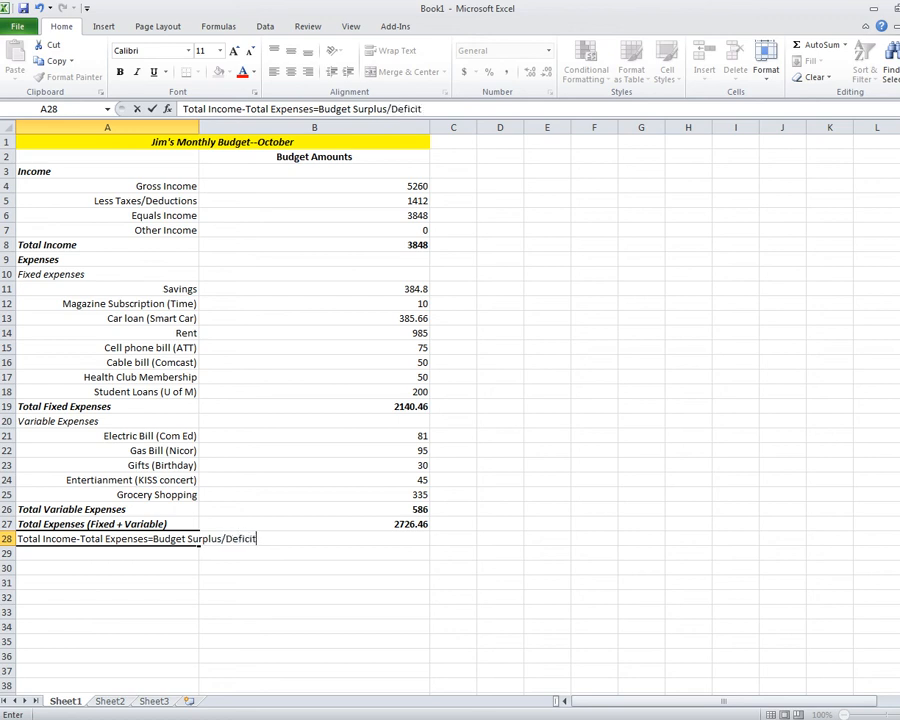
pyautogui.press('Return')
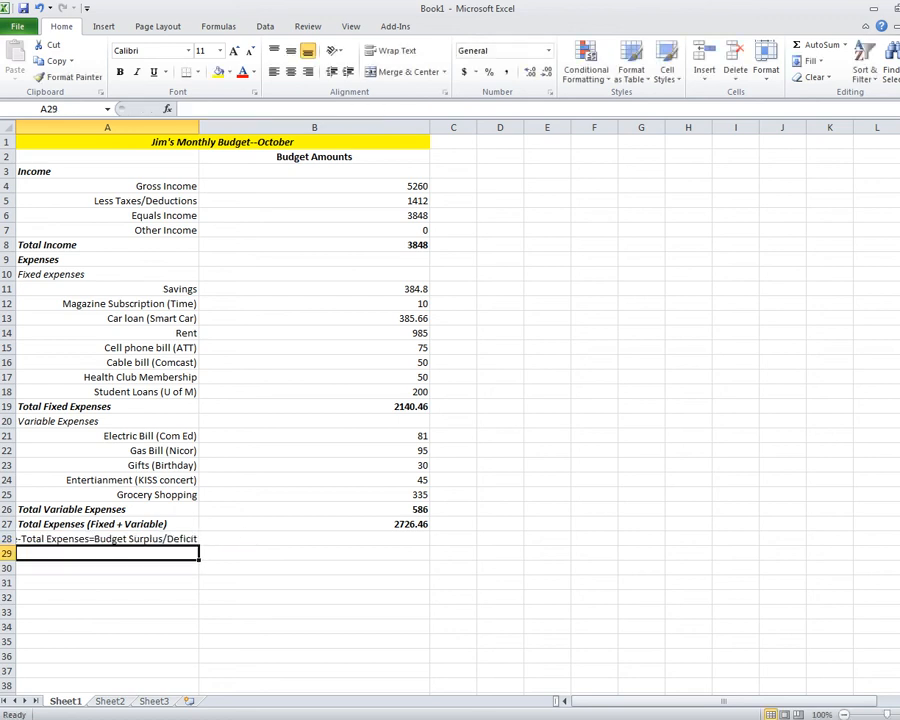
pyautogui.click(107, 539)
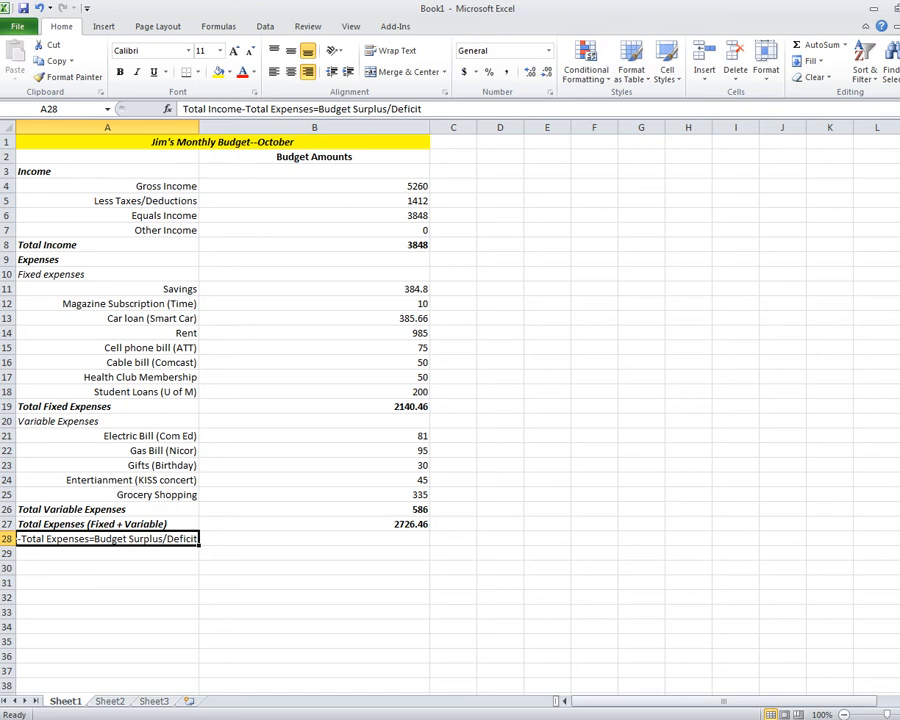
pyautogui.moveTo(199, 127); pyautogui.dragTo(265, 127)
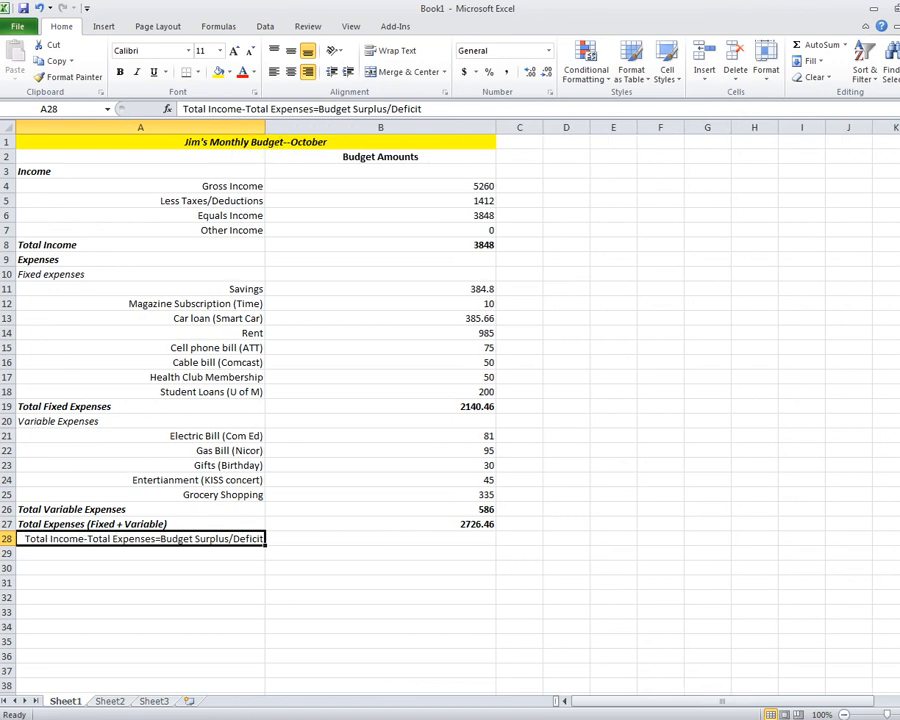
# Make the A28 label left-aligned, bold and italic.
pyautogui.click(140, 568)
pyautogui.click(140, 539)
pyautogui.click(274, 72)
pyautogui.click(119, 72)
pyautogui.click(137, 72)
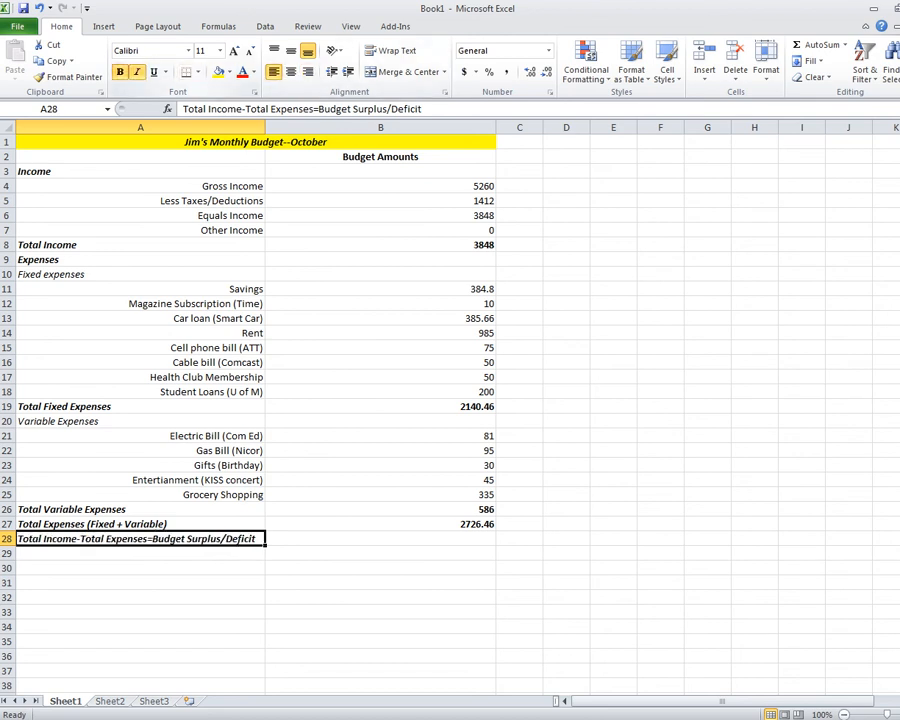
pyautogui.click(380, 612)
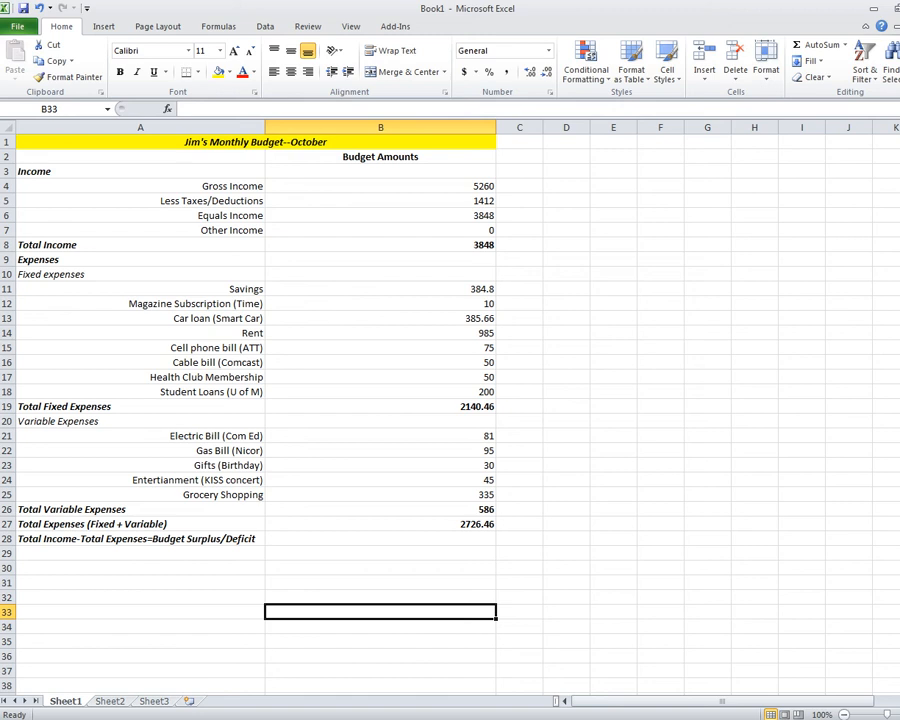
pyautogui.click(380, 539)
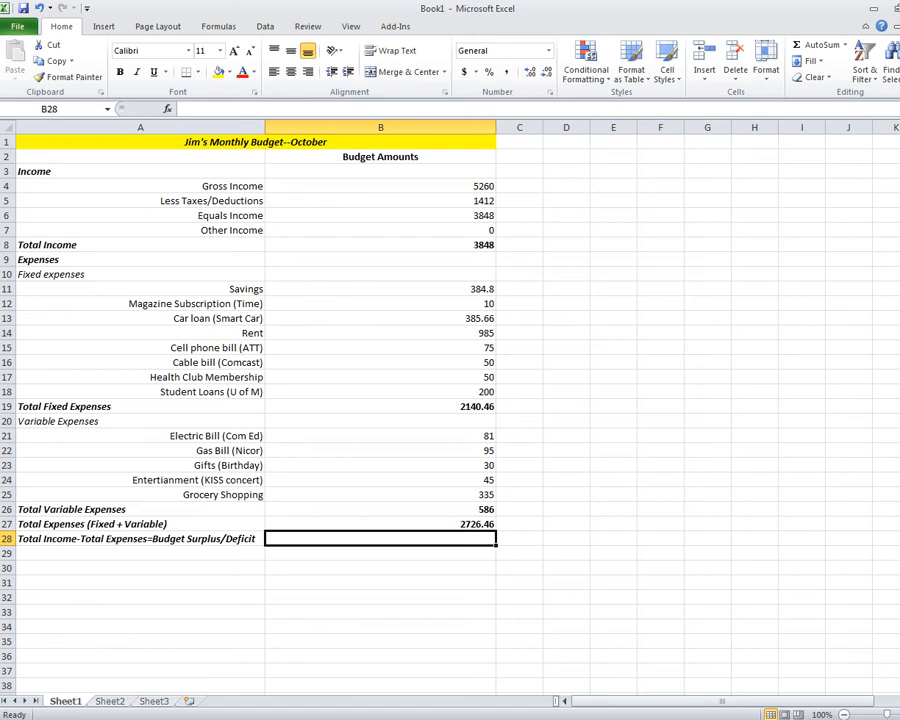
# Enter =B8-B27 in B28 to show the 1121.54 budget surplus.
pyautogui.write('=')
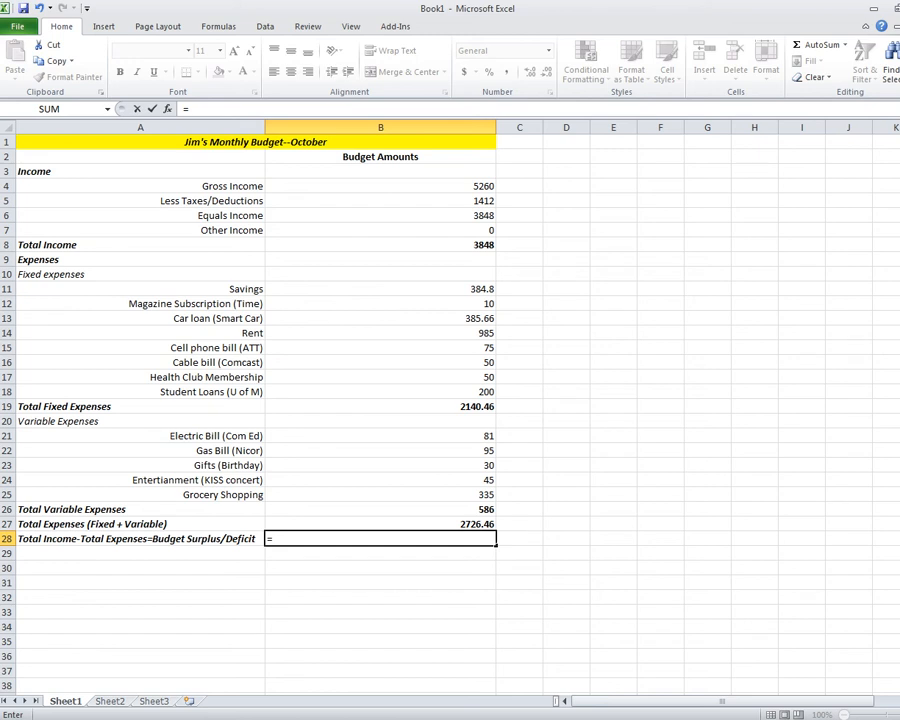
pyautogui.click(380, 245)
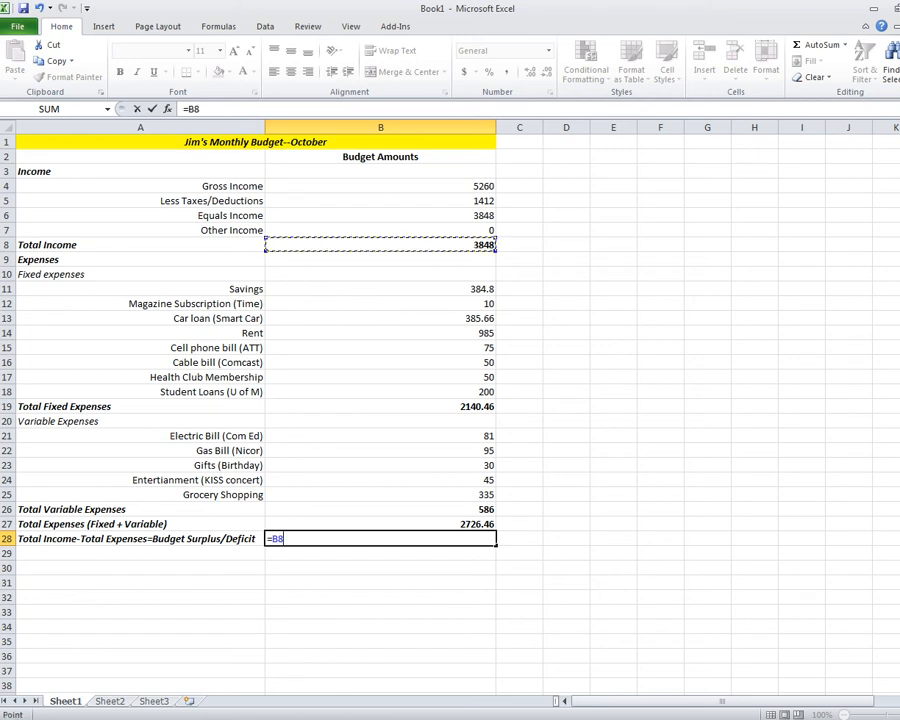
pyautogui.write('-')
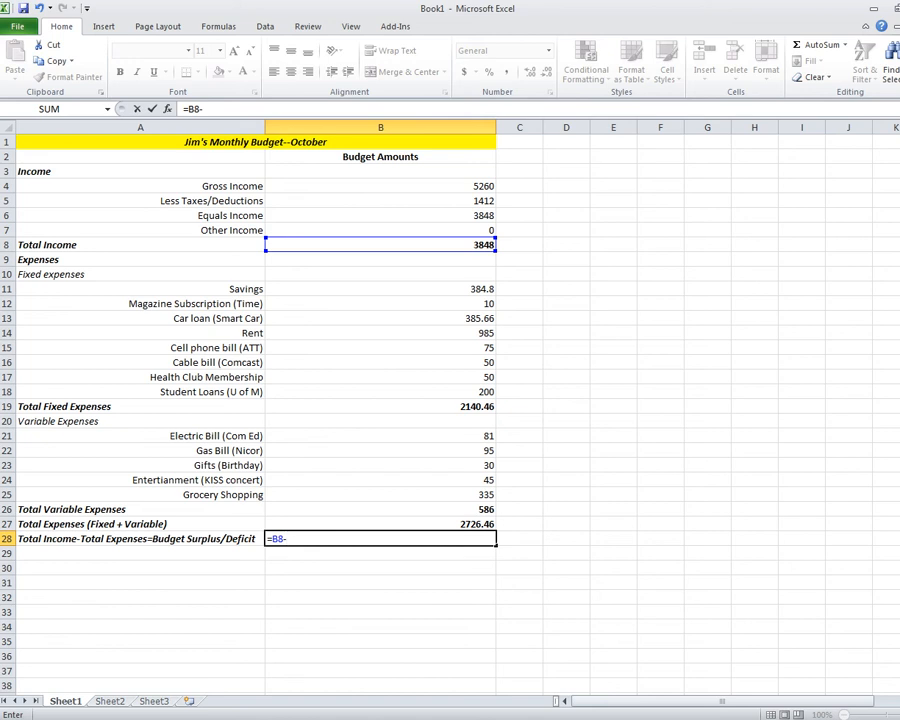
pyautogui.press('Up')
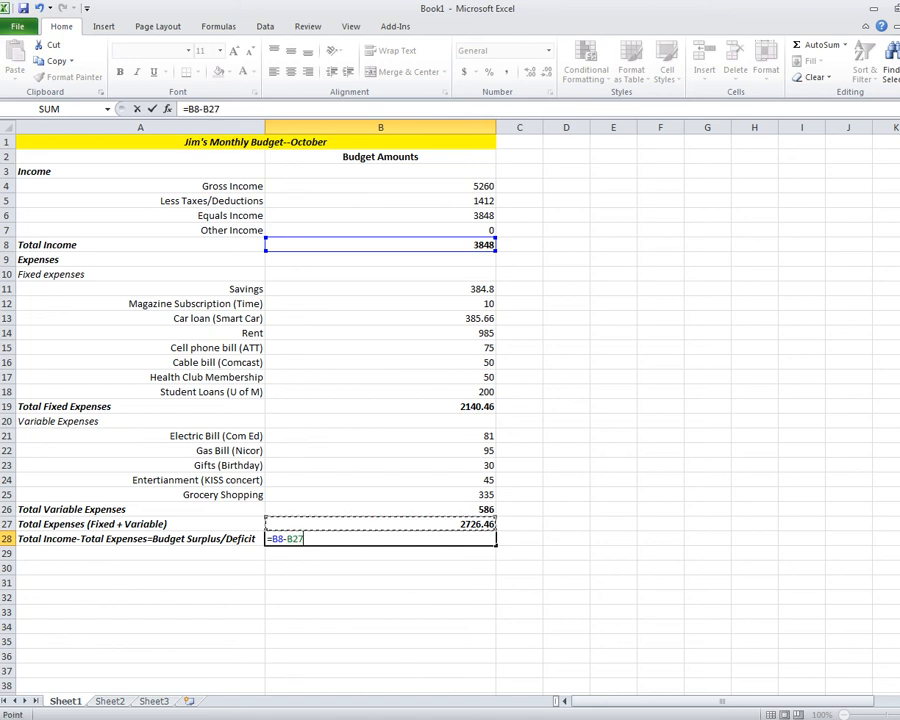
pyautogui.press('Return')
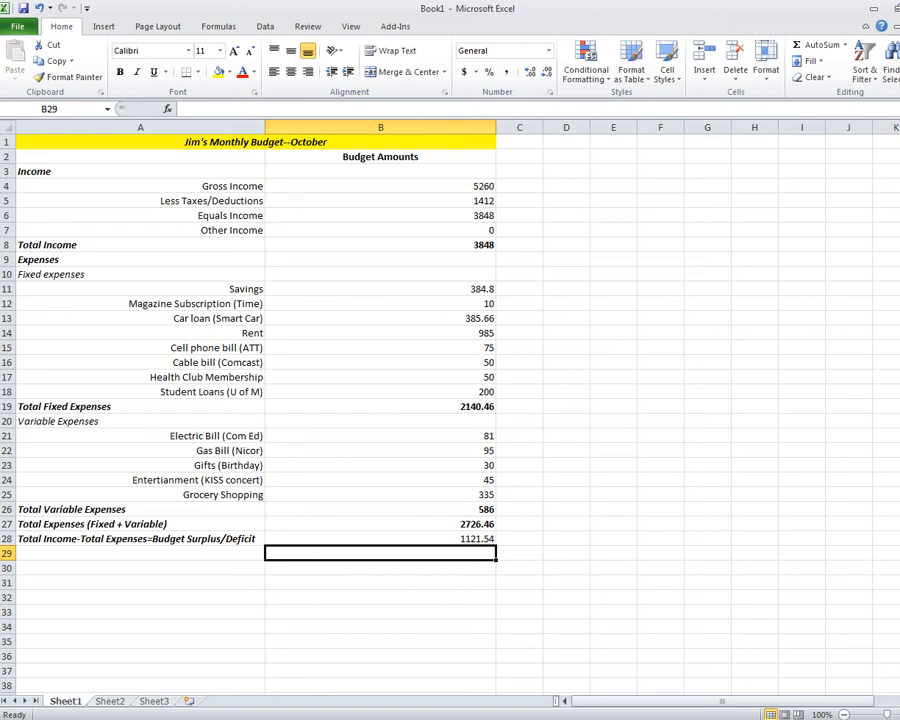
pyautogui.press('Up')
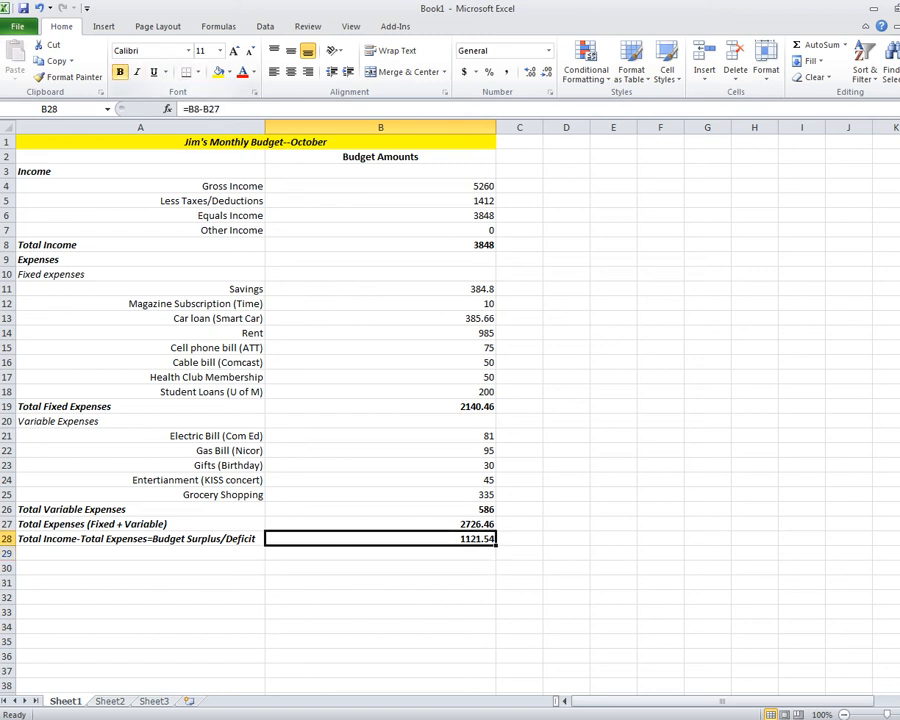
pyautogui.press('Down')
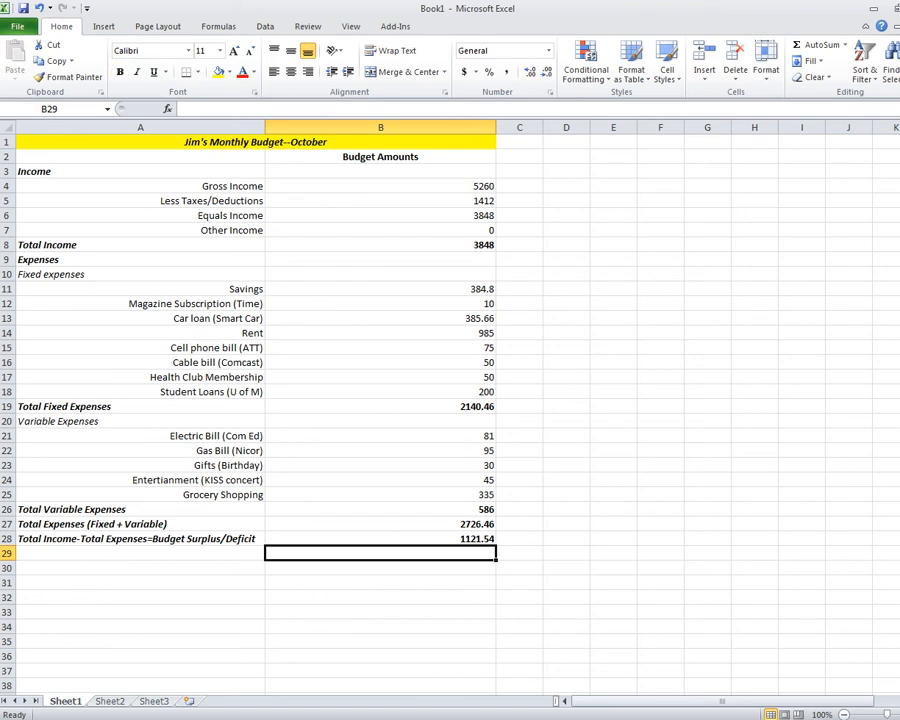
# Label B29 'Budget Surplus' beneath the 1121.54 result and right-align it.
pyautogui.write('Budge')
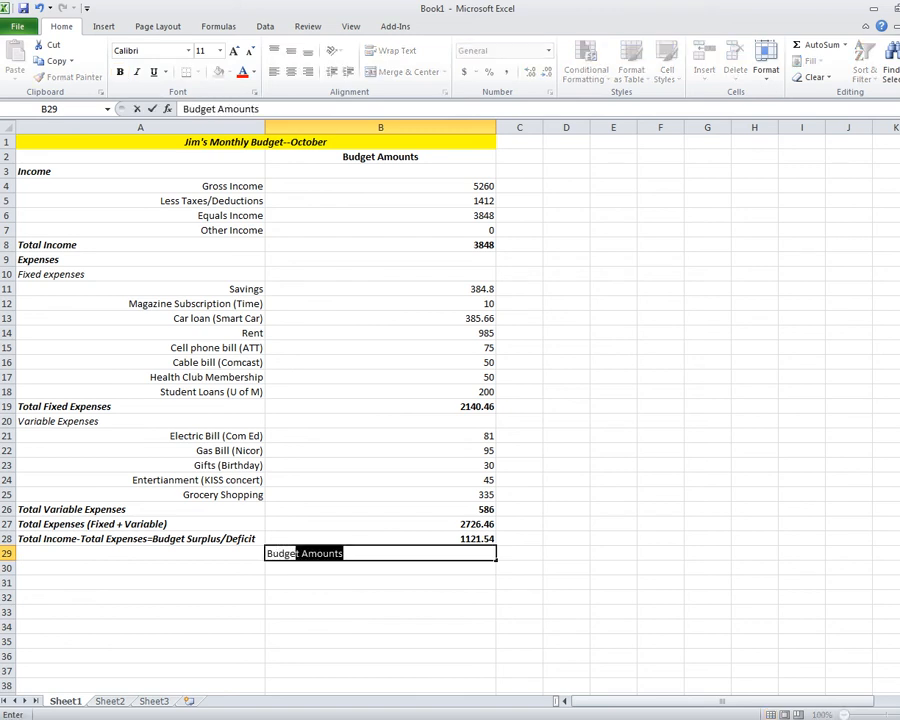
pyautogui.write('t Surplu')
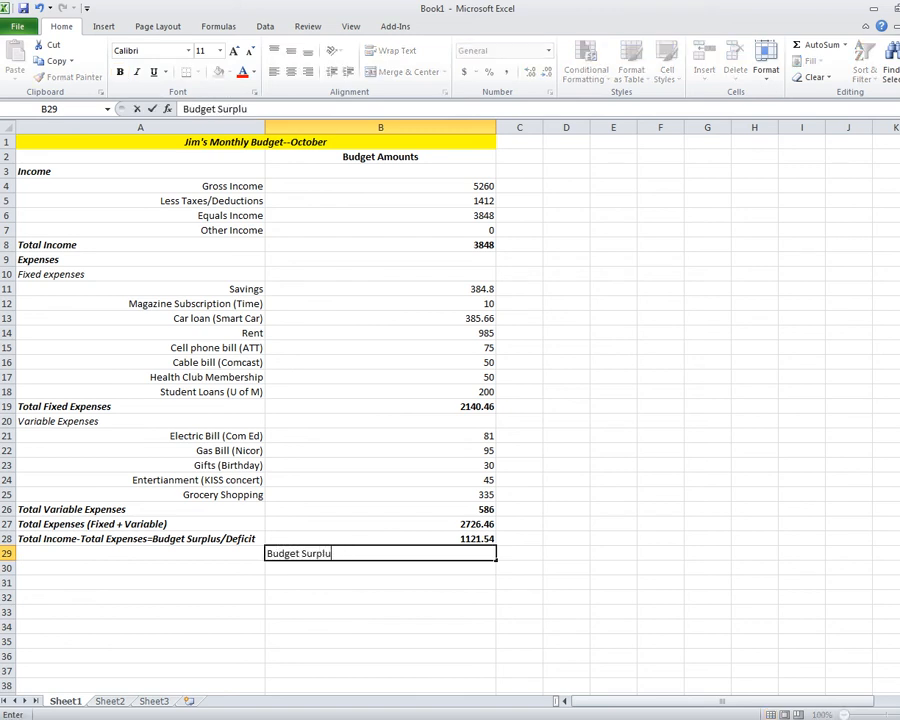
pyautogui.write('s')
pyautogui.press('Return')
pyautogui.click(380, 553)
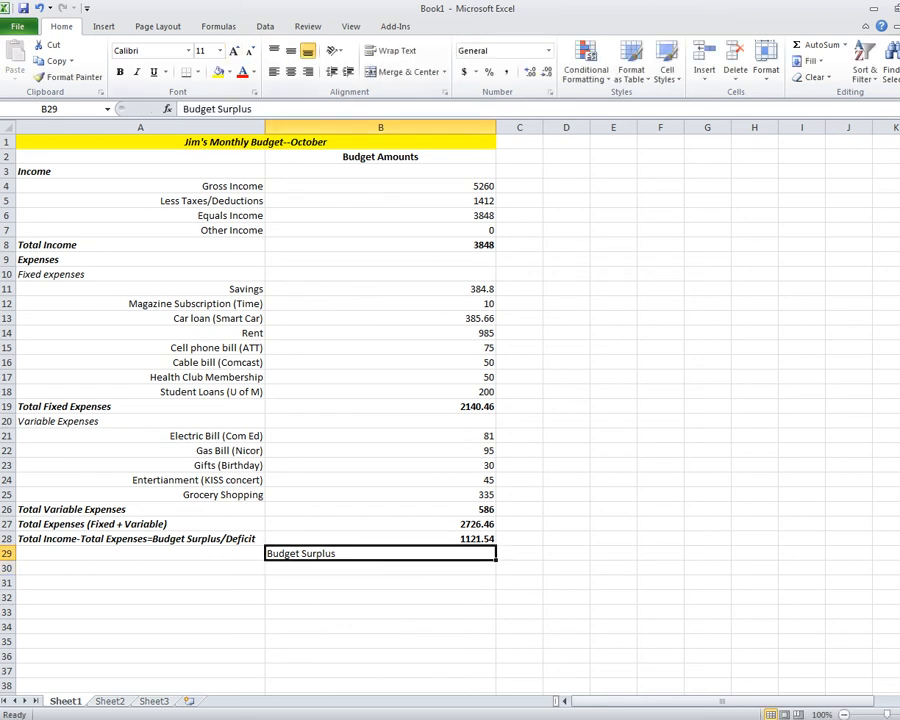
pyautogui.click(311, 72)
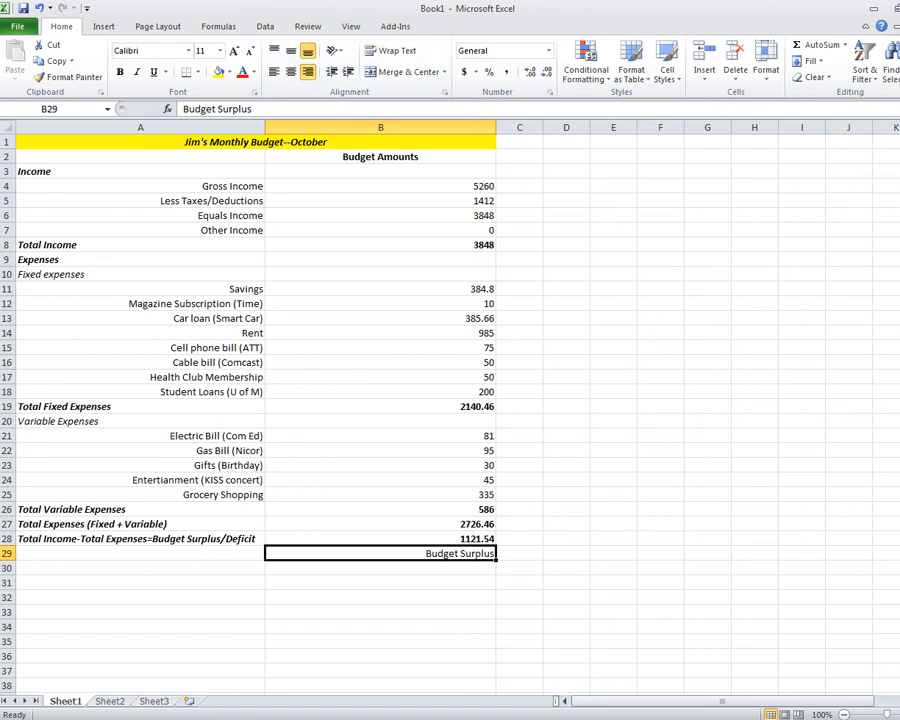
pyautogui.click(566, 641)
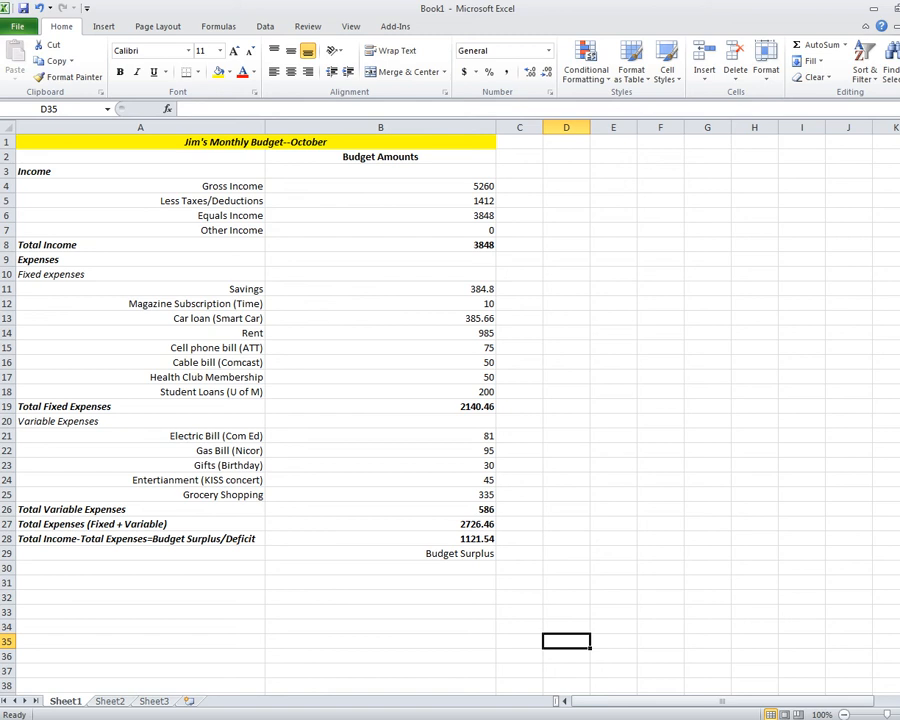
# Apply Currency format to B4:B28 so amounts read like $5,260.00 and $1,121.54.
pyautogui.click(380, 186)
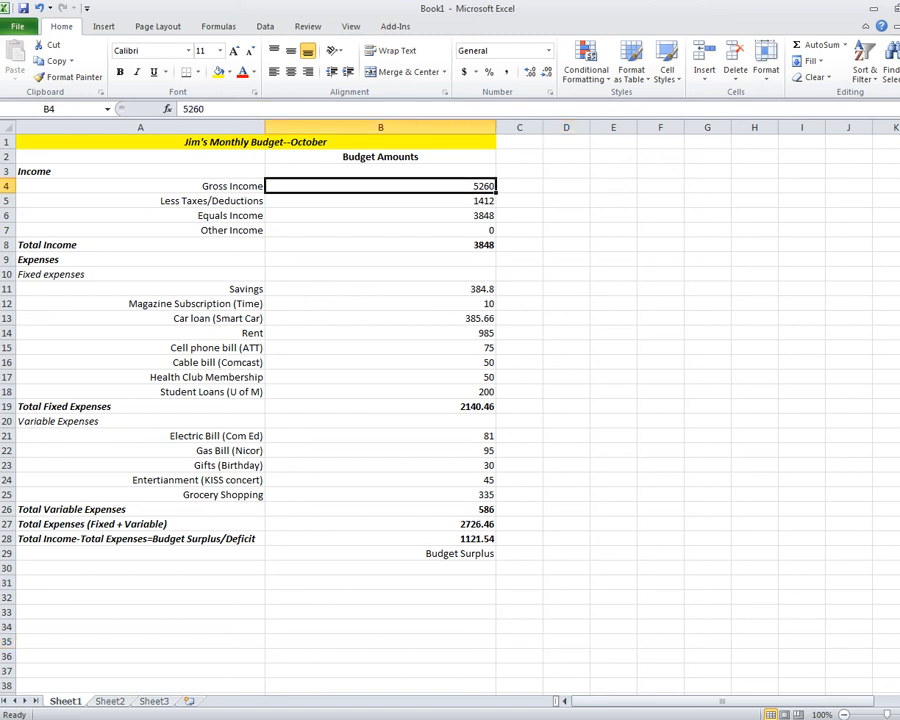
pyautogui.moveTo(380, 186); pyautogui.dragTo(380, 538)
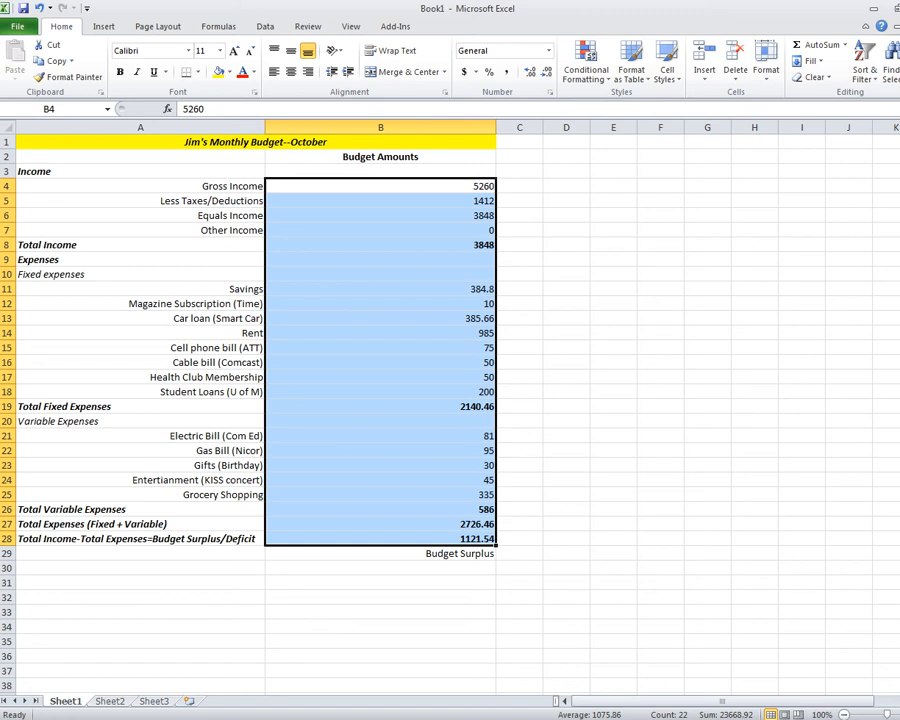
pyautogui.rightClick(366, 257)
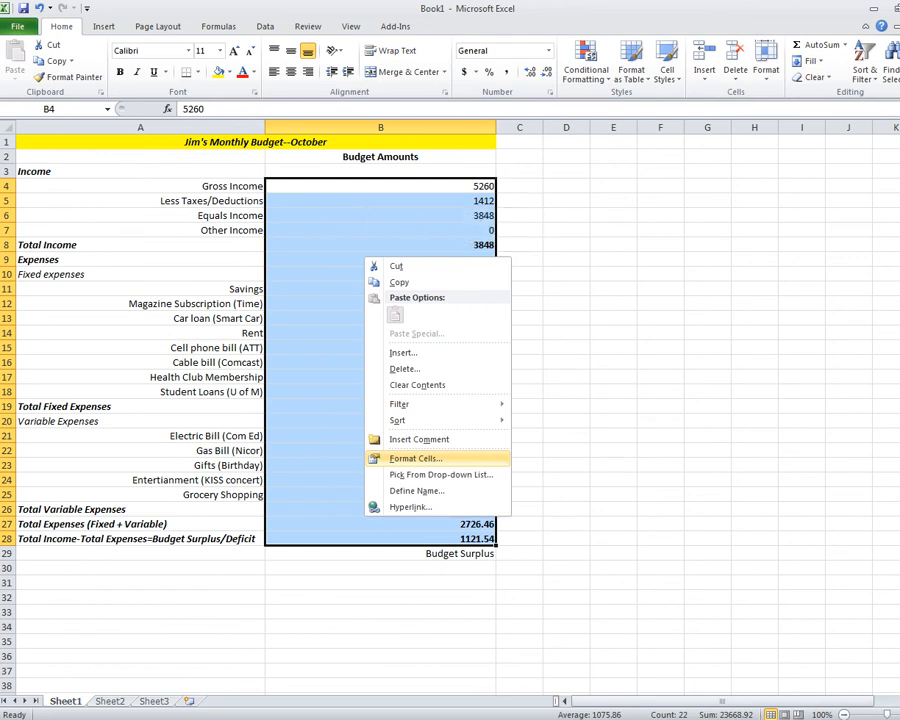
pyautogui.click(415, 458)
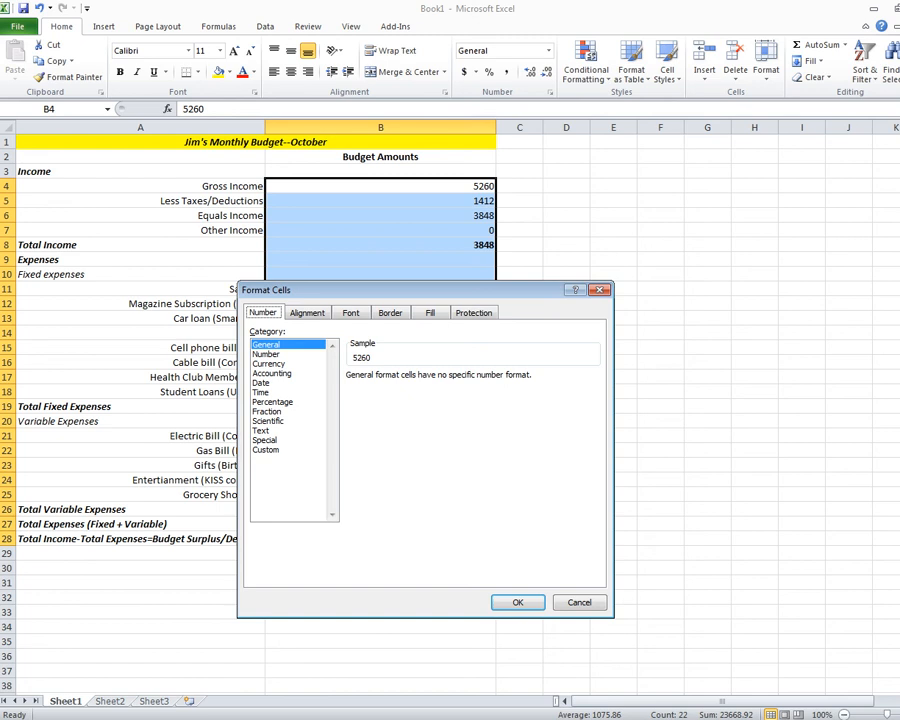
pyautogui.click(269, 364)
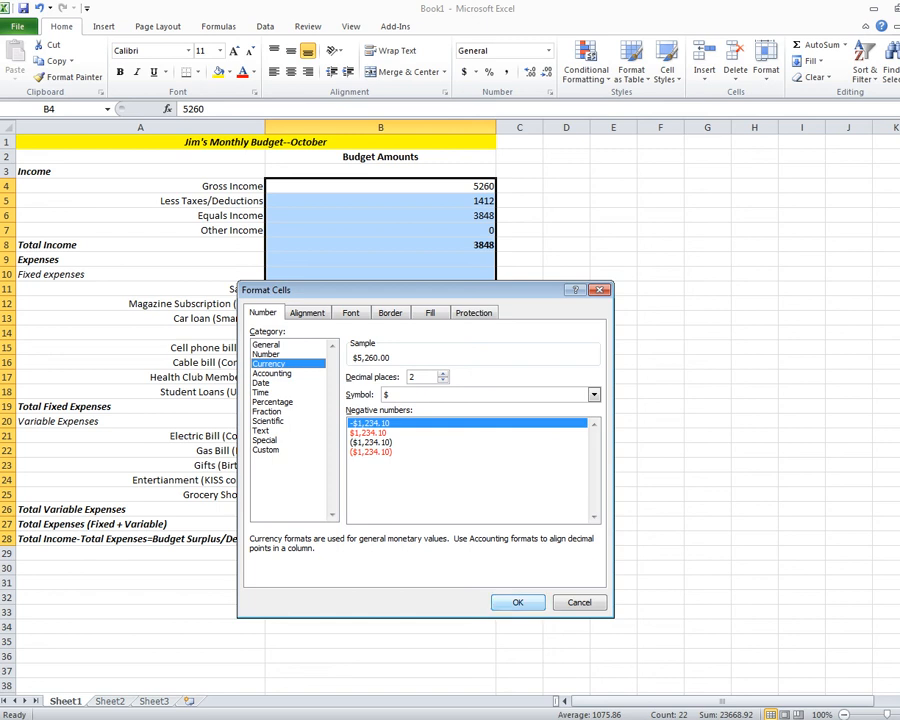
pyautogui.click(518, 602)
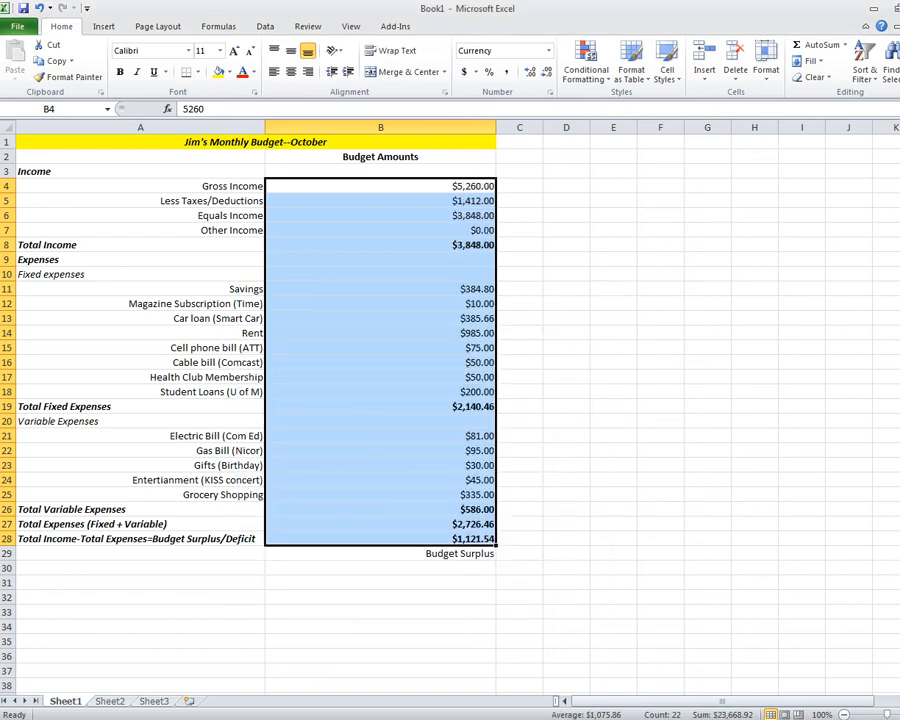
pyautogui.click(566, 406)
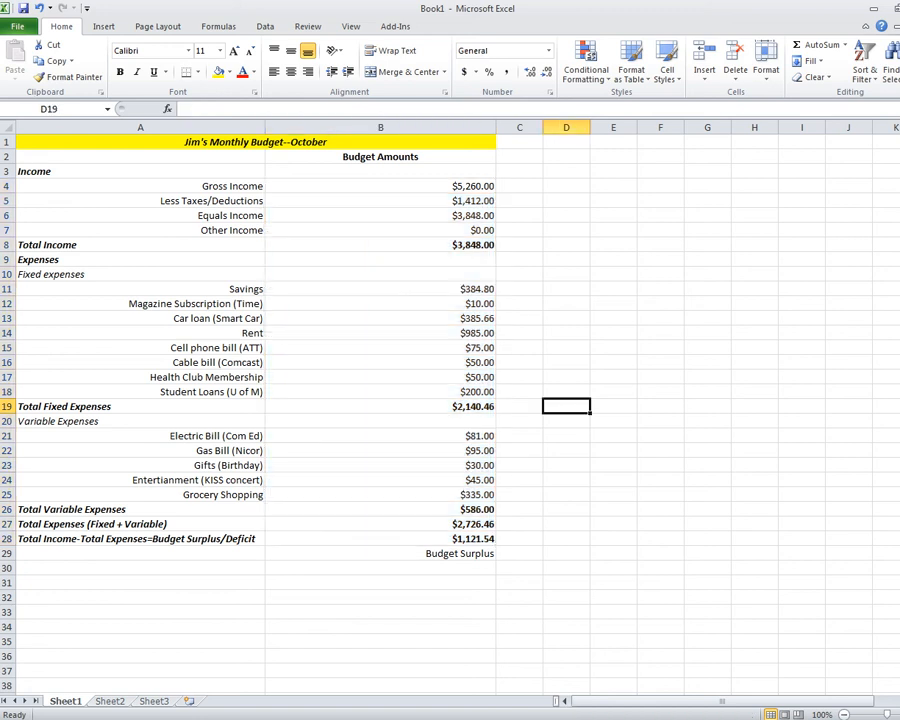
pyautogui.click(380, 539)
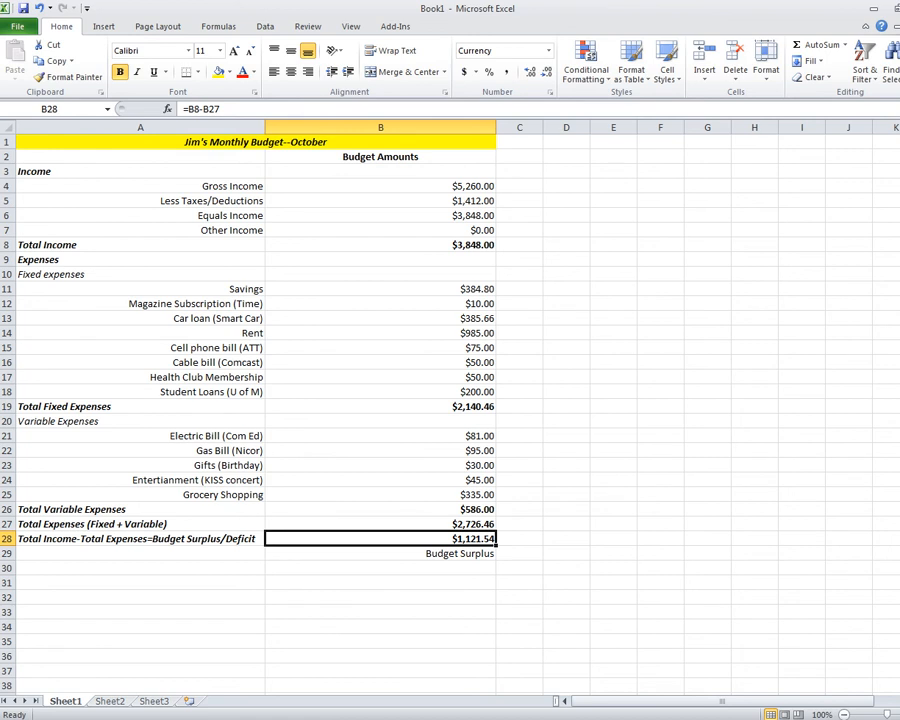